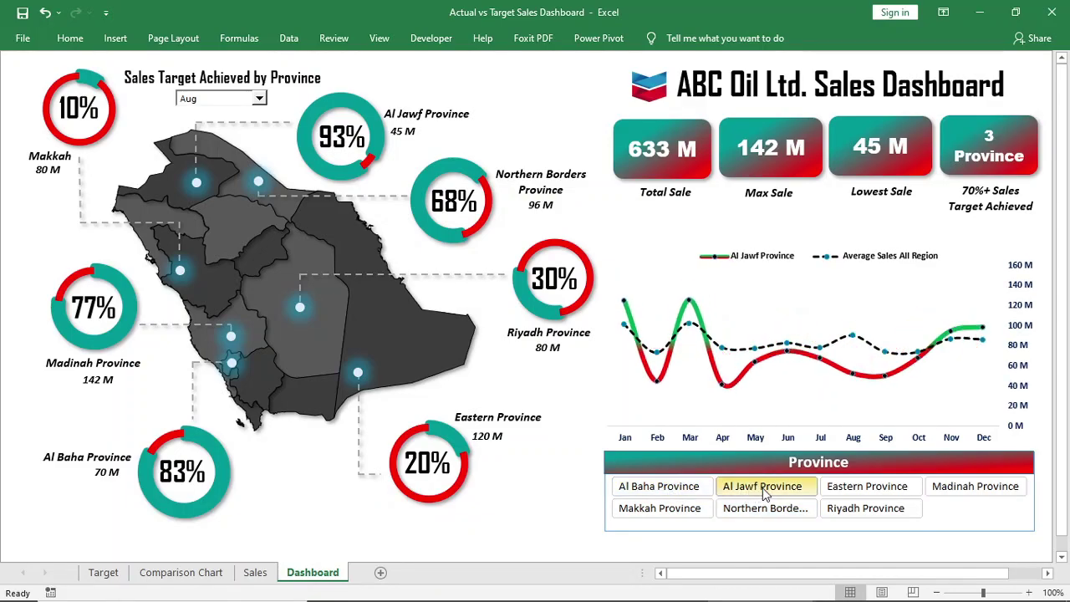
- Filter the dashboard's trend chart to Eastern Province and switch the target map's month to Jan
{"action": "left_click", "coordinate": [861, 492]}
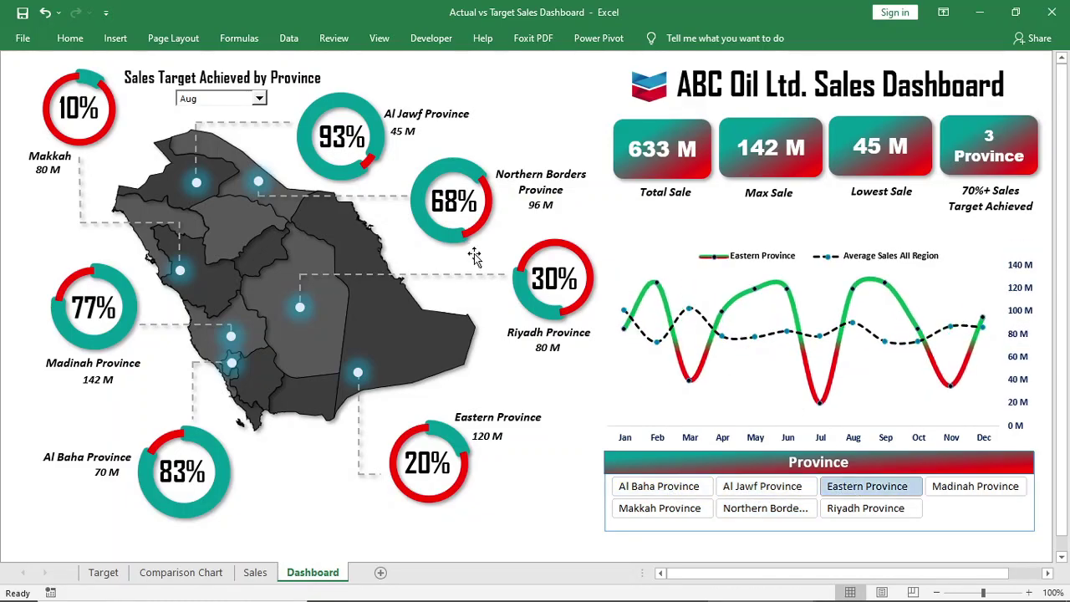
{"action": "left_click", "coordinate": [259, 100]}
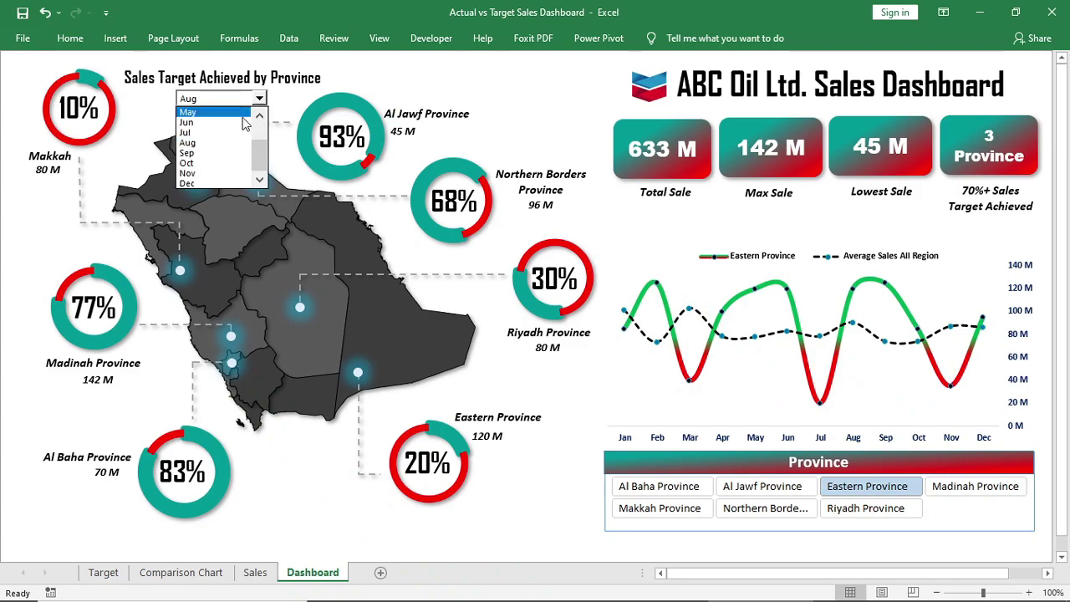
{"action": "left_click", "coordinate": [259, 99]}
{"action": "left_click", "coordinate": [259, 99]}
{"action": "scroll", "coordinate": [259, 117], "scroll_direction": "up", "scroll_amount": 3}
{"action": "left_click", "coordinate": [242, 112]}
{"action": "left_click", "coordinate": [259, 99]}
{"action": "left_click", "coordinate": [232, 142]}
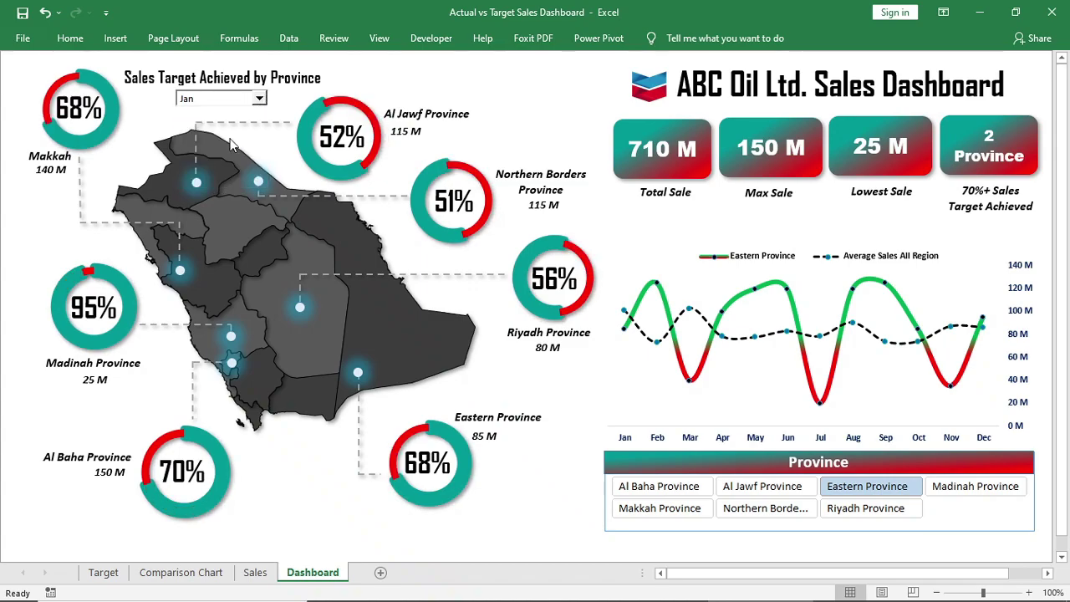
- Switch the target map's month to Sep and then to Nov to compare province achievement
{"action": "left_click", "coordinate": [259, 98]}
{"action": "left_click", "coordinate": [238, 163]}
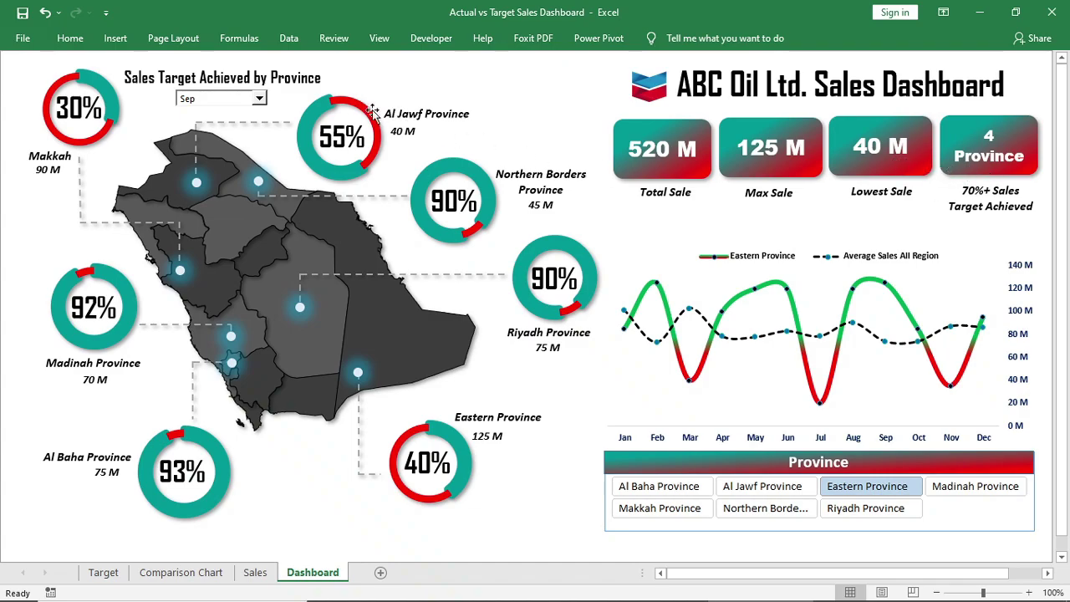
{"action": "left_click", "coordinate": [259, 98]}
{"action": "left_click", "coordinate": [227, 182]}
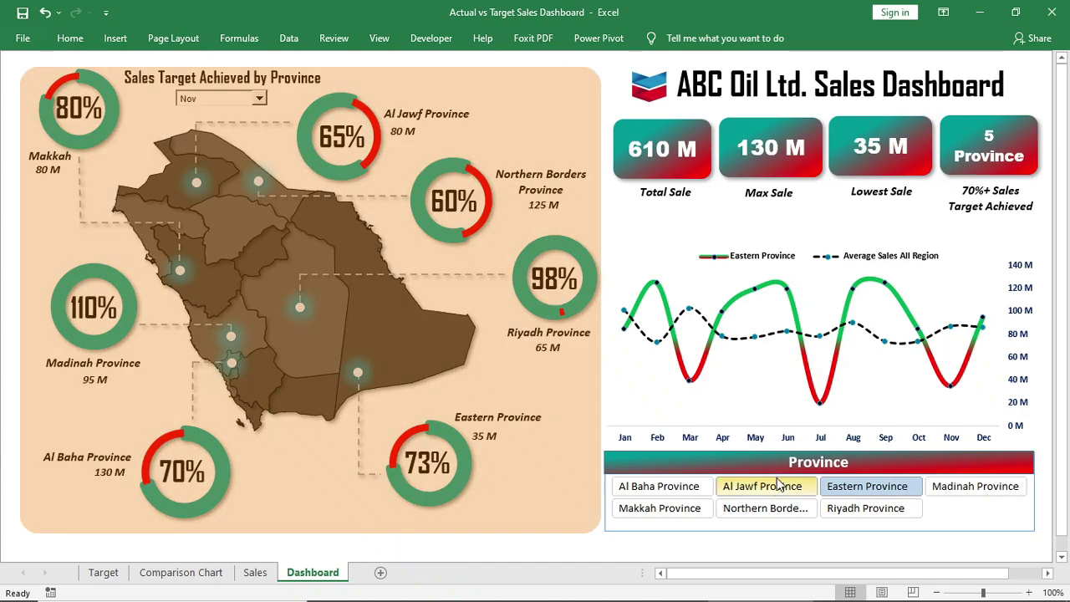
- View the sales trend for Al Jawf, Al Baha, Northern Borders, Riyadh and Madinah Province in turn
{"action": "left_click", "coordinate": [756, 486]}
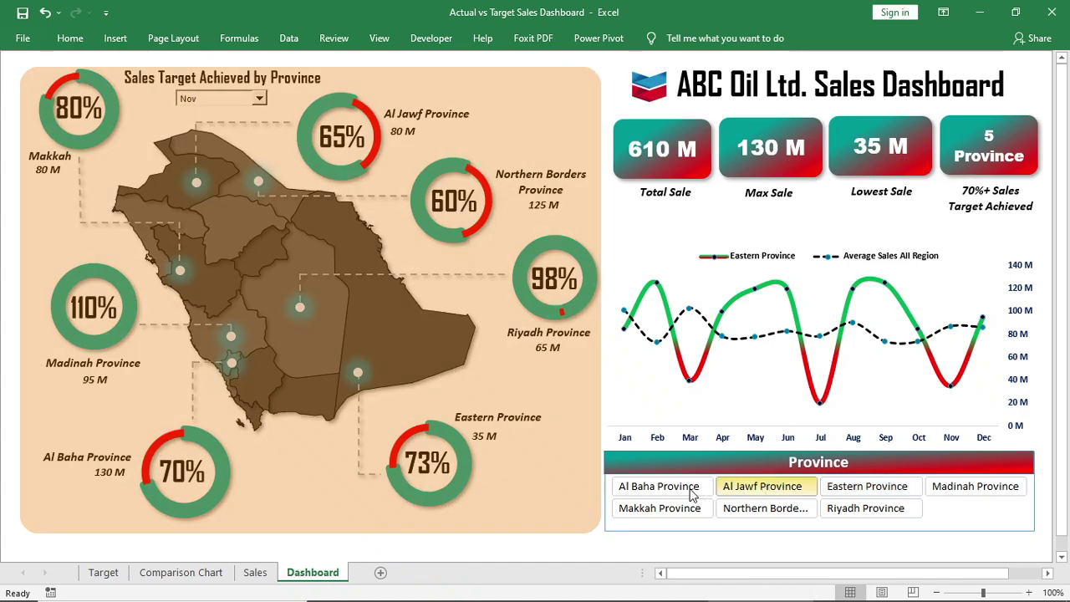
{"action": "left_click", "coordinate": [662, 489]}
{"action": "left_click", "coordinate": [763, 508]}
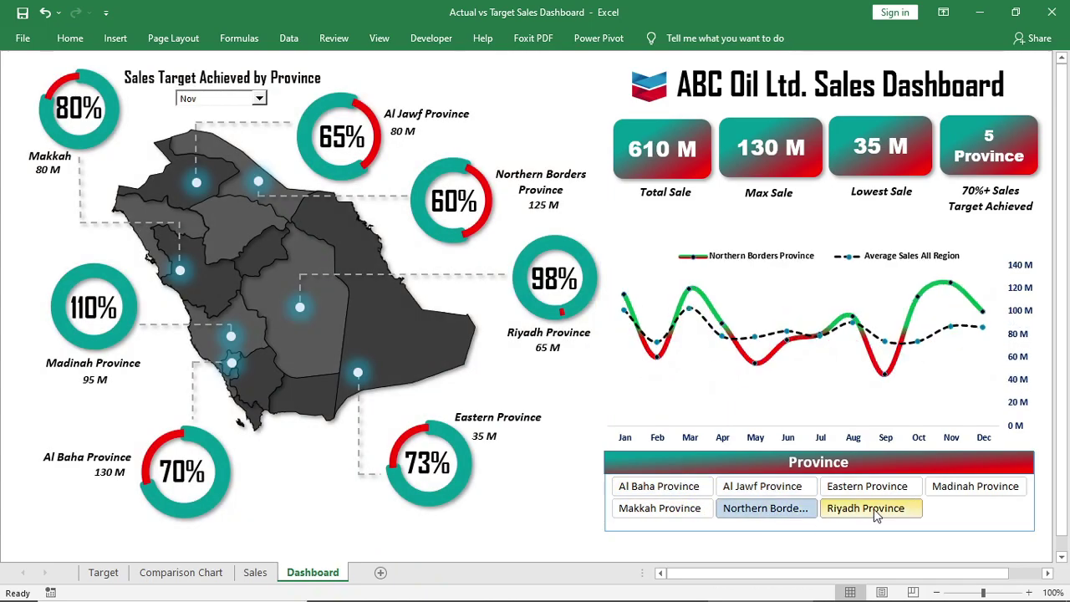
{"action": "left_click", "coordinate": [884, 510]}
{"action": "left_click", "coordinate": [970, 487]}
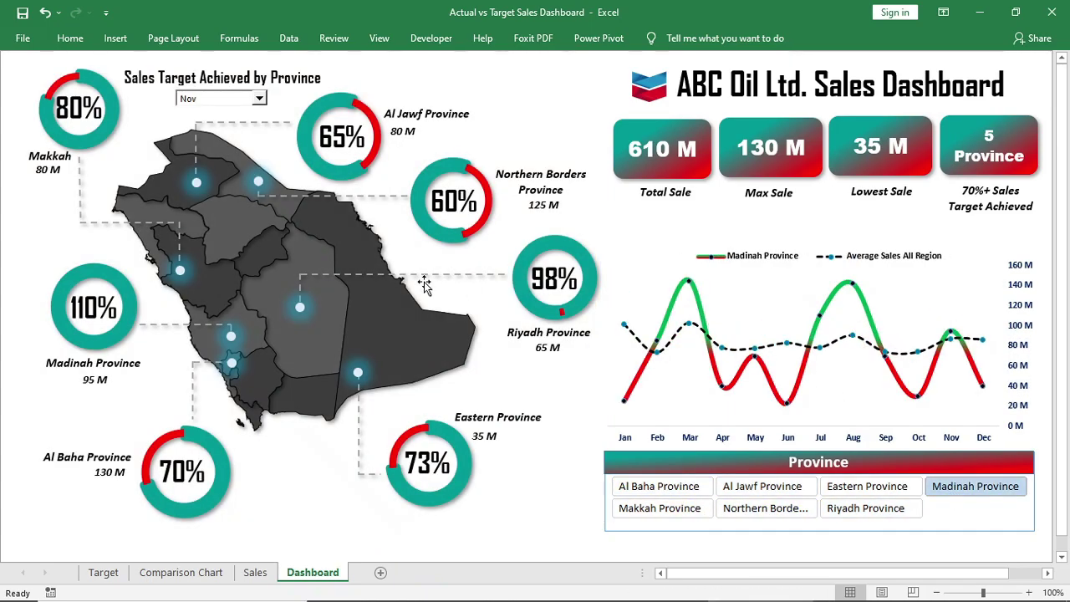
- Switch the target map's month to May
{"action": "left_click", "coordinate": [259, 99]}
{"action": "left_click", "coordinate": [255, 117]}
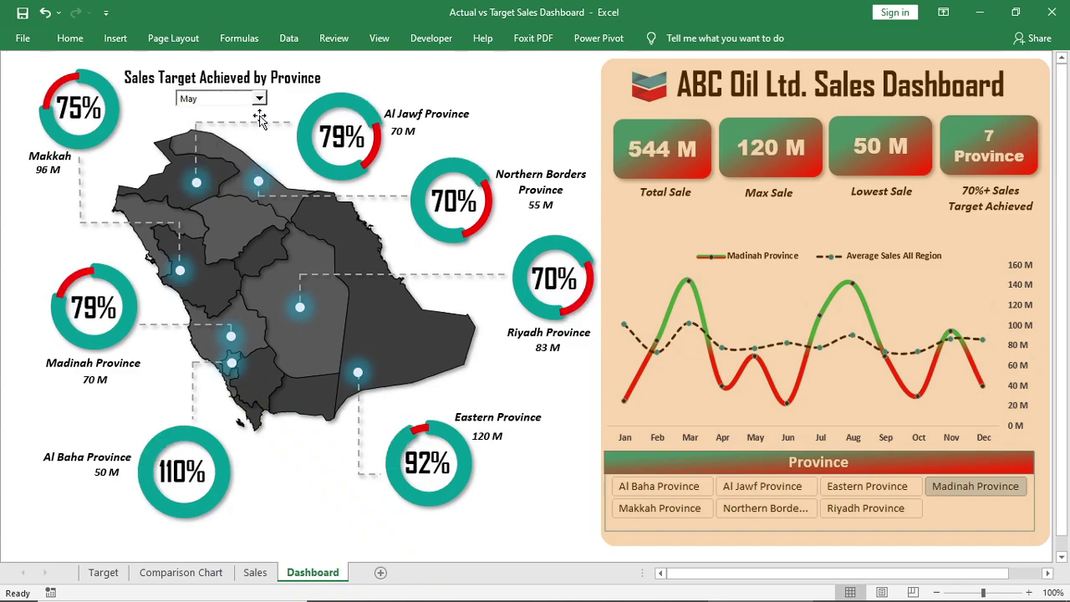
{"action": "left_click", "coordinate": [259, 99]}
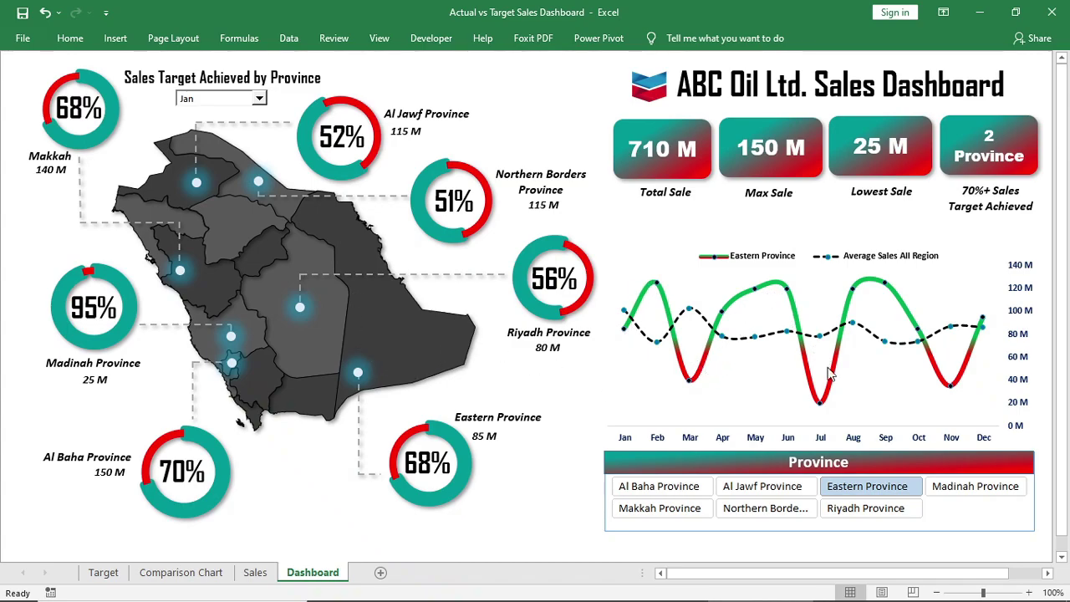
- Compare the trend lines of Al Jawf, Al Baha, Eastern and Northern Borders Province with the all-region average
{"action": "left_click", "coordinate": [761, 490]}
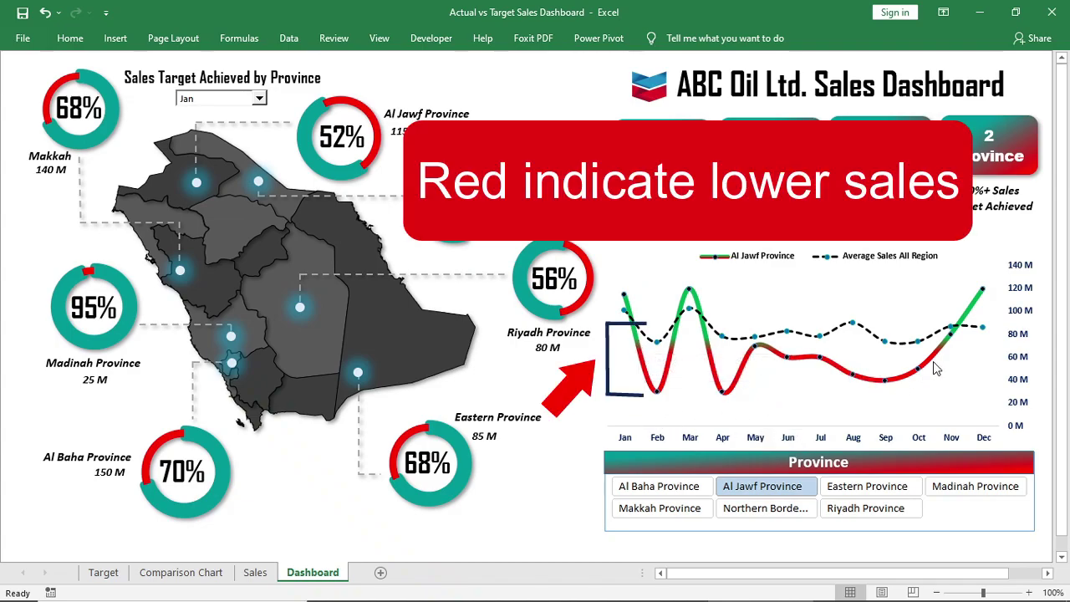
{"action": "left_click", "coordinate": [667, 487]}
{"action": "left_click", "coordinate": [752, 493]}
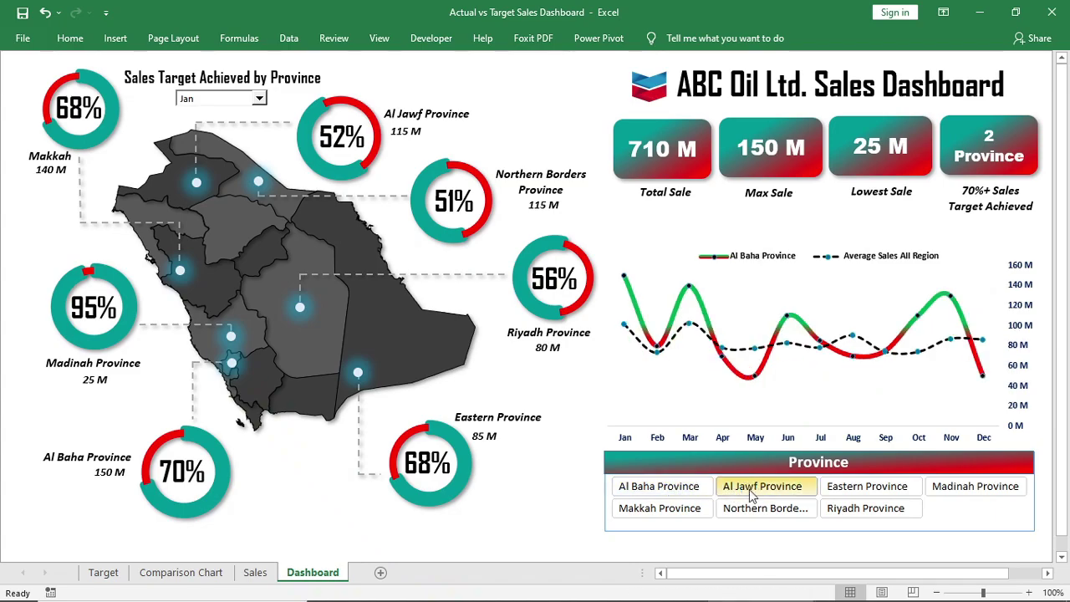
{"action": "left_click", "coordinate": [829, 492]}
{"action": "left_click", "coordinate": [746, 509]}
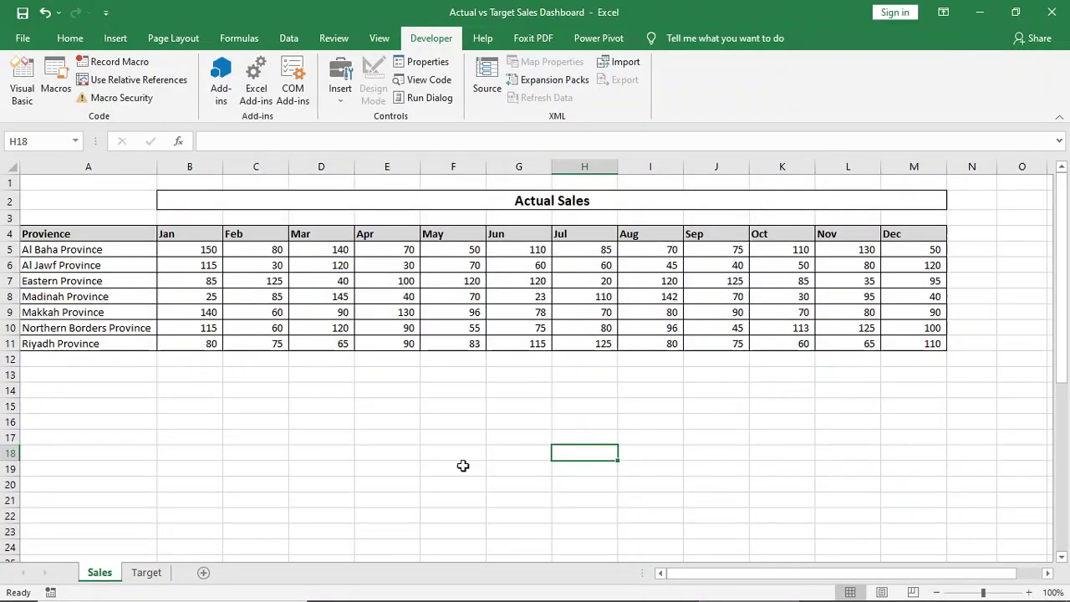
- Copy the province list with its header from A4:A11 to A16 on the Sales sheet
{"action": "left_click", "coordinate": [398, 480]}
{"action": "left_click_drag", "start_coordinate": [70, 236], "coordinate": [99, 339]}
{"action": "key", "text": "ctrl+c"}
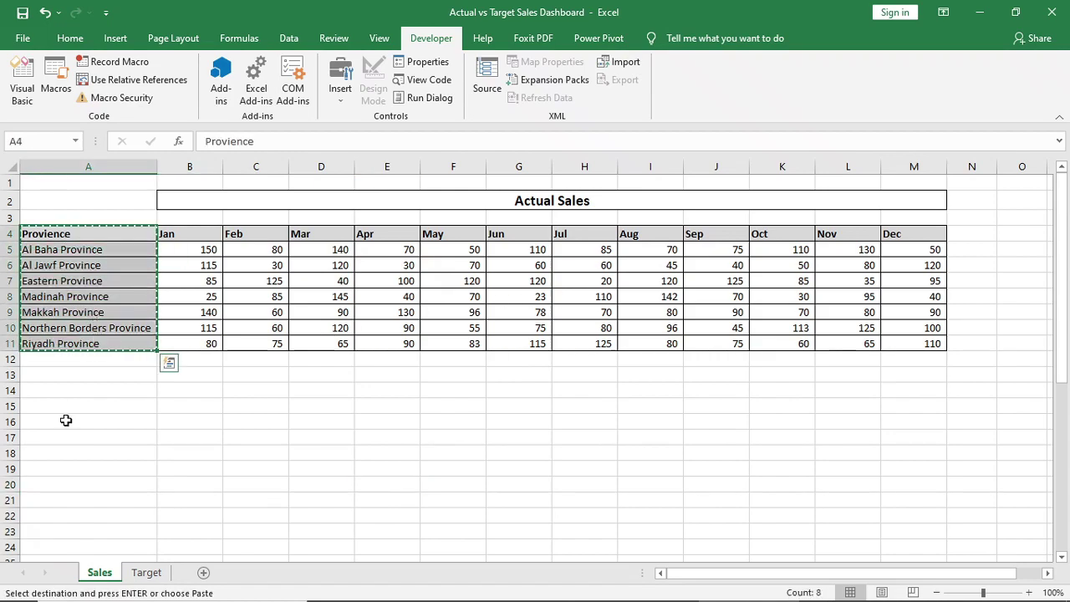
{"action": "left_click", "coordinate": [66, 421]}
{"action": "key", "text": "ctrl+v"}
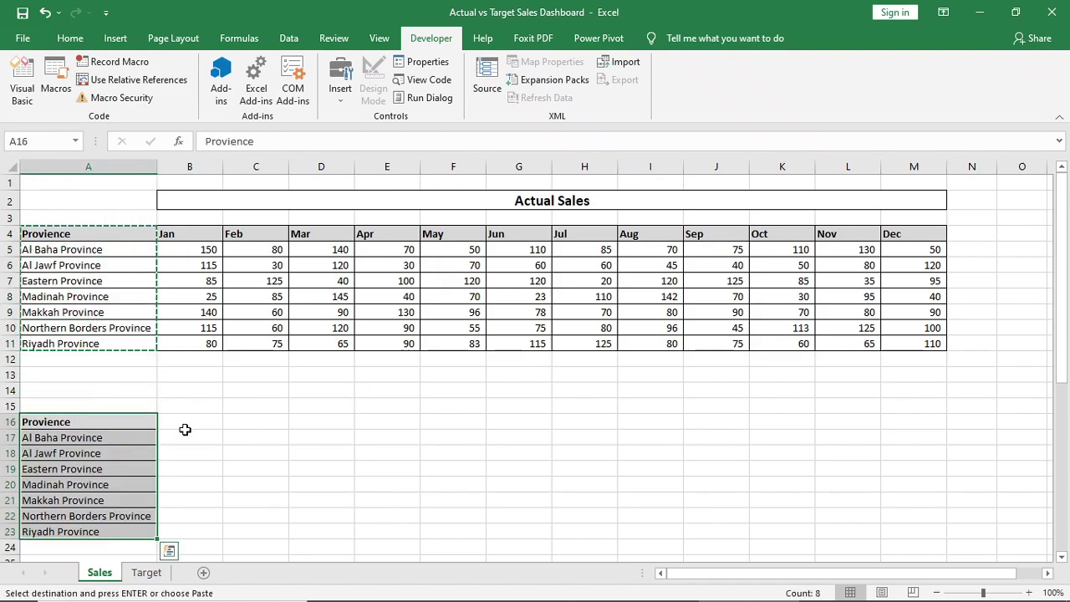
- Add the headers Sales in B16 and Target in C16 beside the copied province list
{"action": "left_click", "coordinate": [188, 424]}
{"action": "type", "text": "S"}
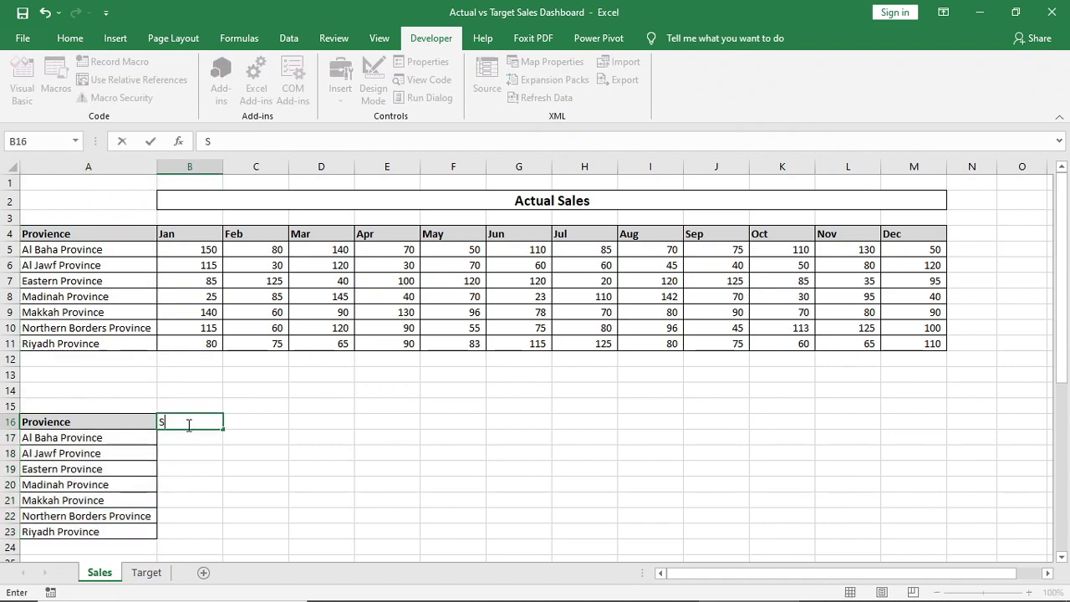
{"action": "type", "text": "ales"}
{"action": "key", "text": "Tab"}
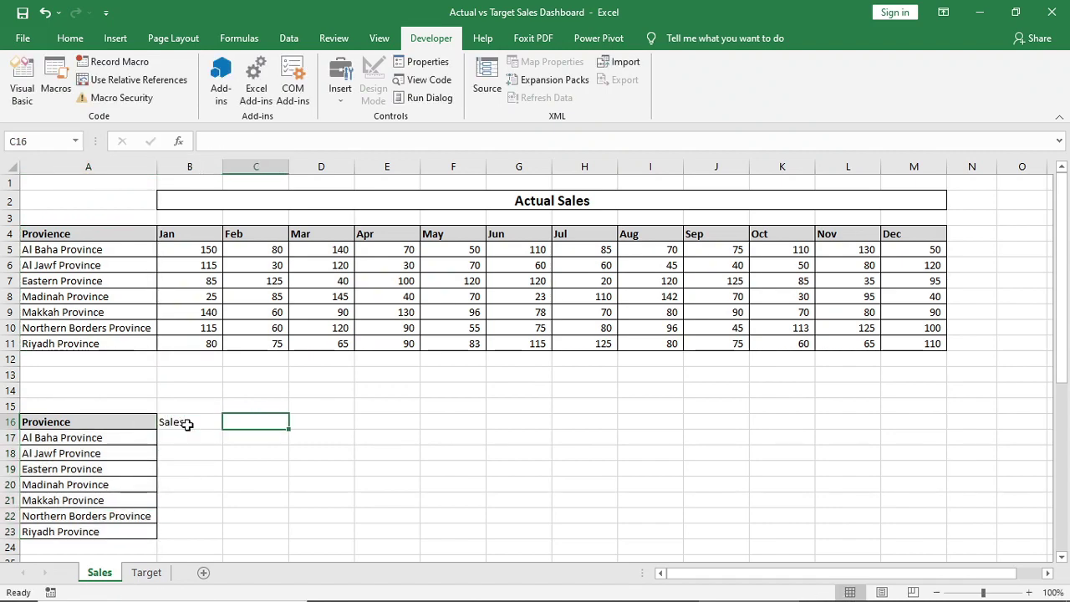
{"action": "type", "text": "Tar"}
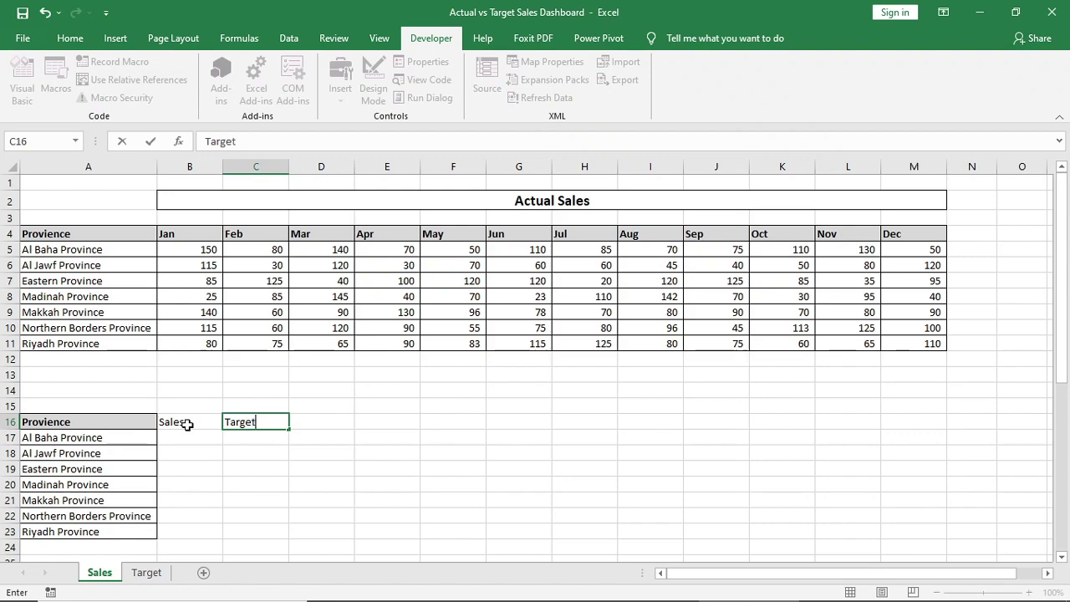
{"action": "type", "text": "get"}
{"action": "key", "text": "Return"}
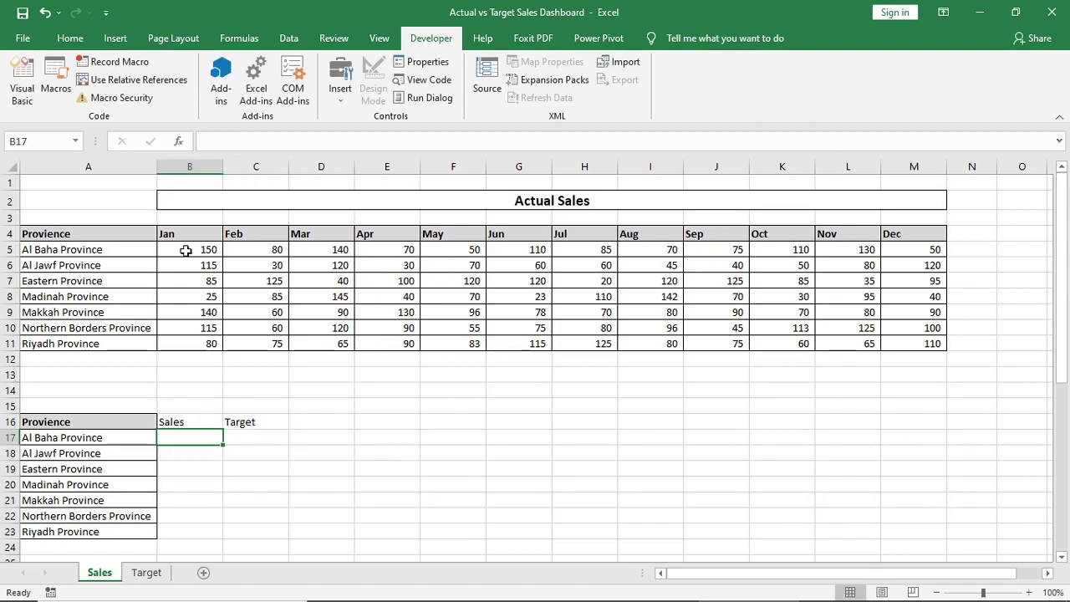
- Copy the month headers Jan to Dec from row 4 and paste them transposed as a vertical list starting at A30
{"action": "left_click_drag", "start_coordinate": [178, 234], "coordinate": [914, 235]}
{"action": "key", "text": "ctrl+c"}
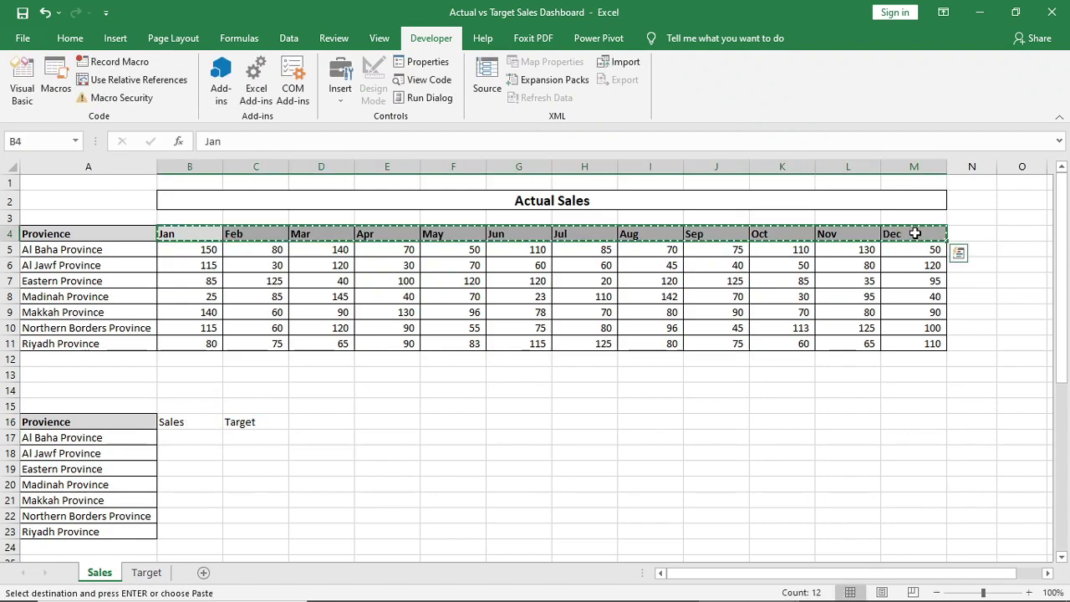
{"action": "scroll", "coordinate": [170, 389], "scroll_direction": "down", "scroll_amount": 3}
{"action": "scroll", "coordinate": [170, 389], "scroll_direction": "down", "scroll_amount": 2}
{"action": "right_click", "coordinate": [40, 403]}
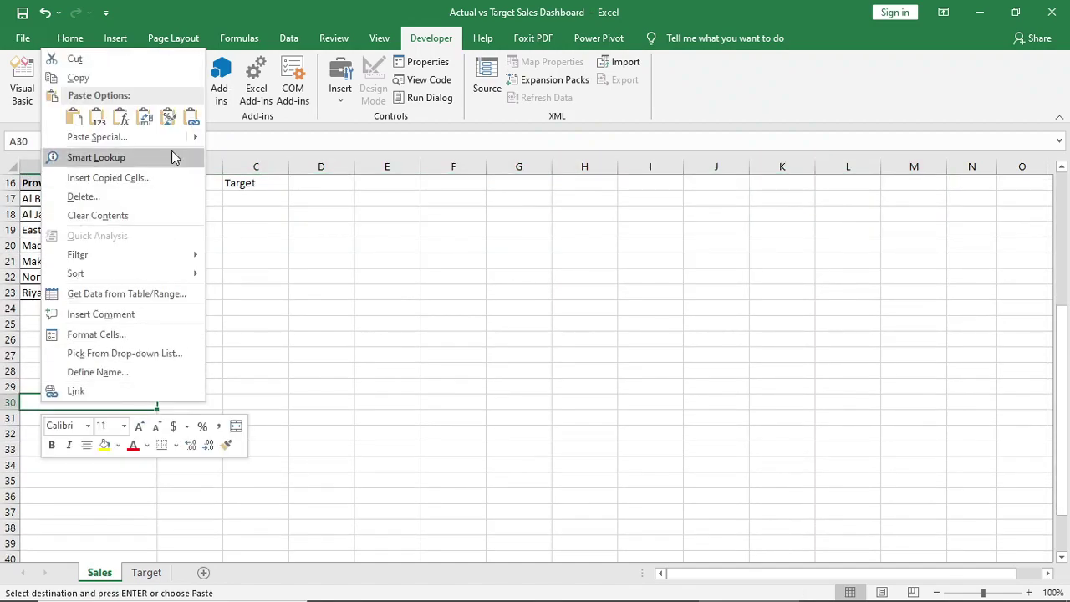
{"action": "left_click", "coordinate": [144, 119]}
{"action": "scroll", "coordinate": [226, 413], "scroll_direction": "up", "scroll_amount": 5}
- Draw a drop-down (combo box) form control over columns D and E, beside the Target header in row 16
{"action": "left_click", "coordinate": [321, 469]}
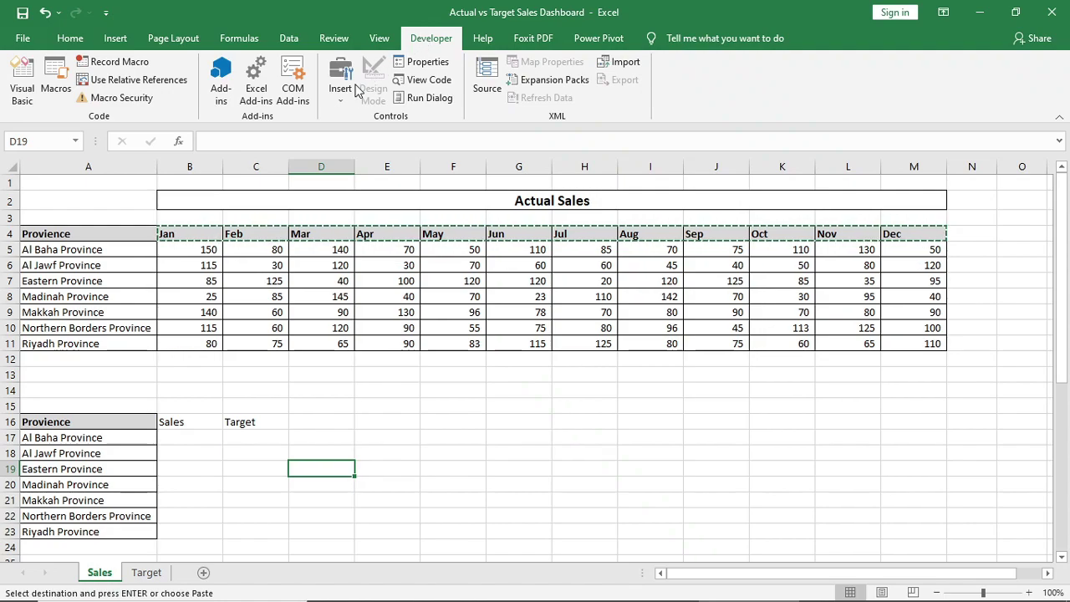
{"action": "left_click", "coordinate": [347, 103]}
{"action": "left_click", "coordinate": [350, 135]}
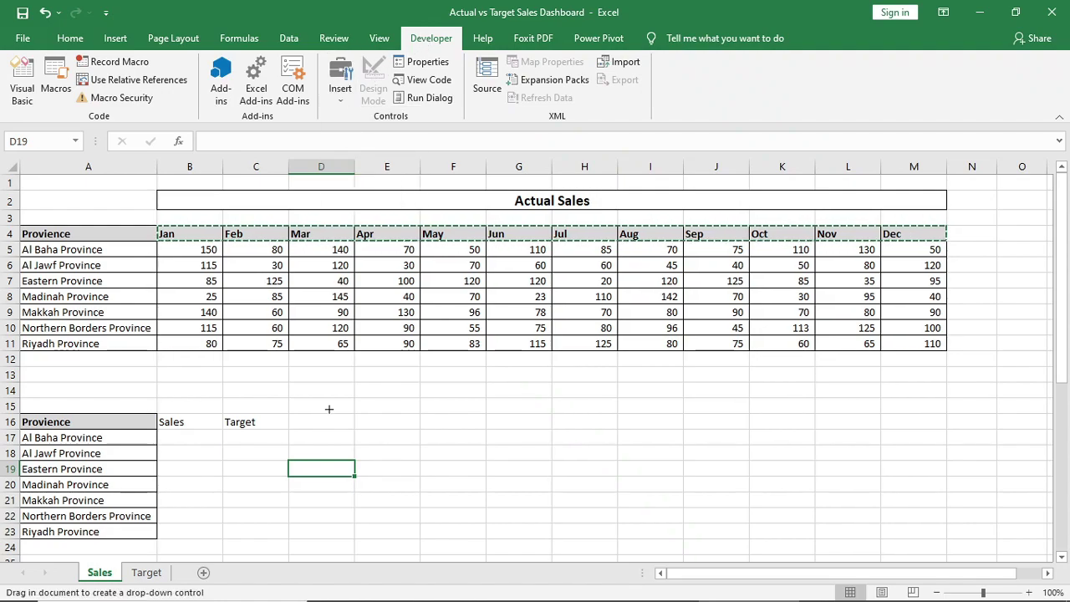
{"action": "left_click_drag", "start_coordinate": [330, 409], "coordinate": [421, 433]}
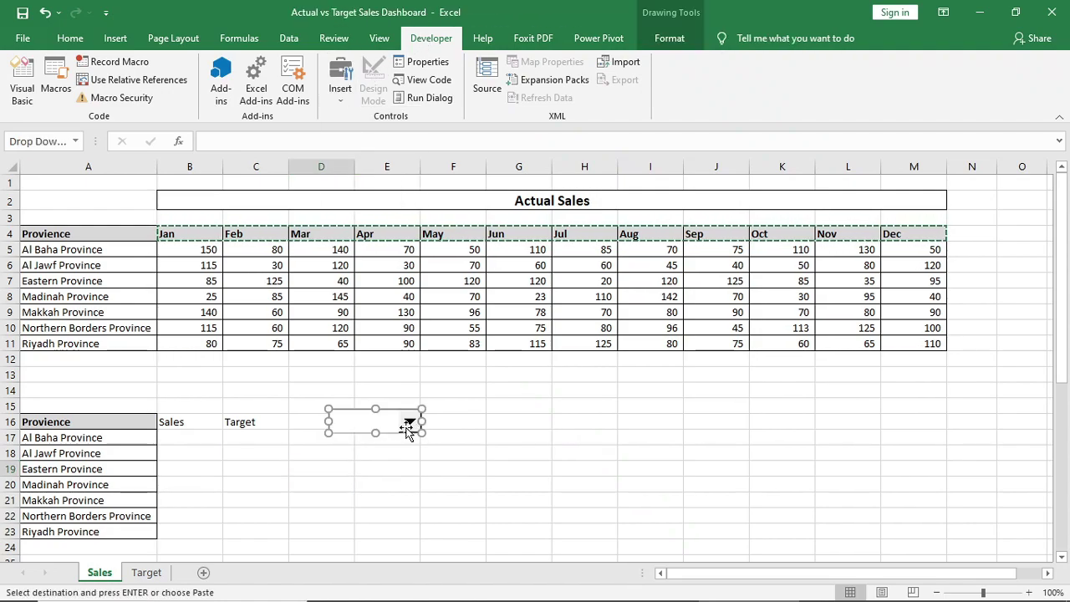
- Open the drop-down control's format settings and set its input range to the month list $A$30:$A$41
{"action": "right_click", "coordinate": [408, 429]}
{"action": "left_click", "coordinate": [439, 553]}
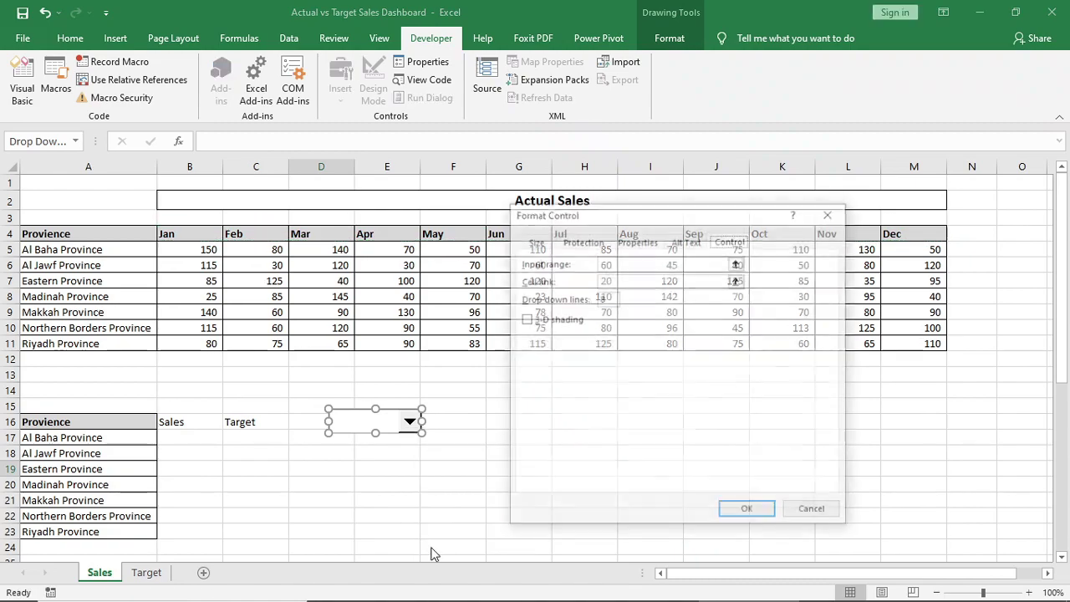
{"action": "left_click", "coordinate": [606, 265]}
{"action": "scroll", "coordinate": [181, 403], "scroll_direction": "down", "scroll_amount": 6}
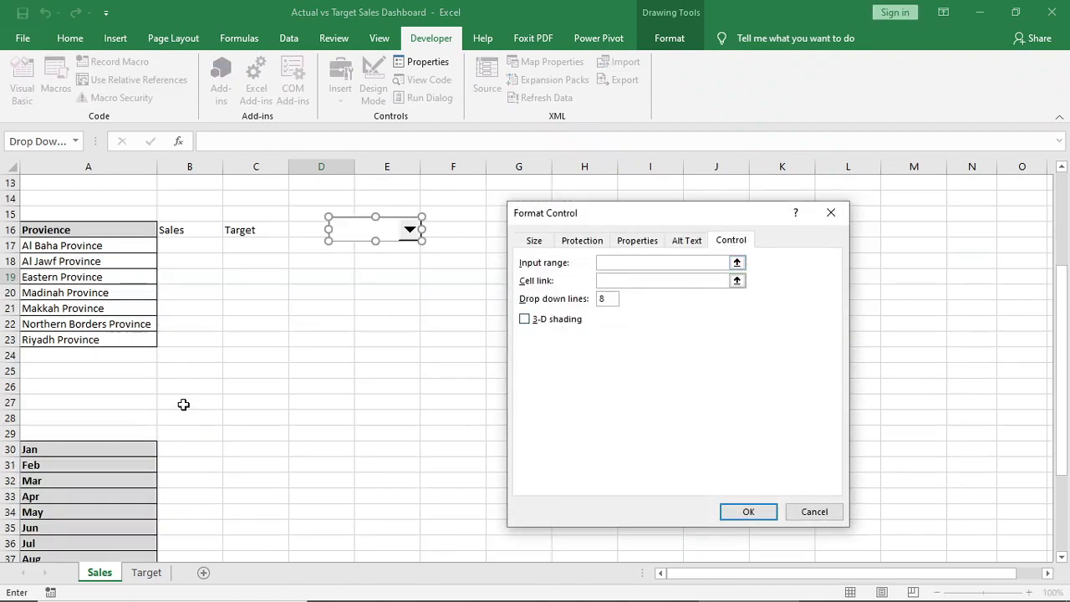
{"action": "left_click_drag", "start_coordinate": [78, 356], "coordinate": [98, 528]}
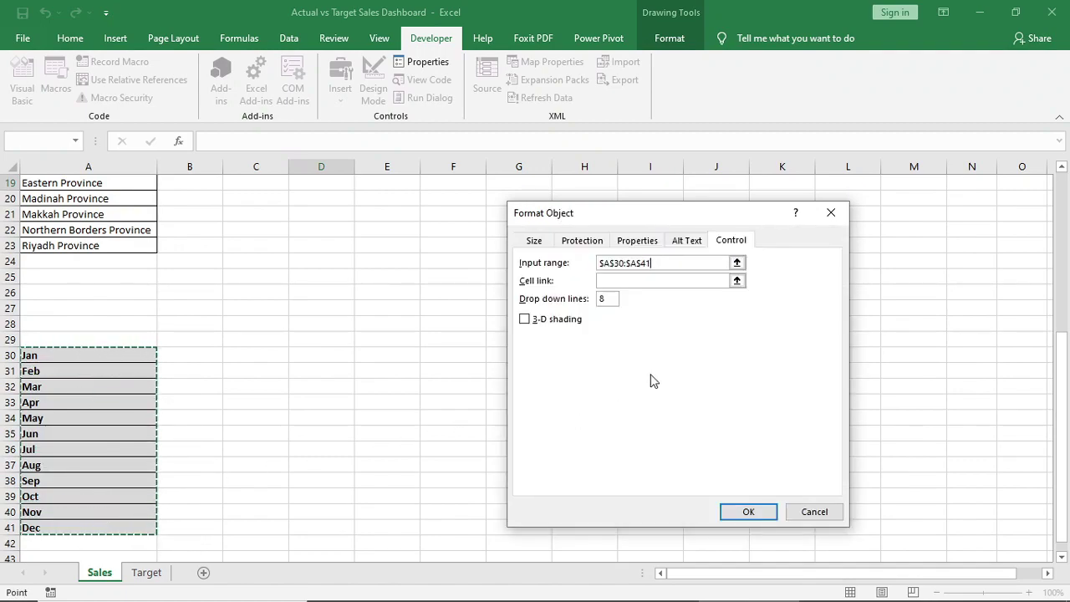
- Link the drop-down control to cell $B$15, enable 3-D shading and apply the settings
{"action": "left_click", "coordinate": [673, 284]}
{"action": "left_click", "coordinate": [736, 282]}
{"action": "scroll", "coordinate": [346, 340], "scroll_direction": "up", "scroll_amount": 5}
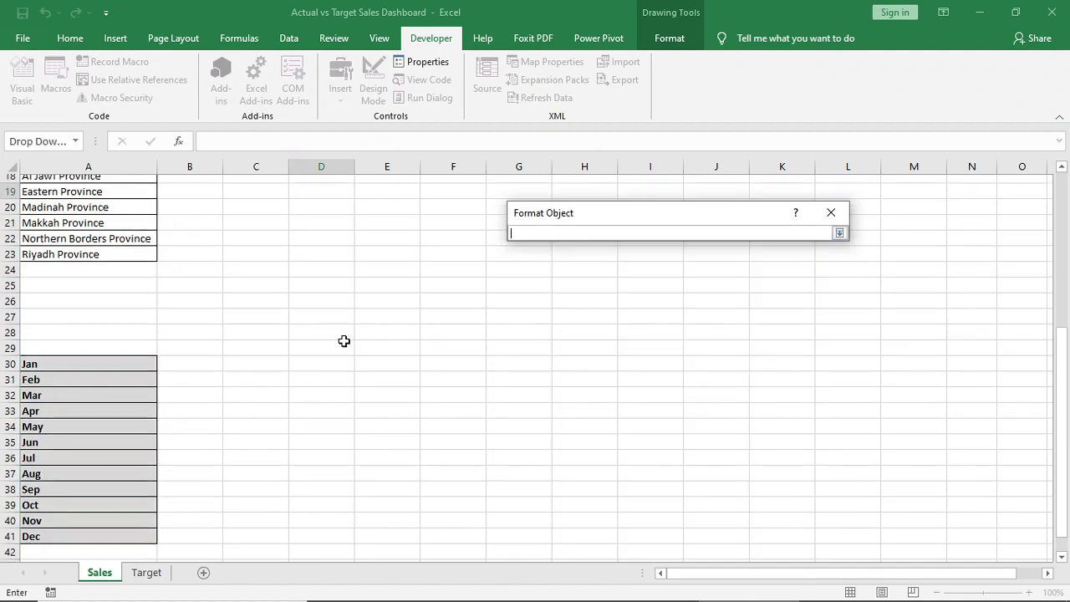
{"action": "left_click", "coordinate": [189, 354]}
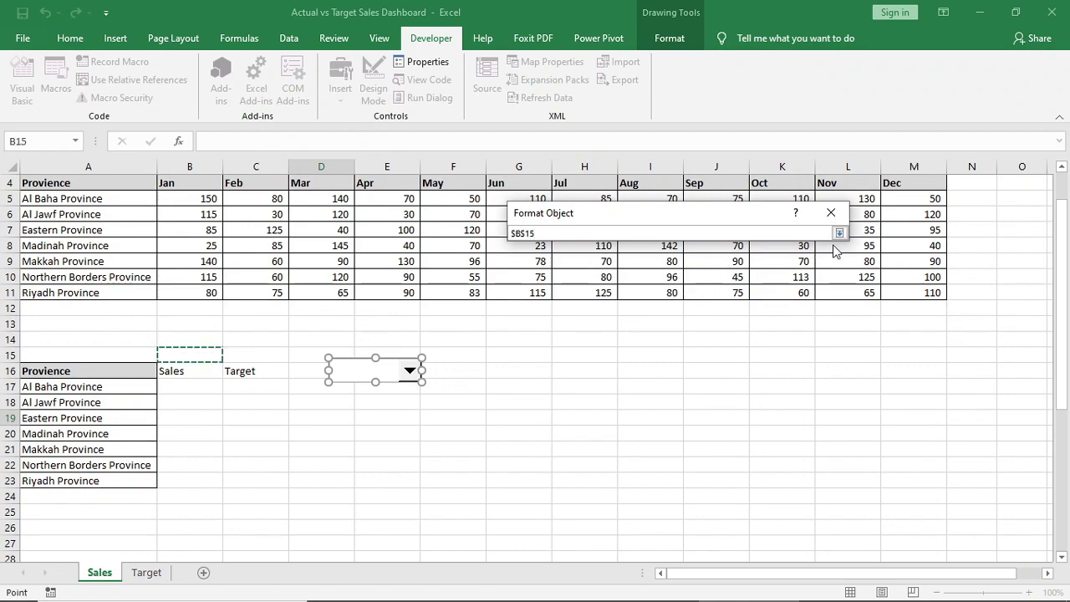
{"action": "key", "text": "Return"}
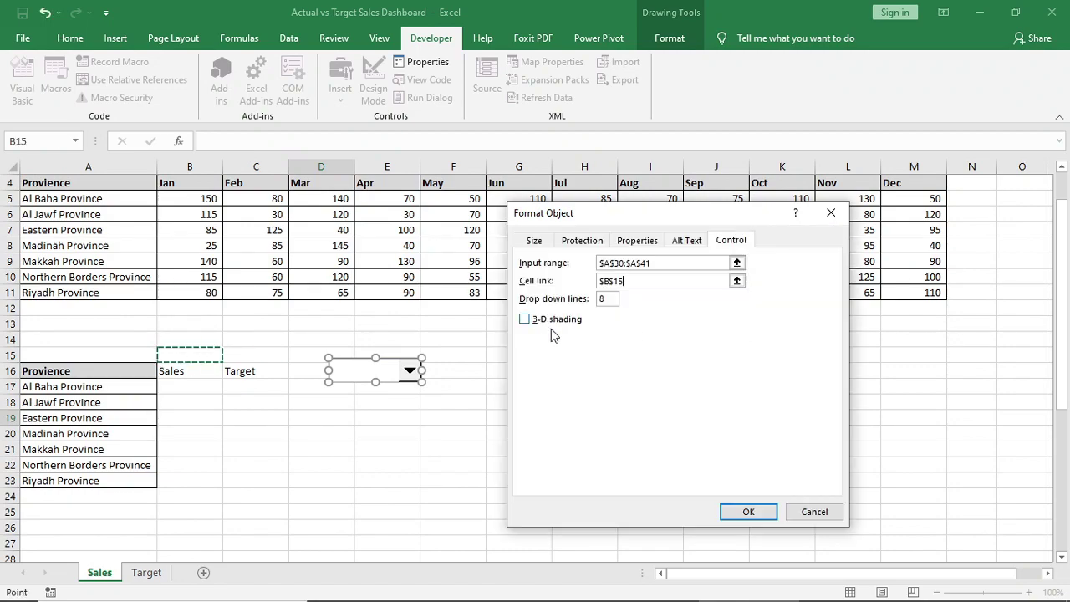
{"action": "key", "text": "alt+3"}
{"action": "left_click", "coordinate": [736, 508]}
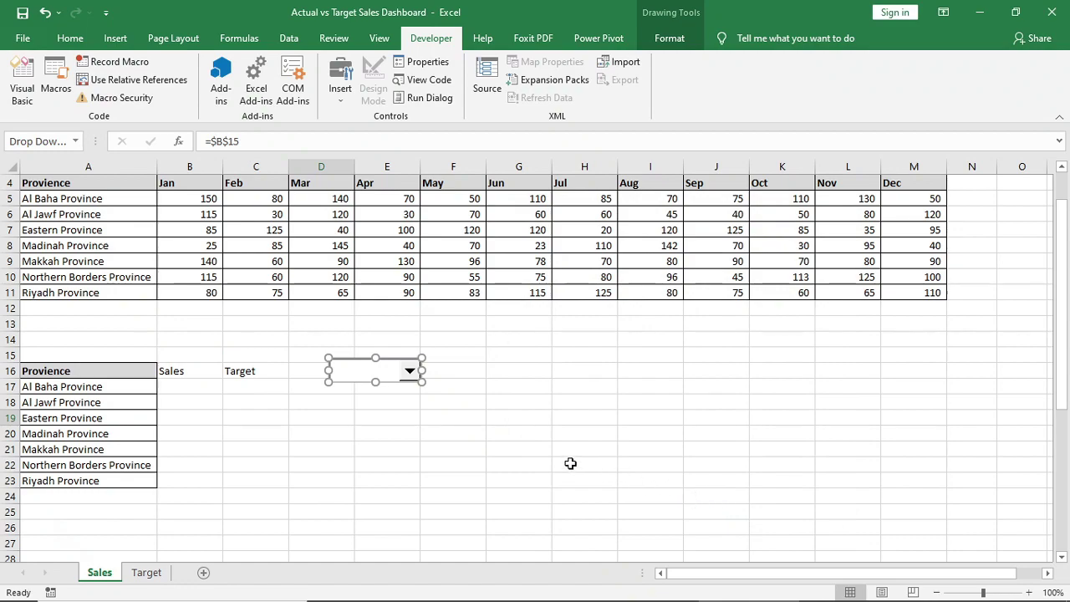
- Test the month drop-down by selecting Apr and Oct, and finish with Jan selected
{"action": "left_click", "coordinate": [433, 428]}
{"action": "left_click", "coordinate": [412, 378]}
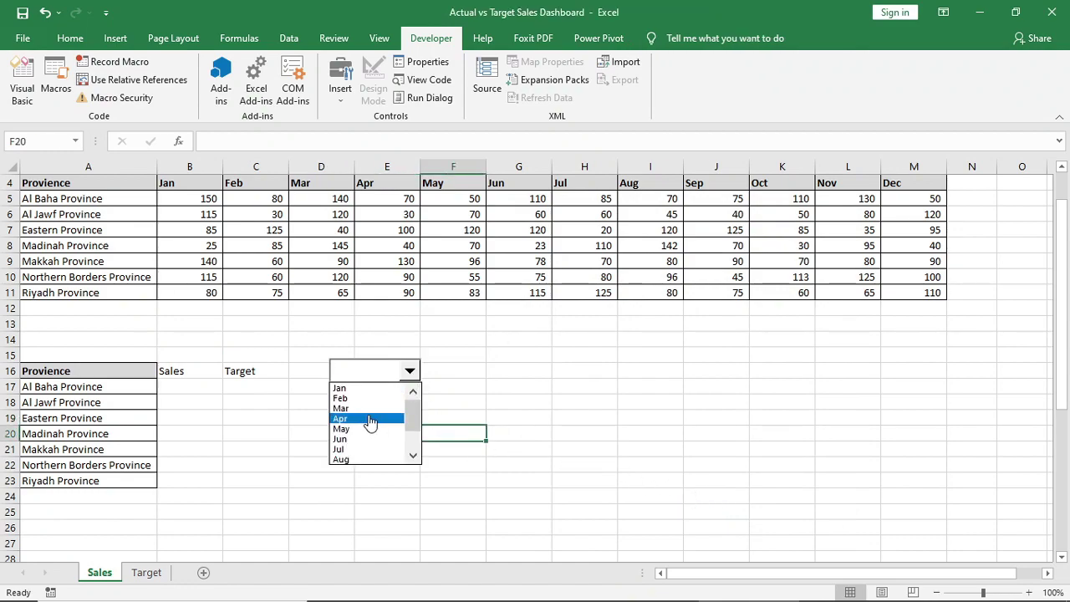
{"action": "left_click", "coordinate": [386, 415]}
{"action": "left_click", "coordinate": [409, 374]}
{"action": "left_click", "coordinate": [366, 453]}
{"action": "left_click", "coordinate": [410, 372]}
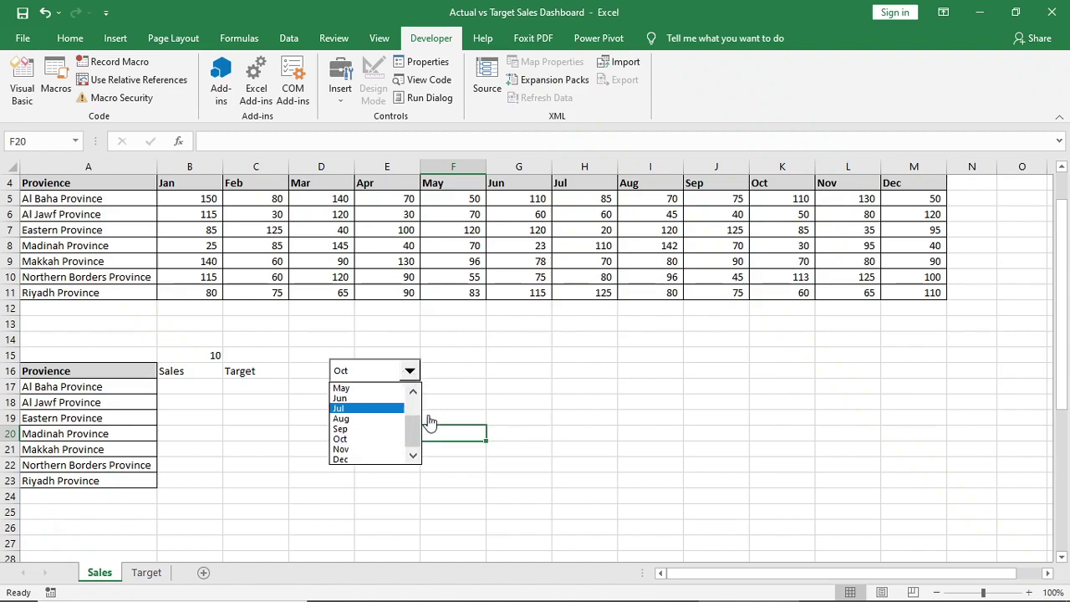
{"action": "left_click_drag", "start_coordinate": [412, 432], "coordinate": [382, 390]}
{"action": "left_click", "coordinate": [351, 389]}
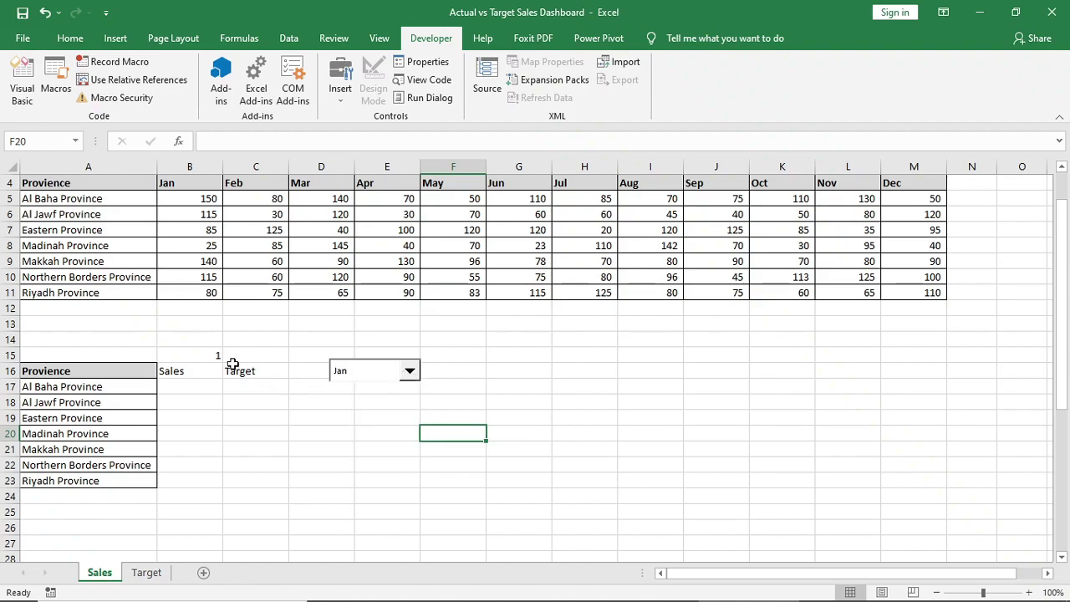
- Test the month drop-down by selecting Feb
{"action": "scroll", "coordinate": [269, 437], "scroll_direction": "up", "scroll_amount": 1}
{"action": "left_click", "coordinate": [427, 496]}
{"action": "left_click", "coordinate": [406, 424]}
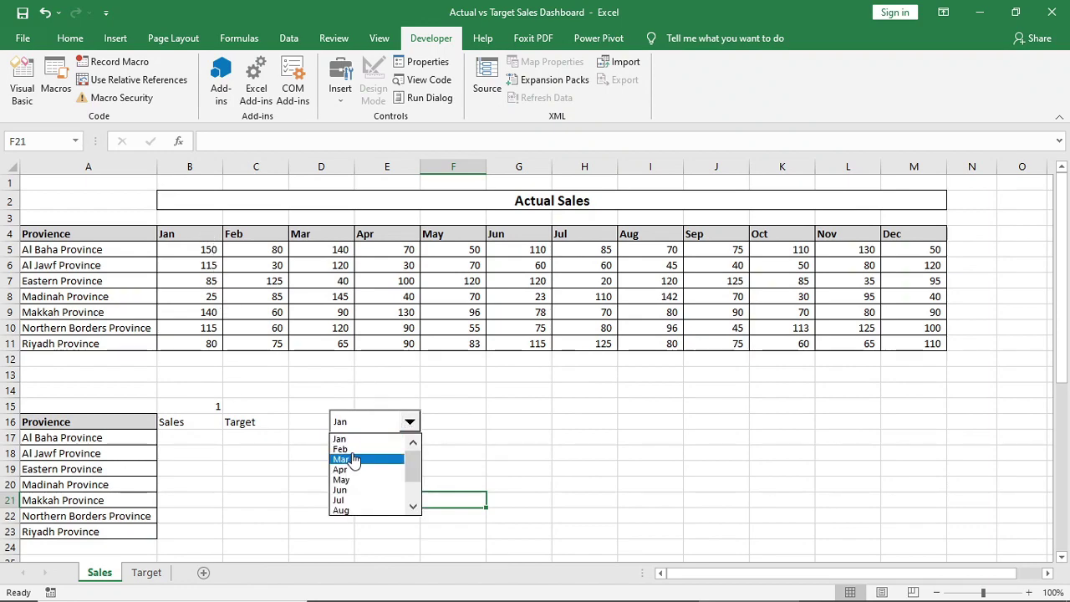
{"action": "left_click", "coordinate": [330, 444]}
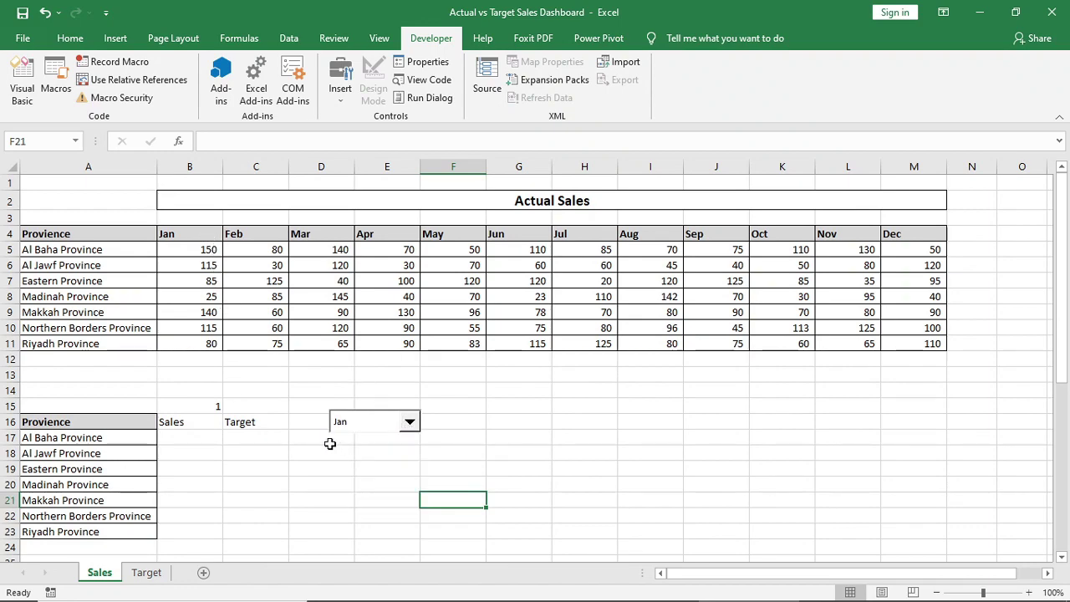
- Number the months 1 to 12 in B3:M3, above the month headers of the Actual Sales table
{"action": "left_click", "coordinate": [188, 219]}
{"action": "type", "text": "1"}
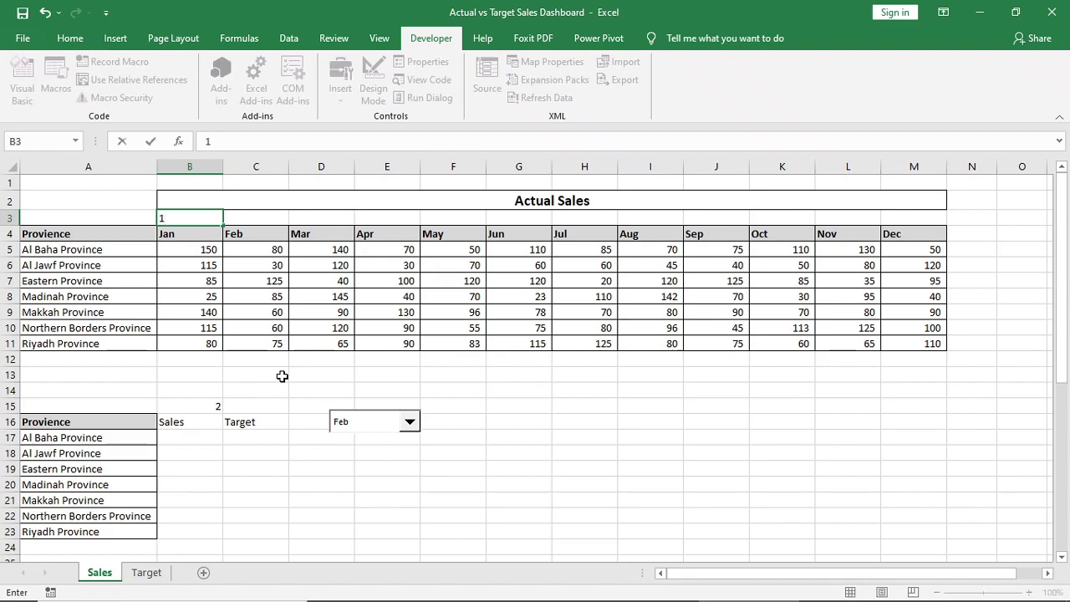
{"action": "key", "text": "Tab"}
{"action": "type", "text": "2"}
{"action": "key", "text": "Tab"}
{"action": "left_click_drag", "start_coordinate": [209, 219], "coordinate": [928, 216]}
- Copy the month numbers in B3:M3 to the same cells on the Target sheet and return to the Sales sheet
{"action": "key", "text": "ctrl+c"}
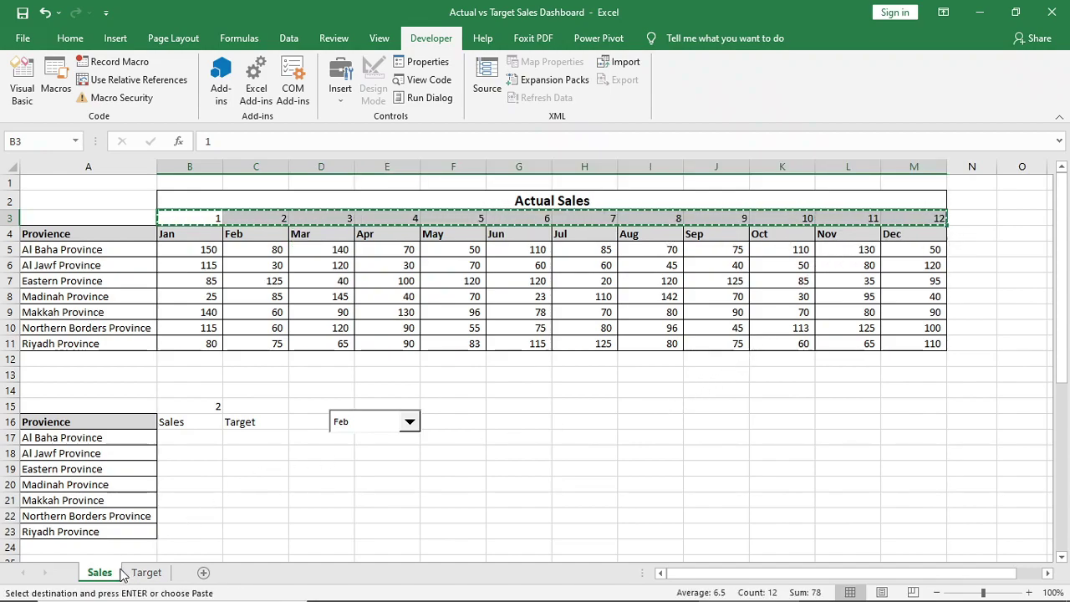
{"action": "left_click", "coordinate": [146, 572]}
{"action": "left_click", "coordinate": [174, 218]}
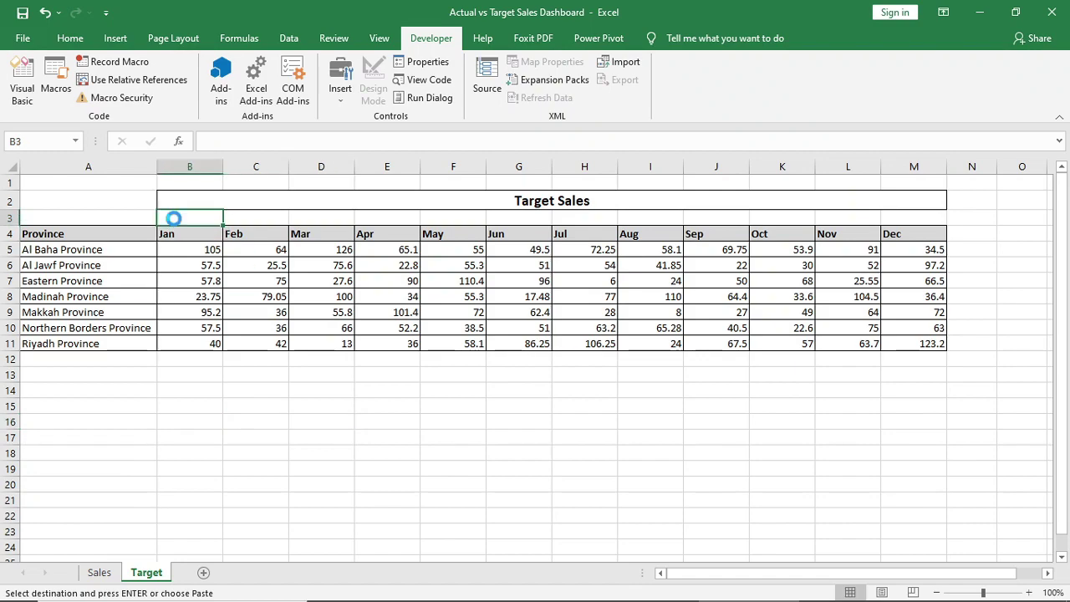
{"action": "key", "text": "ctrl+v"}
{"action": "left_click", "coordinate": [394, 403]}
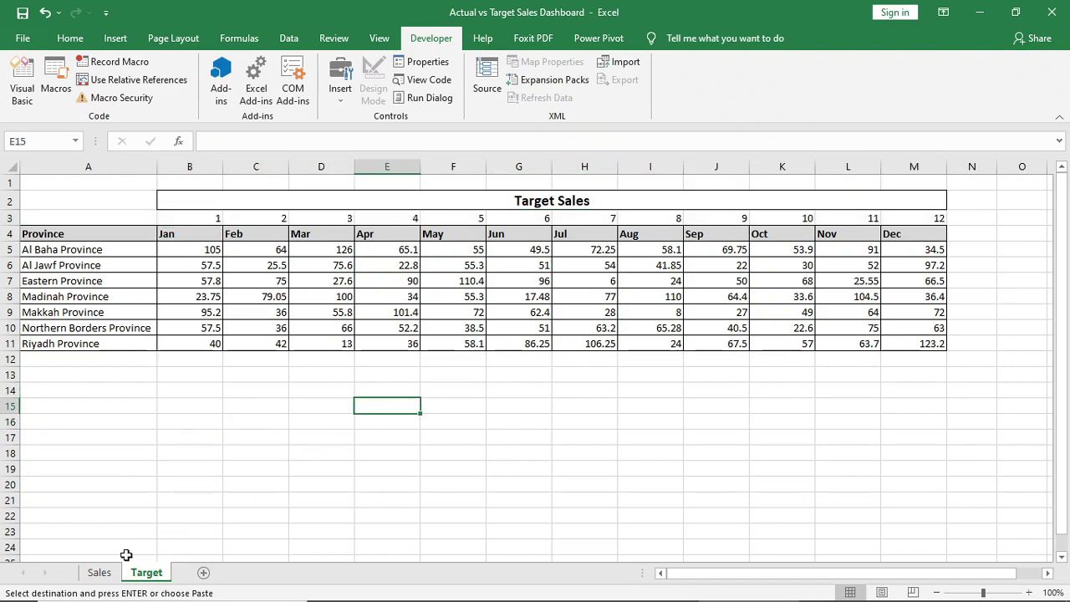
{"action": "left_click", "coordinate": [99, 573]}
{"action": "left_click", "coordinate": [409, 486]}
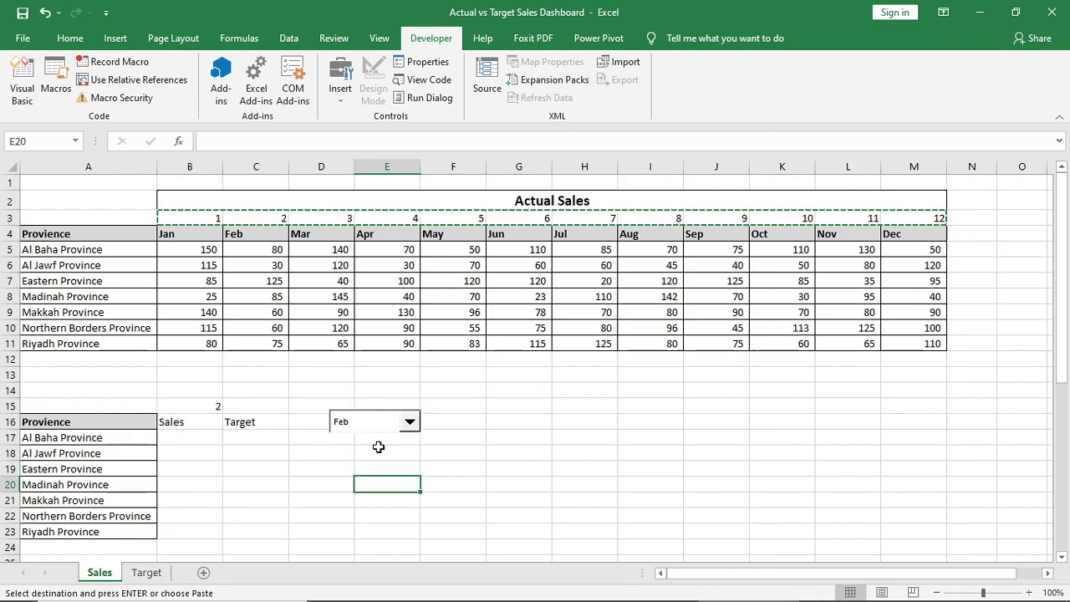
{"action": "key", "text": "Escape"}
- Set the month drop-down back to Jan
{"action": "left_click", "coordinate": [410, 422]}
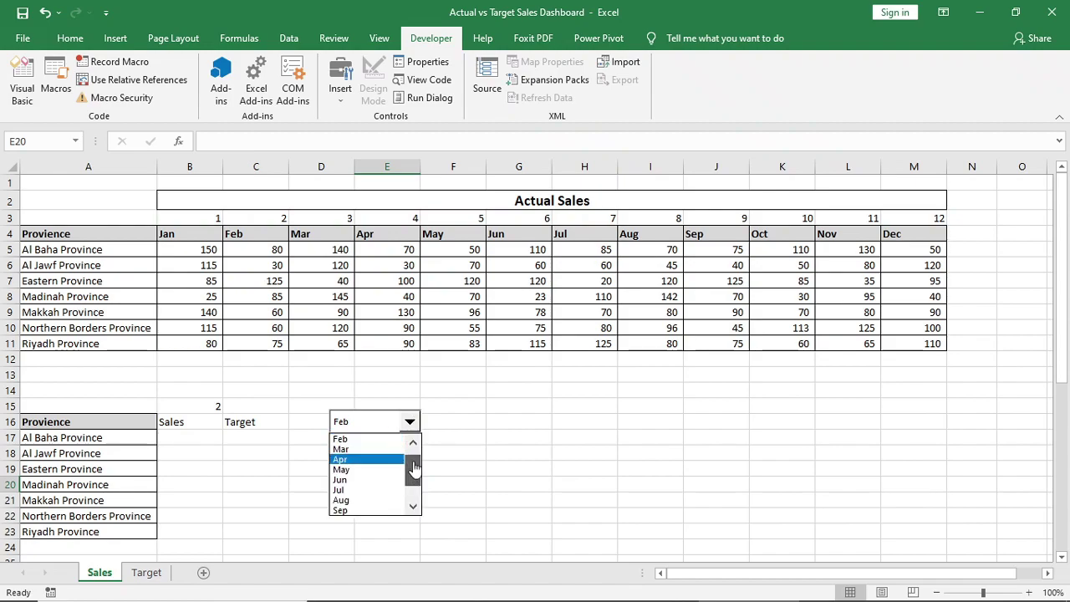
{"action": "scroll", "coordinate": [377, 456], "scroll_direction": "up", "scroll_amount": 1}
{"action": "left_click", "coordinate": [352, 434]}
- Move the month drop-down control over columns H and I at row 16, and collapse the ribbon
{"action": "right_click", "coordinate": [351, 421]}
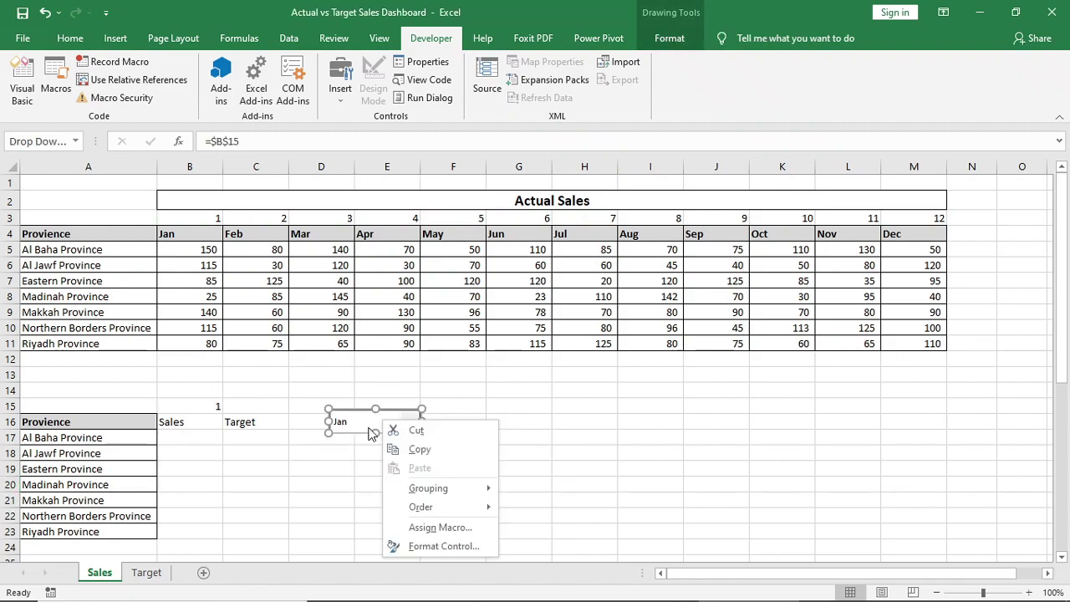
{"action": "left_click_drag", "start_coordinate": [351, 420], "coordinate": [575, 418]}
{"action": "left_click", "coordinate": [452, 468]}
{"action": "scroll", "coordinate": [381, 435], "scroll_direction": "down", "scroll_amount": 1}
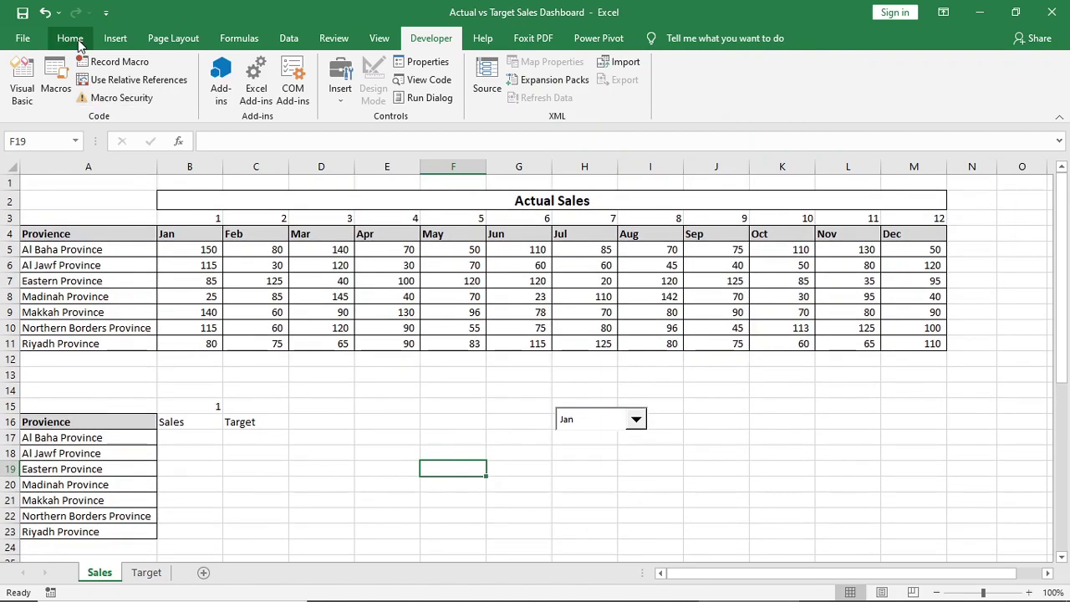
{"action": "double_click", "coordinate": [70, 38]}
{"action": "left_click", "coordinate": [345, 423]}
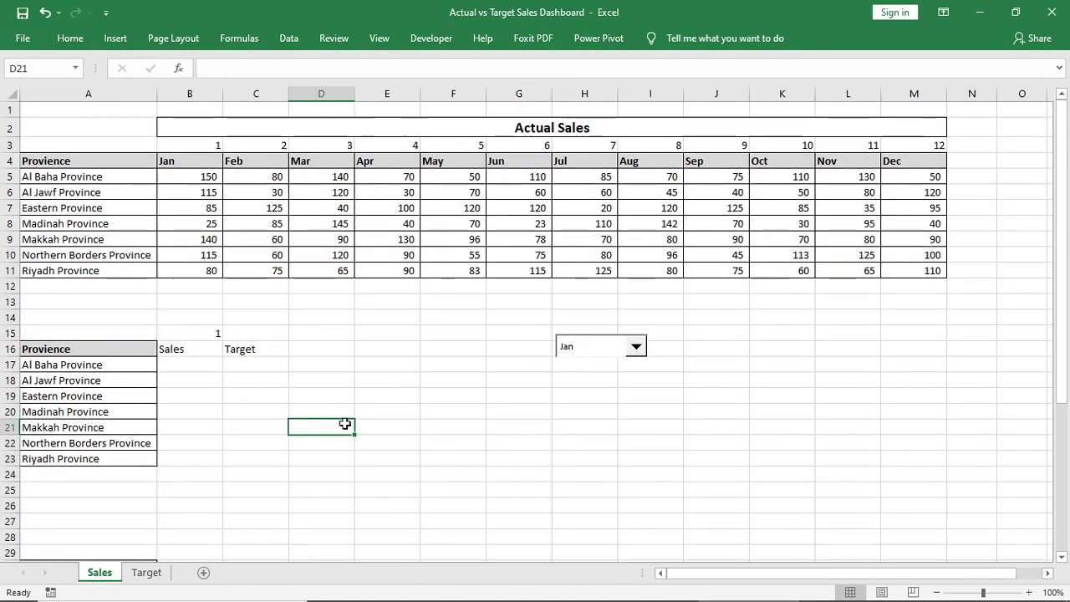
- Begin an INDEX formula in B17 with the absolute array $B$5:$M$11 from the Actual Sales table
{"action": "left_click", "coordinate": [205, 365]}
{"action": "type", "text": "=index"}
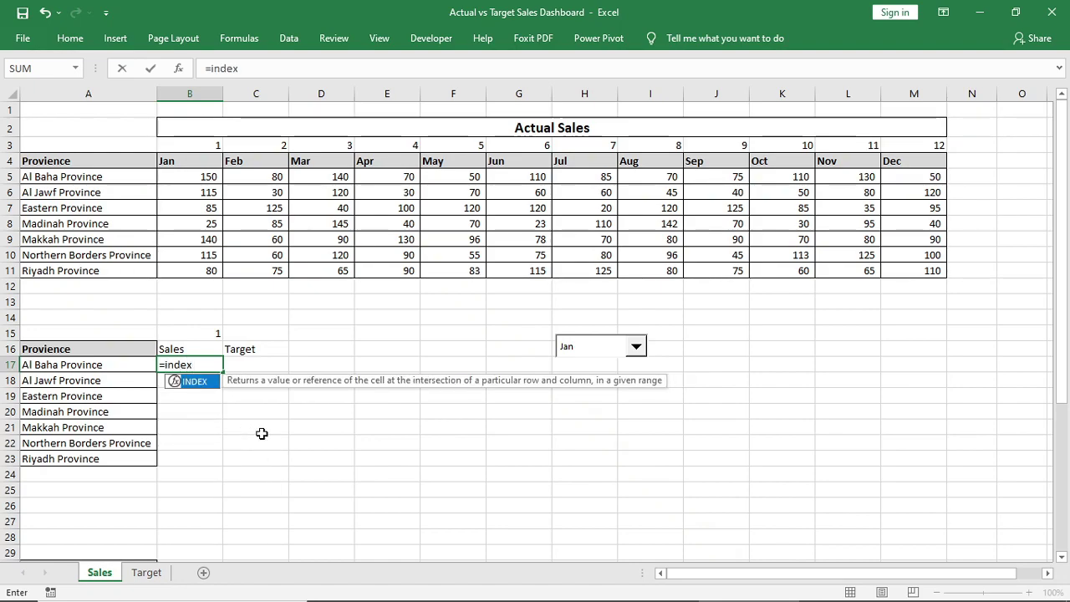
{"action": "key", "text": "Tab"}
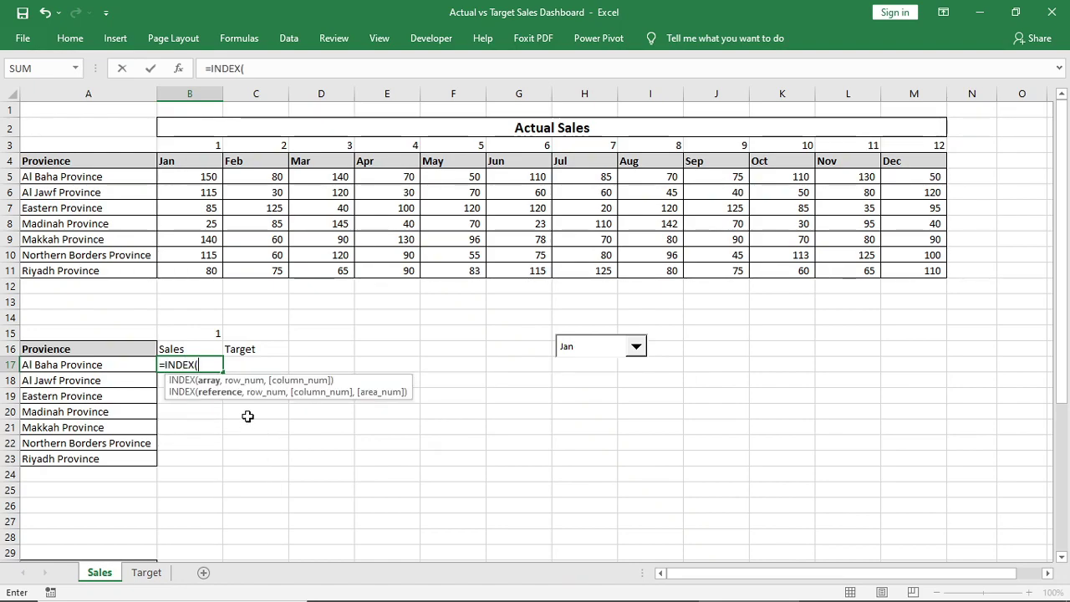
{"action": "left_click_drag", "start_coordinate": [187, 176], "coordinate": [903, 276]}
{"action": "key", "text": "F4"}
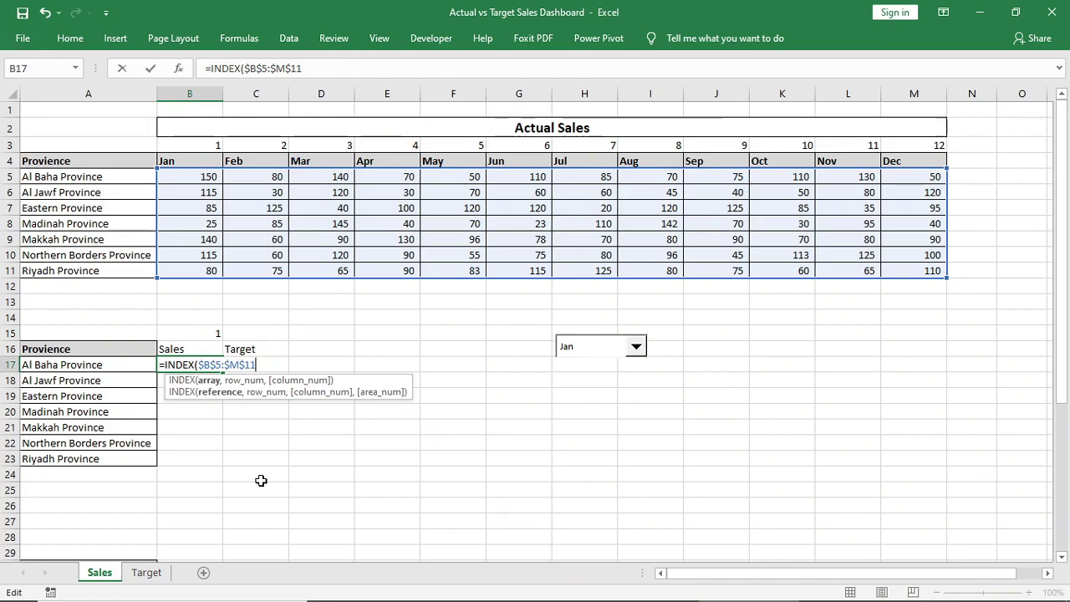
- Add MATCH(A17,$A$5:$A$11,0) as the row argument of the INDEX formula to look up the province
{"action": "type", "text": ",match"}
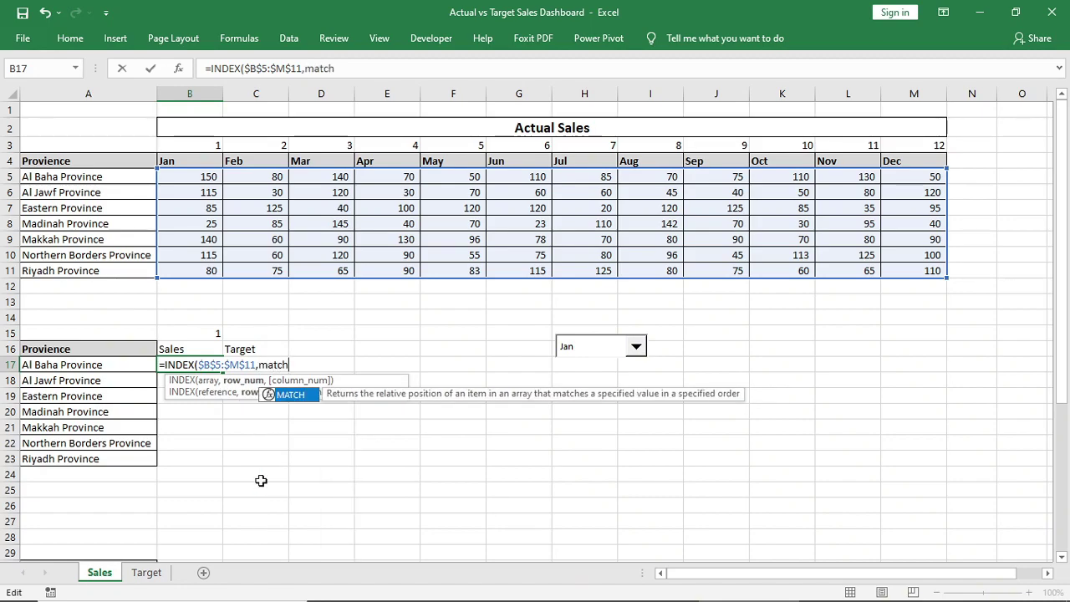
{"action": "key", "text": "Tab"}
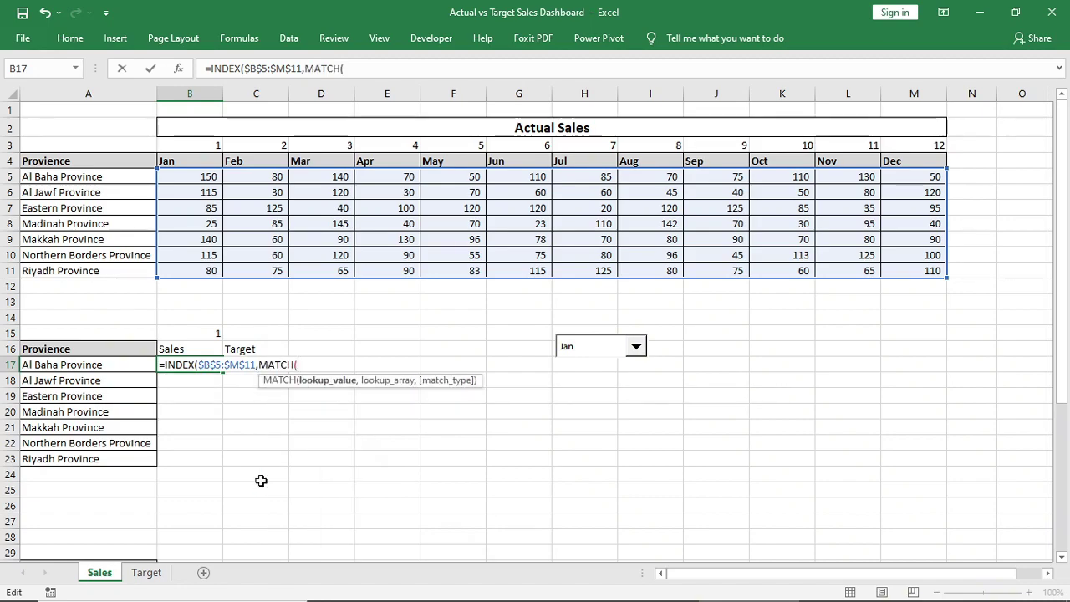
{"action": "left_click", "coordinate": [119, 364]}
{"action": "type", "text": ","}
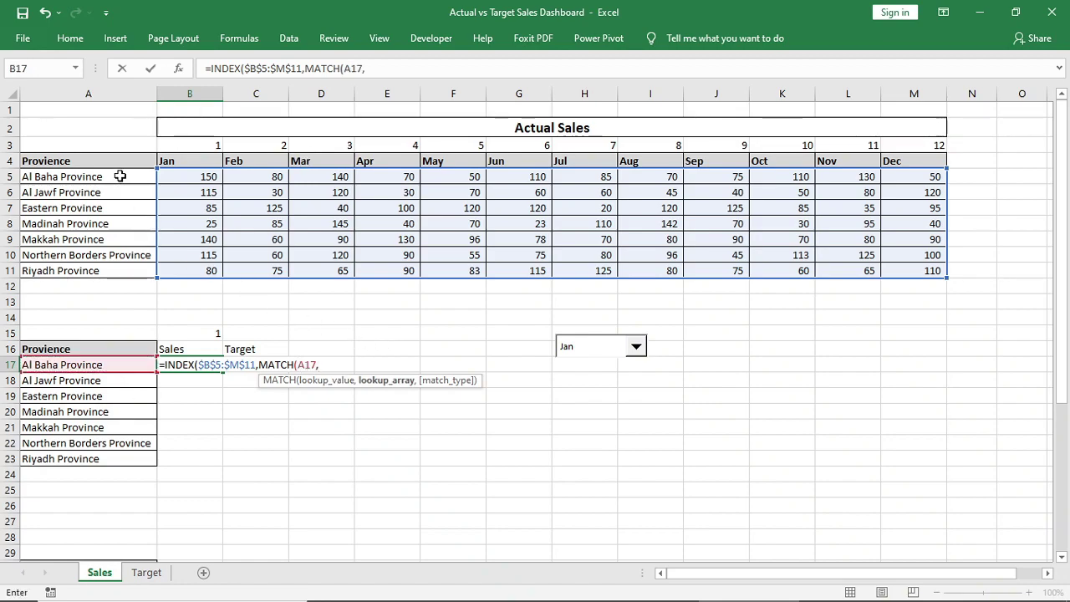
{"action": "left_click_drag", "start_coordinate": [119, 176], "coordinate": [125, 269]}
{"action": "key", "text": "F4"}
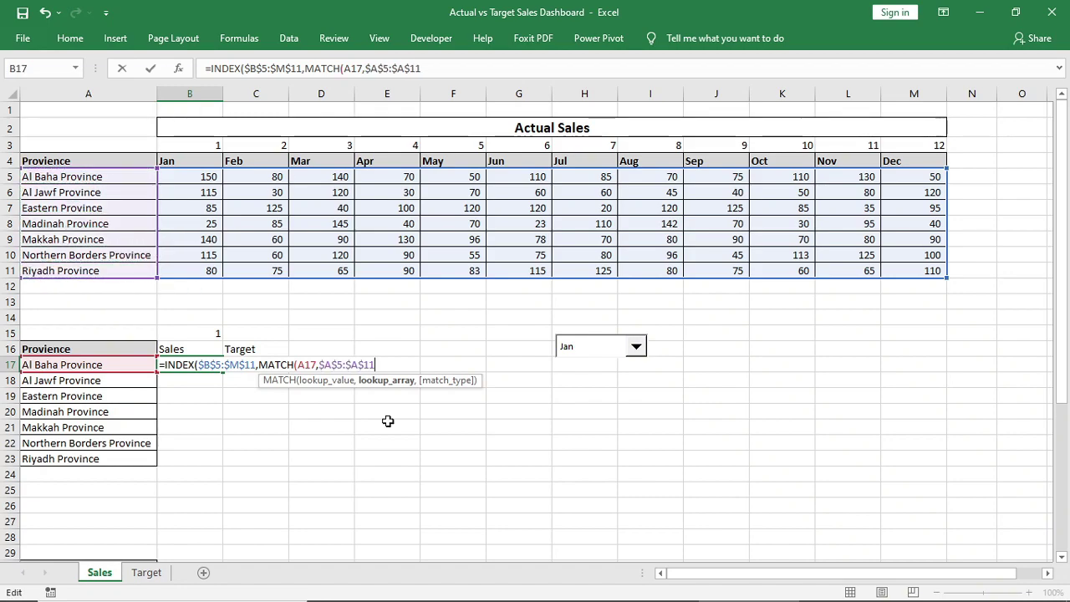
{"action": "type", "text": ",0"}
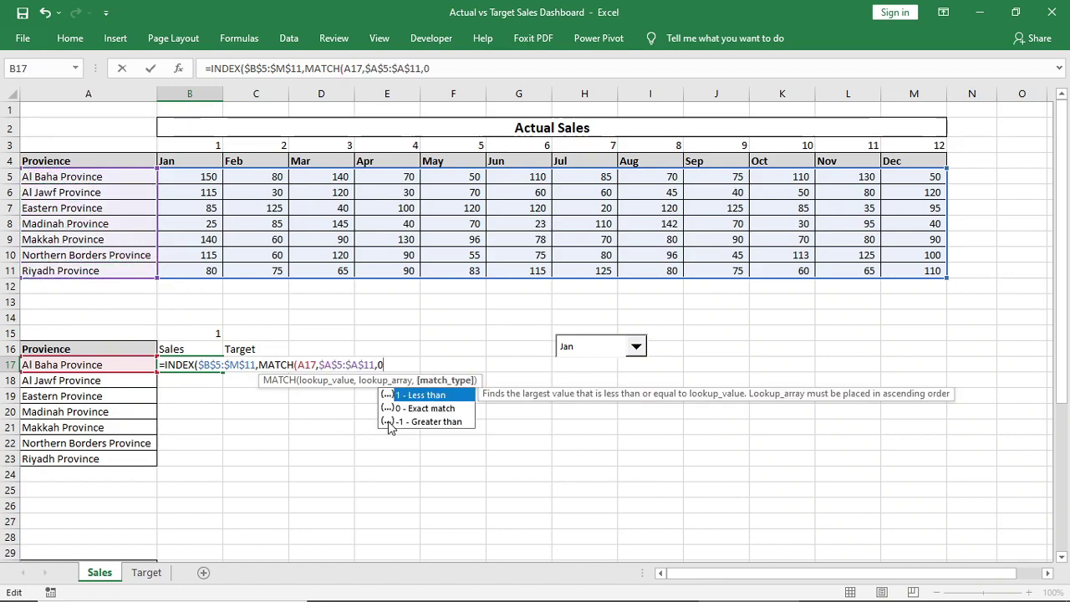
- Complete the formula with MATCH($B$15,$B$3:$M$3,0) as the column argument and fill it down to B23
{"action": "type", "text": "),match"}
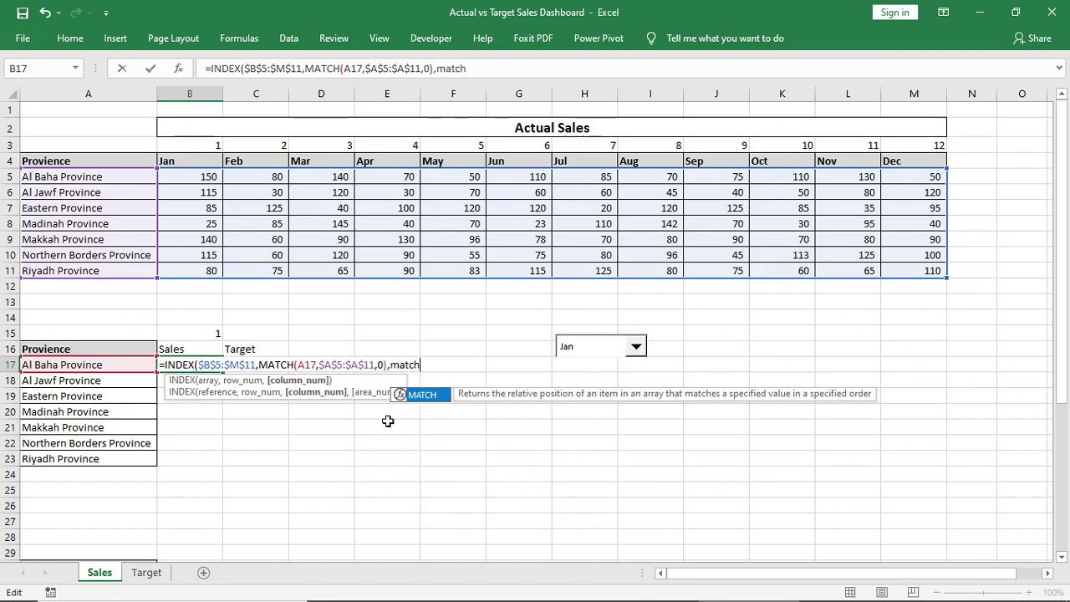
{"action": "key", "text": "Tab"}
{"action": "left_click", "coordinate": [196, 333]}
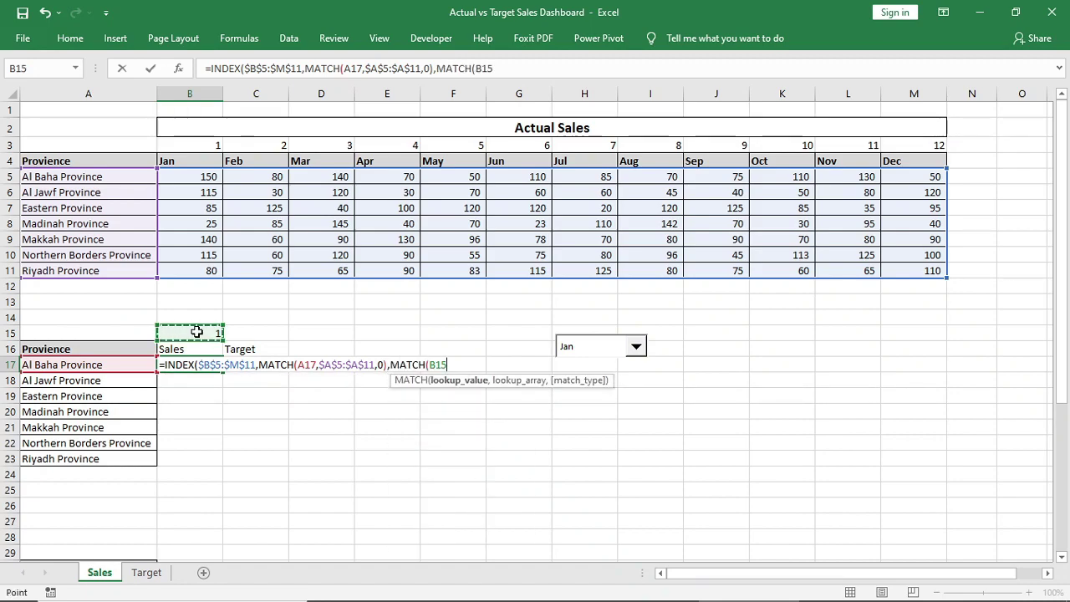
{"action": "key", "text": "F4"}
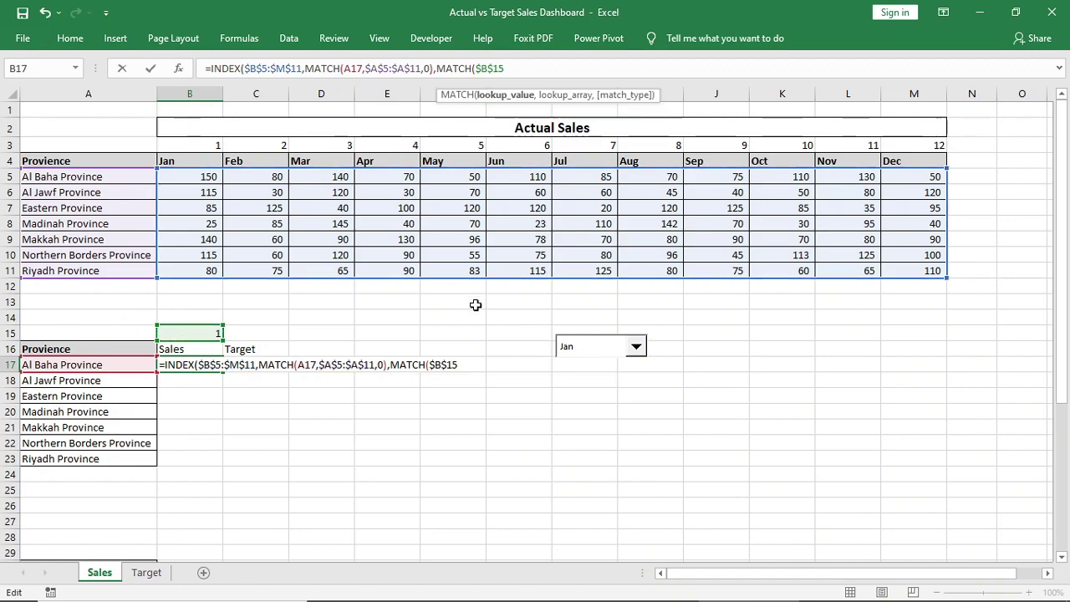
{"action": "left_click", "coordinate": [463, 364]}
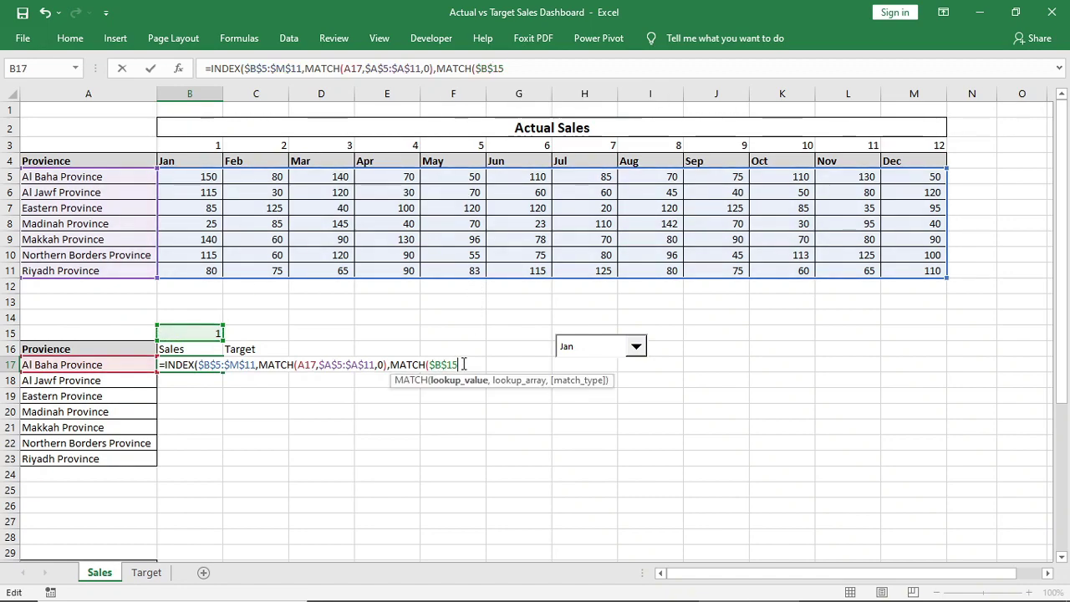
{"action": "type", "text": ","}
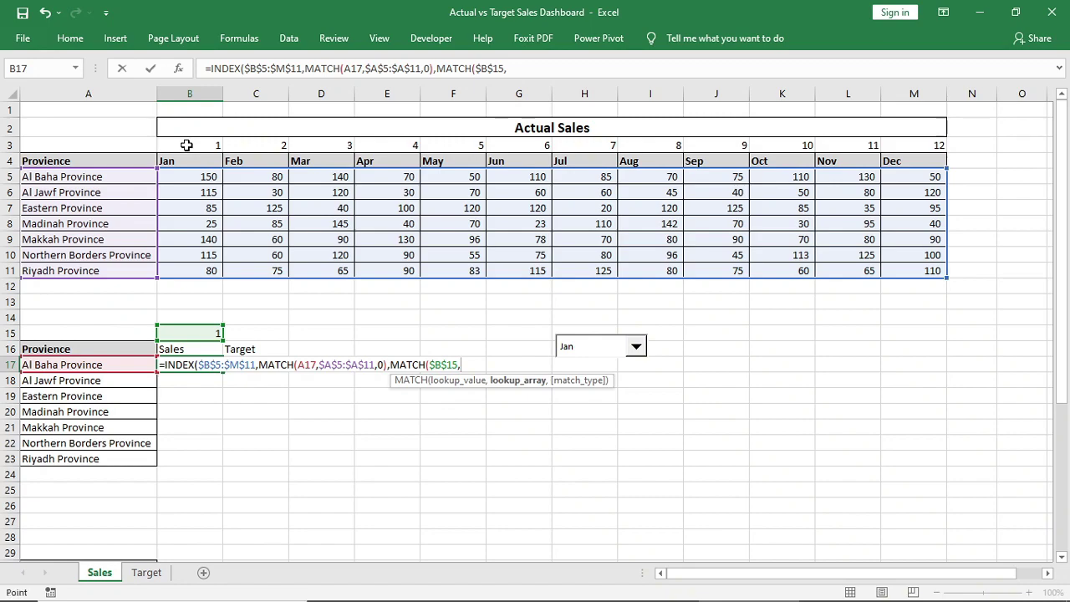
{"action": "left_click_drag", "start_coordinate": [187, 145], "coordinate": [896, 143]}
{"action": "key", "text": "F4"}
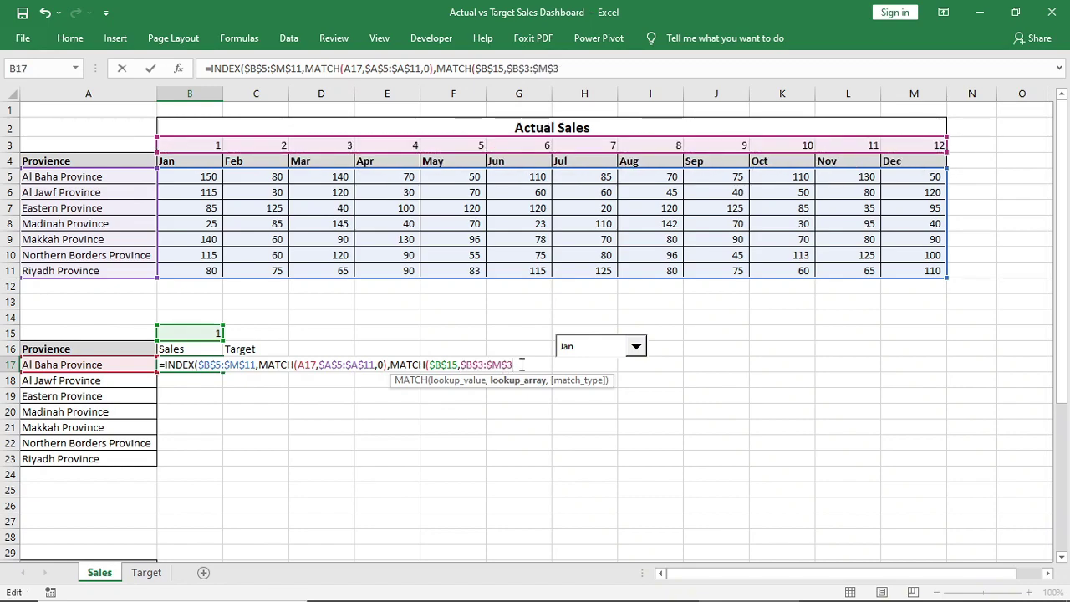
{"action": "type", "text": ",0"}
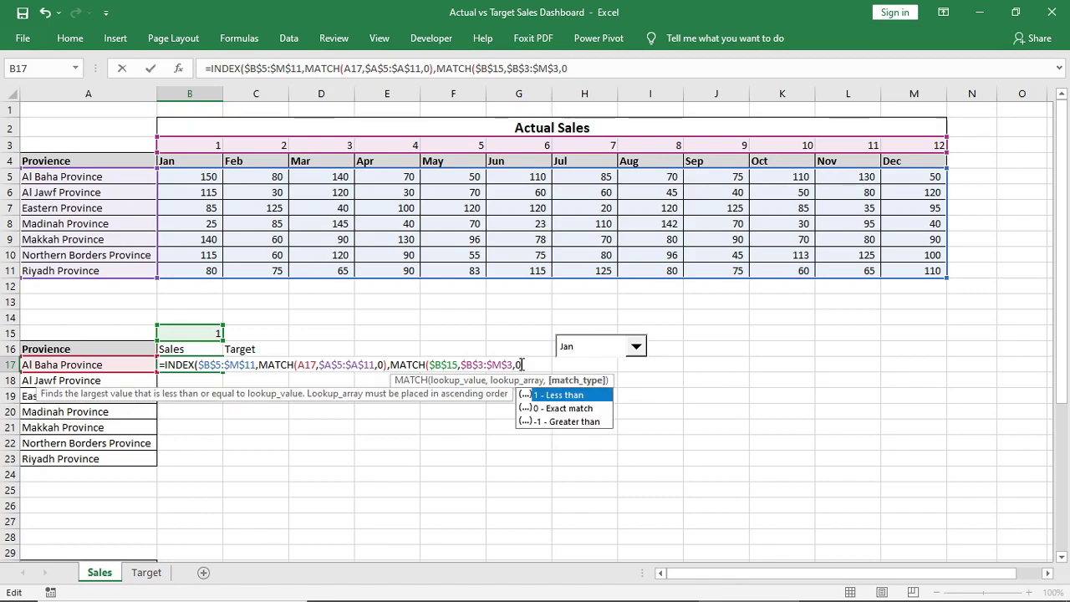
{"action": "type", "text": ")"}
{"action": "key", "text": "ctrl+Return"}
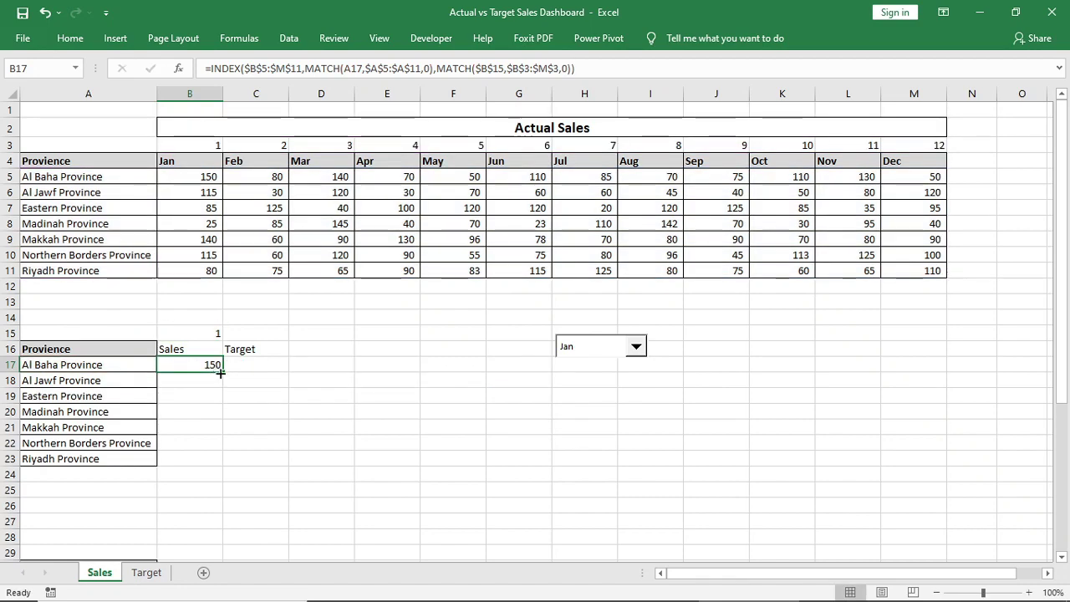
{"action": "left_click_drag", "start_coordinate": [222, 372], "coordinate": [222, 466]}
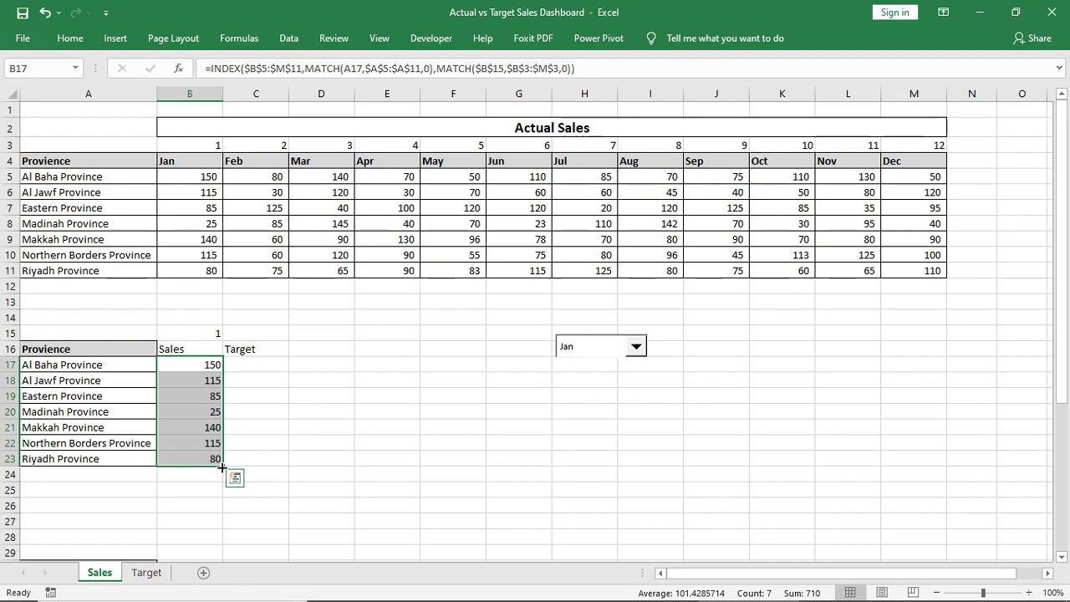
{"action": "left_click", "coordinate": [310, 411]}
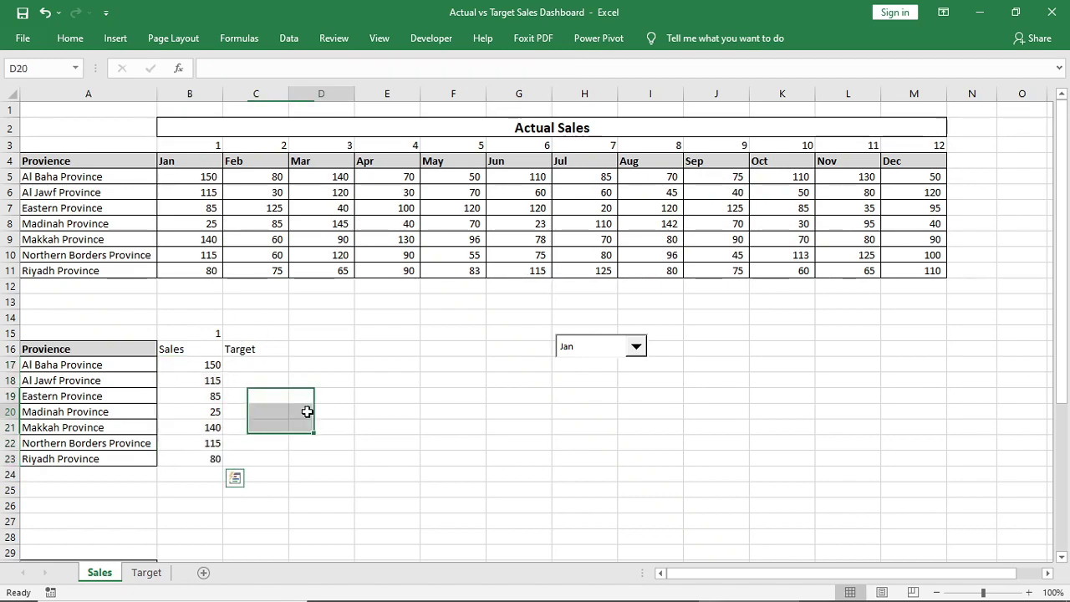
- Select Dec in the month drop-down and compare the Sales column with the December figures in the Actual Sales table
{"action": "left_click", "coordinate": [637, 350]}
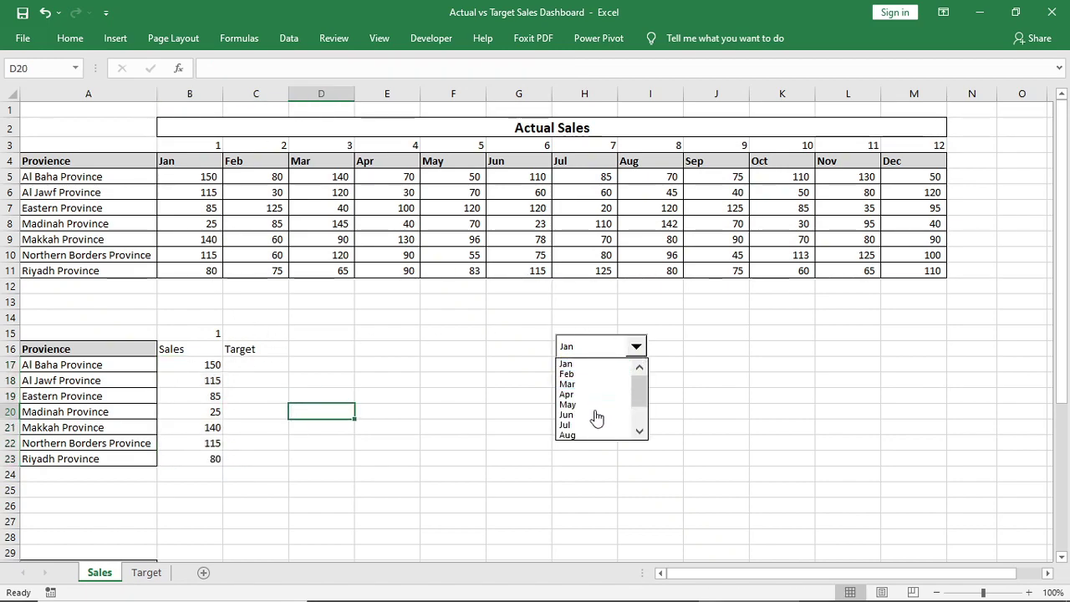
{"action": "left_click_drag", "start_coordinate": [641, 385], "coordinate": [637, 430]}
{"action": "left_click", "coordinate": [587, 434]}
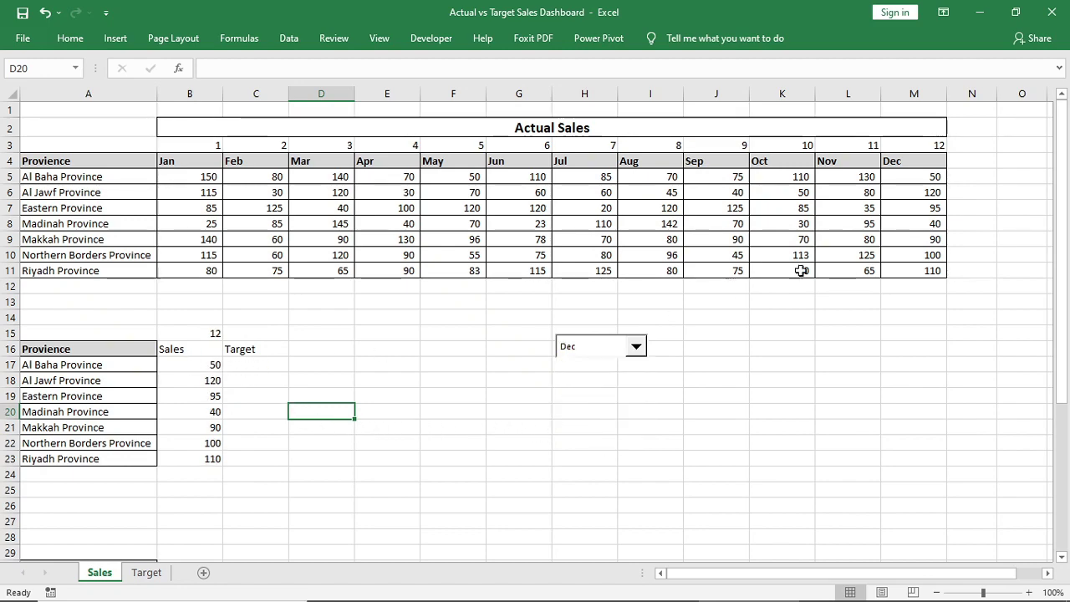
{"action": "left_click", "coordinate": [919, 176]}
{"action": "left_click", "coordinate": [912, 269]}
{"action": "left_click", "coordinate": [202, 459]}
{"action": "left_click", "coordinate": [392, 463]}
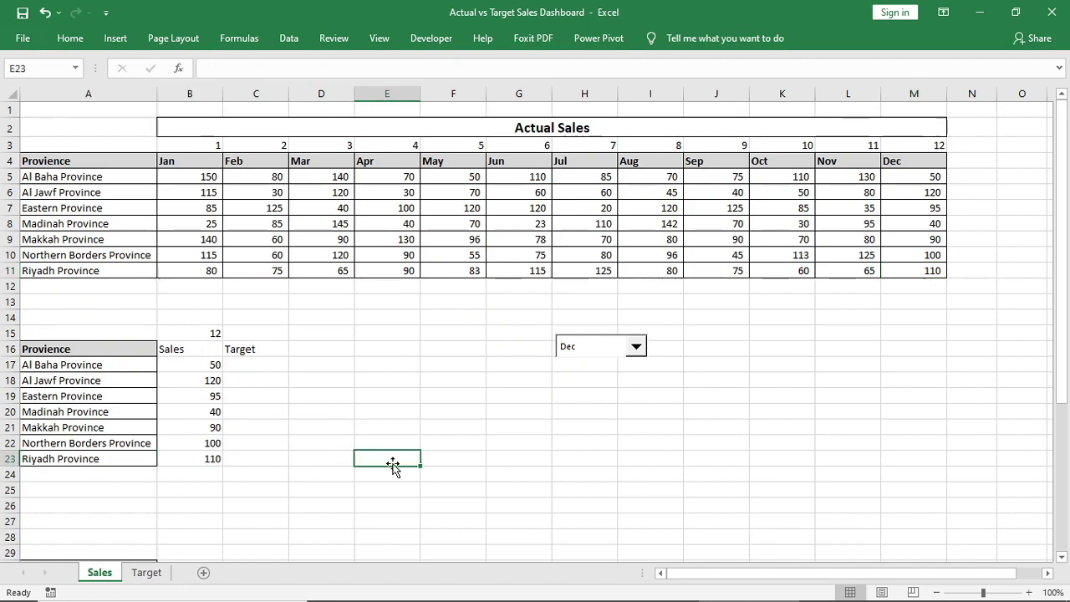
- Begin an INDEX formula in C17 of the Sales sheet with the absolute array Target!$B$5:$M$11
{"action": "left_click", "coordinate": [243, 364]}
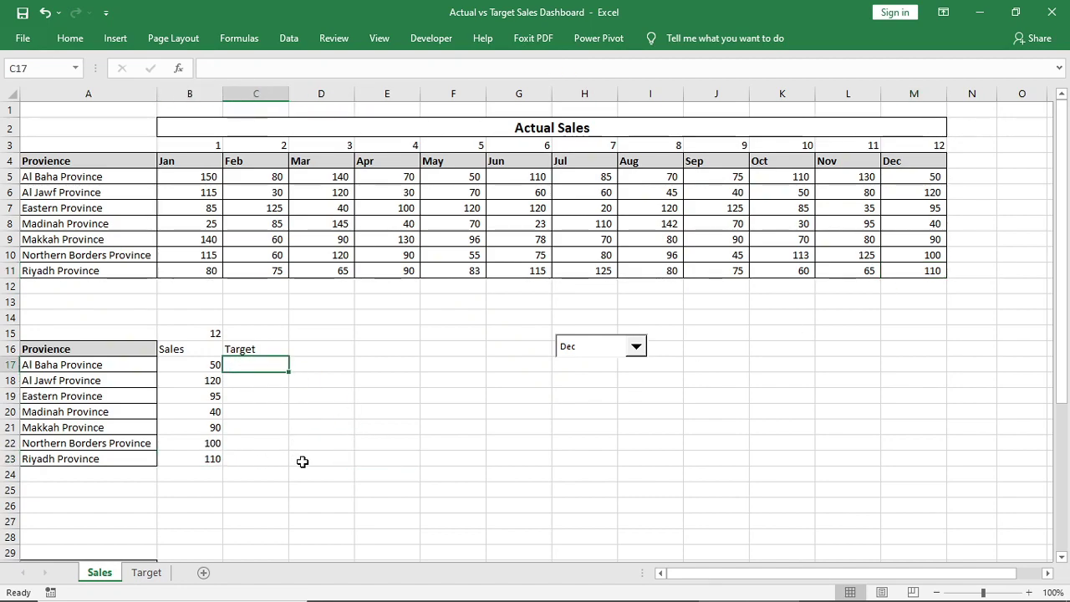
{"action": "type", "text": "=index"}
{"action": "key", "text": "Tab"}
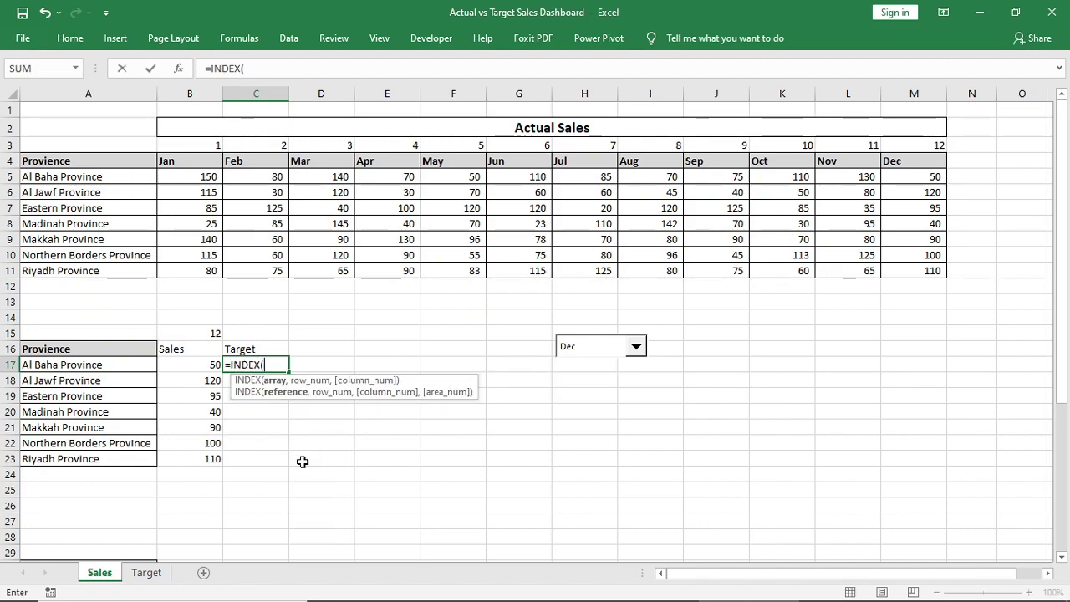
{"action": "left_click", "coordinate": [147, 577]}
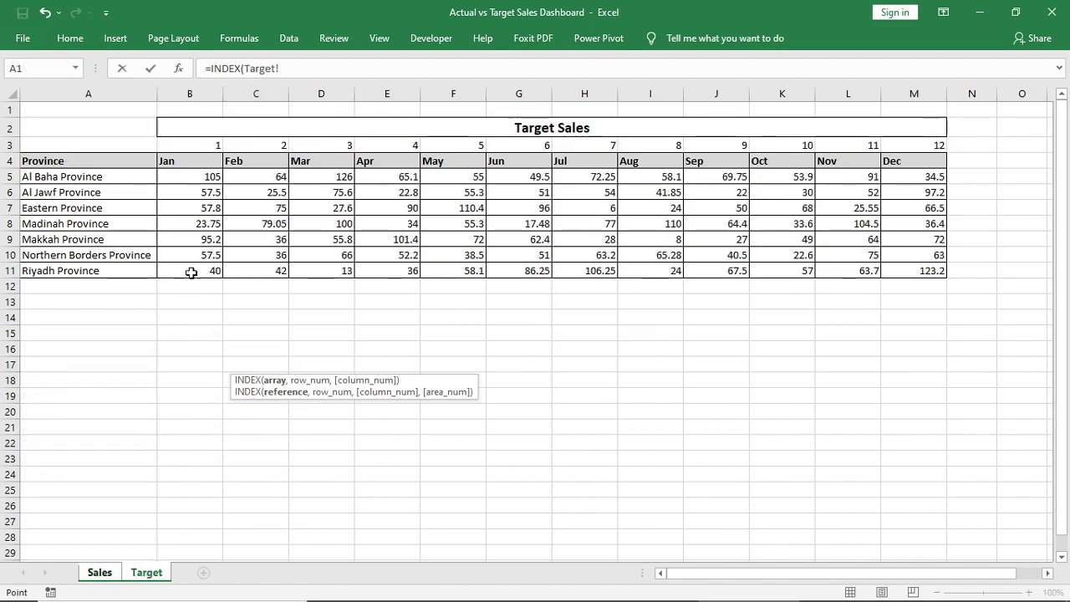
{"action": "left_click_drag", "start_coordinate": [195, 176], "coordinate": [919, 269]}
{"action": "left_click", "coordinate": [350, 70]}
{"action": "key", "text": "F4"}
{"action": "type", "text": ","}
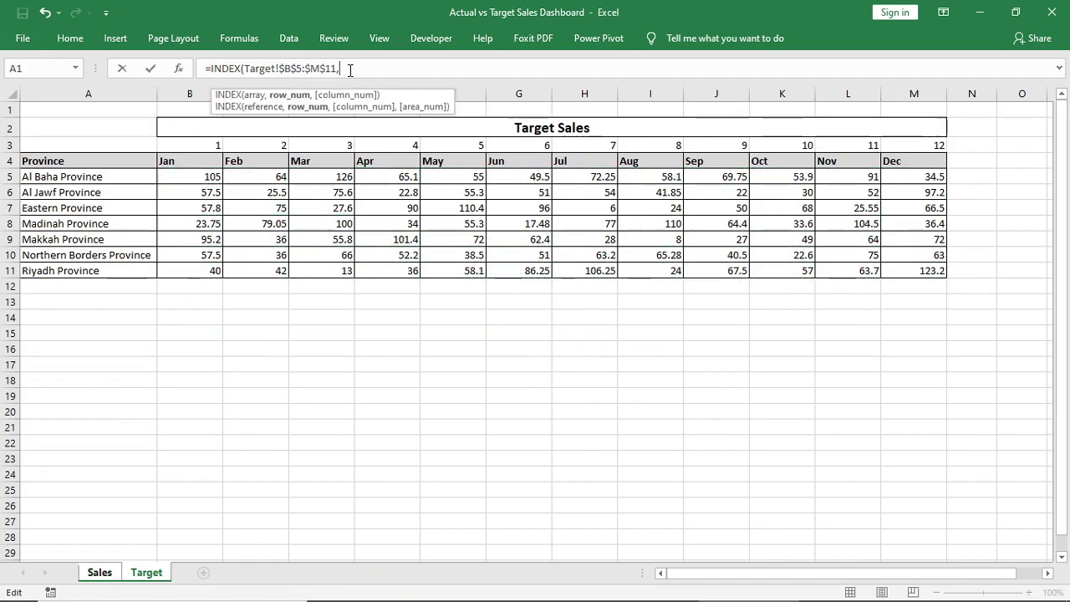
- Add MATCH(Sales!A17,Target!$A$5:$A$11,0) as the row argument to look up the province on the Target sheet
{"action": "type", "text": "match"}
{"action": "key", "text": "Tab"}
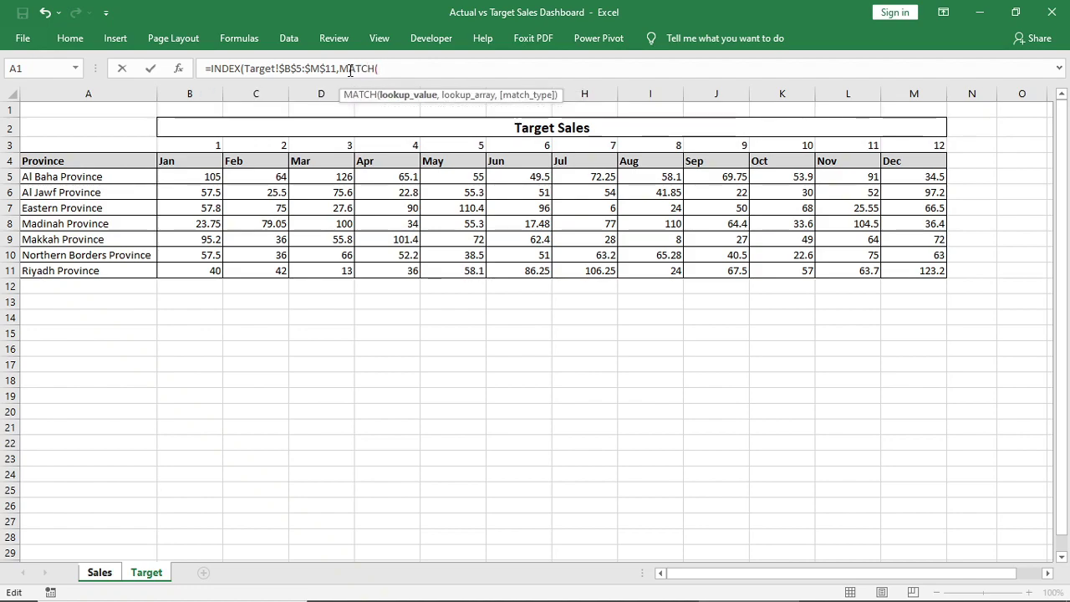
{"action": "left_click", "coordinate": [113, 572]}
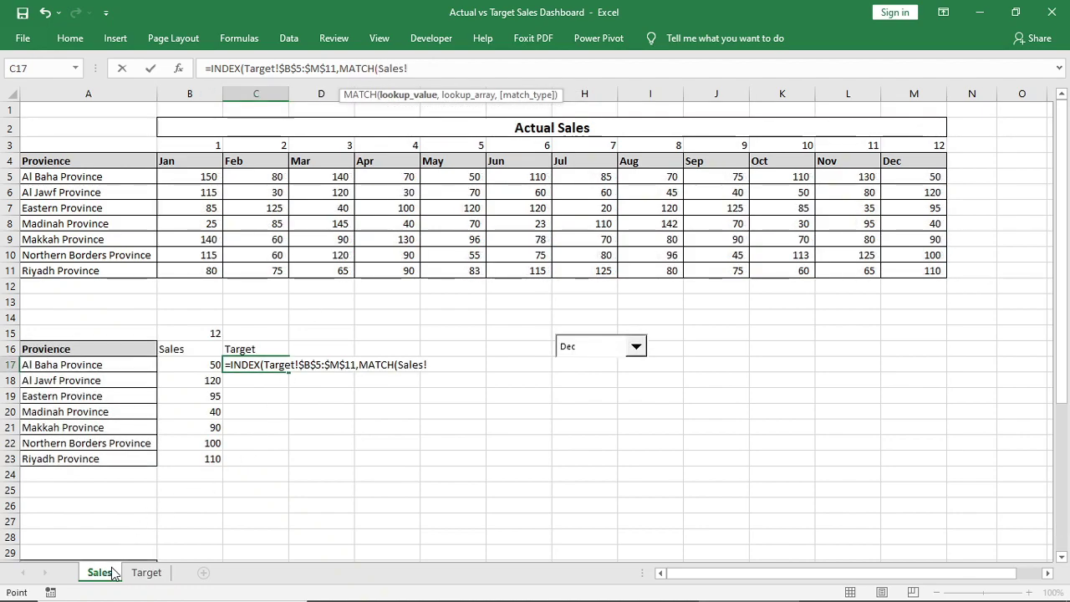
{"action": "left_click", "coordinate": [73, 365]}
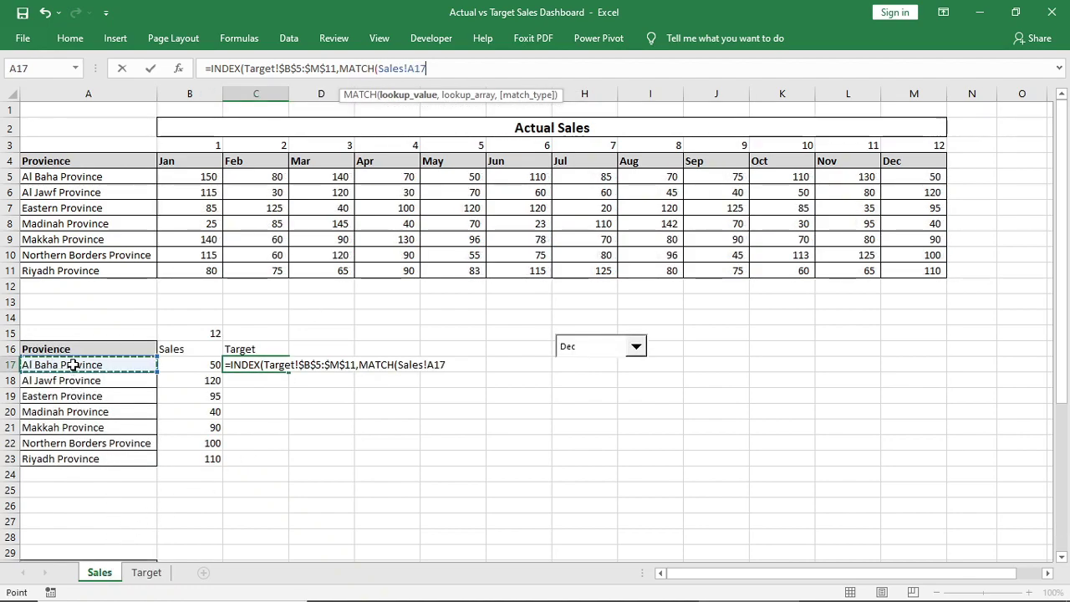
{"action": "type", "text": ","}
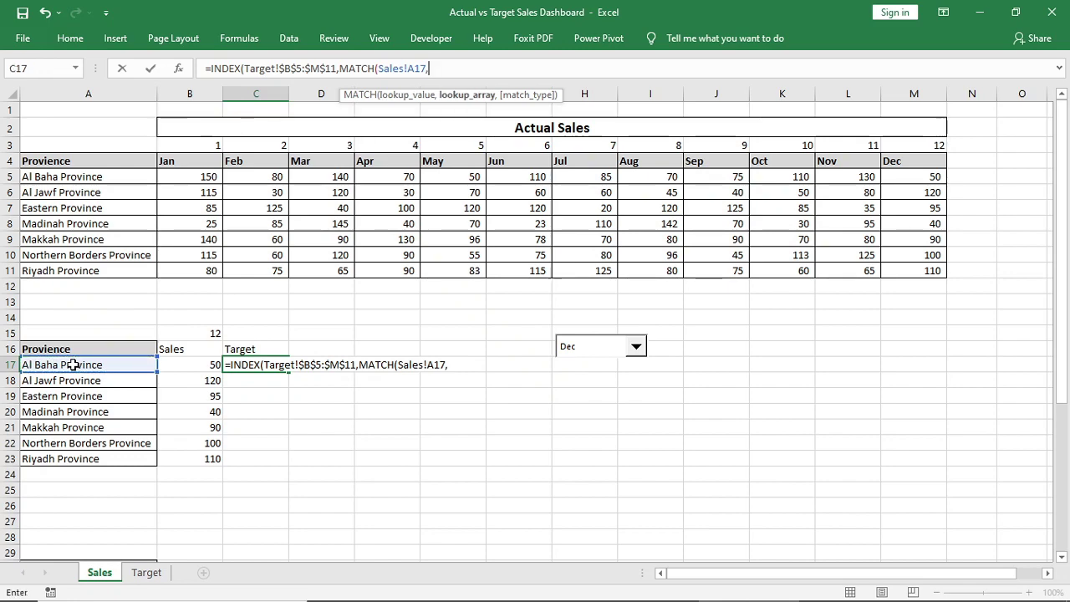
{"action": "left_click", "coordinate": [146, 573]}
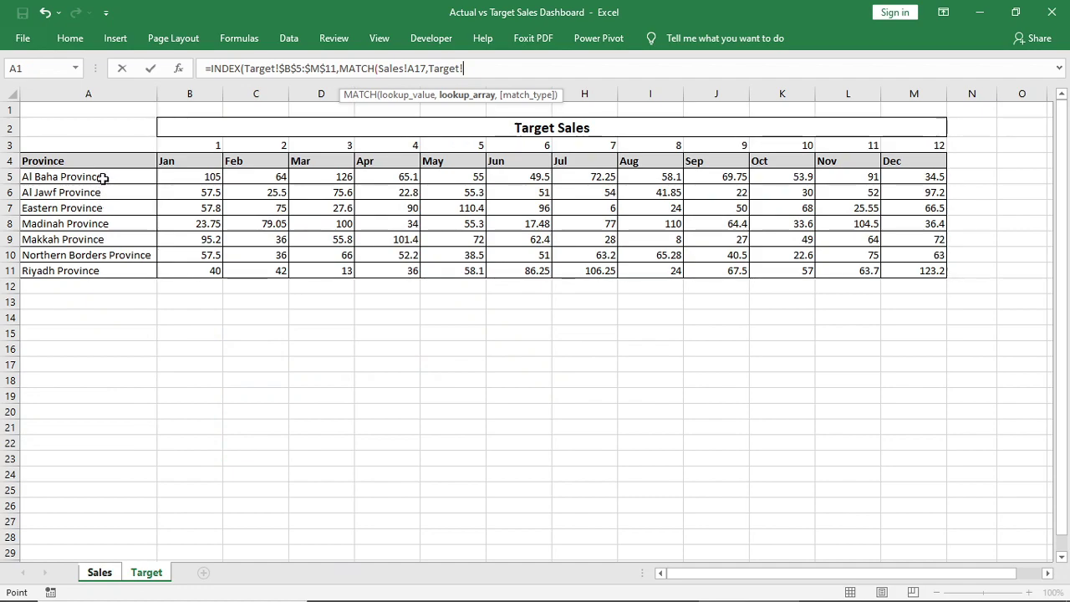
{"action": "left_click_drag", "start_coordinate": [105, 179], "coordinate": [105, 270]}
{"action": "key", "text": "F4"}
{"action": "left_click", "coordinate": [527, 69]}
{"action": "type", "text": ",0)"}
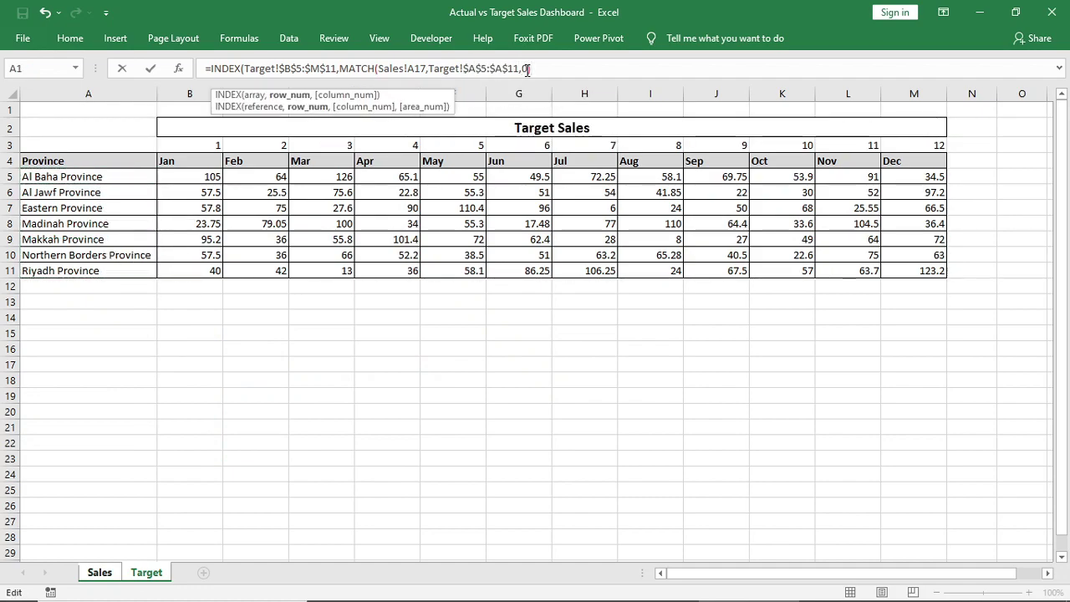
- Complete the C17 formula with MATCH(Sales!$B$15,Target!$B$3:$M$3,0) as the column argument
{"action": "type", "text": ","}
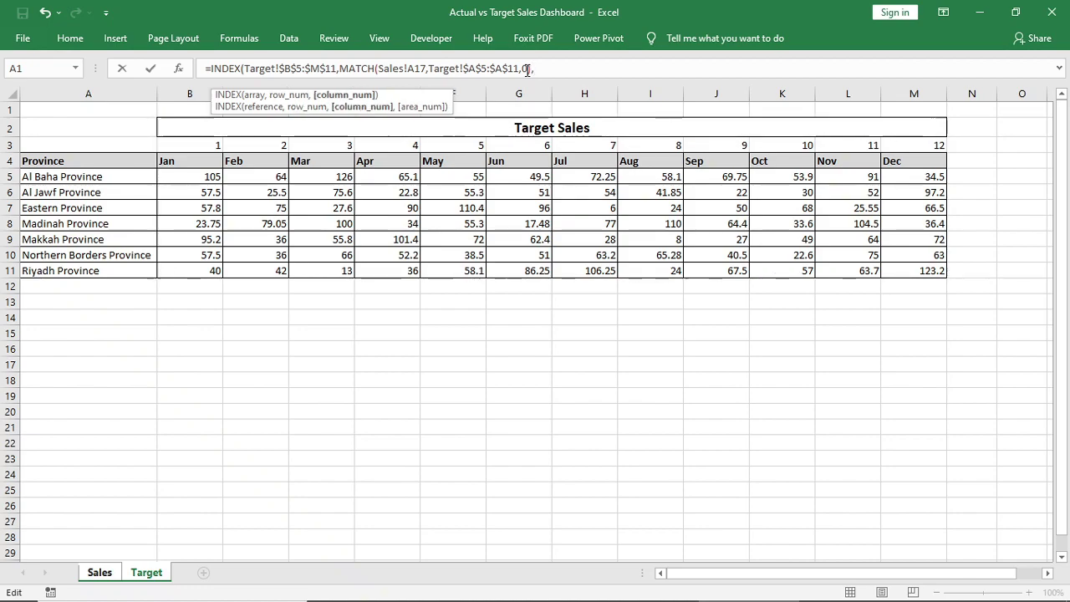
{"action": "type", "text": "match("}
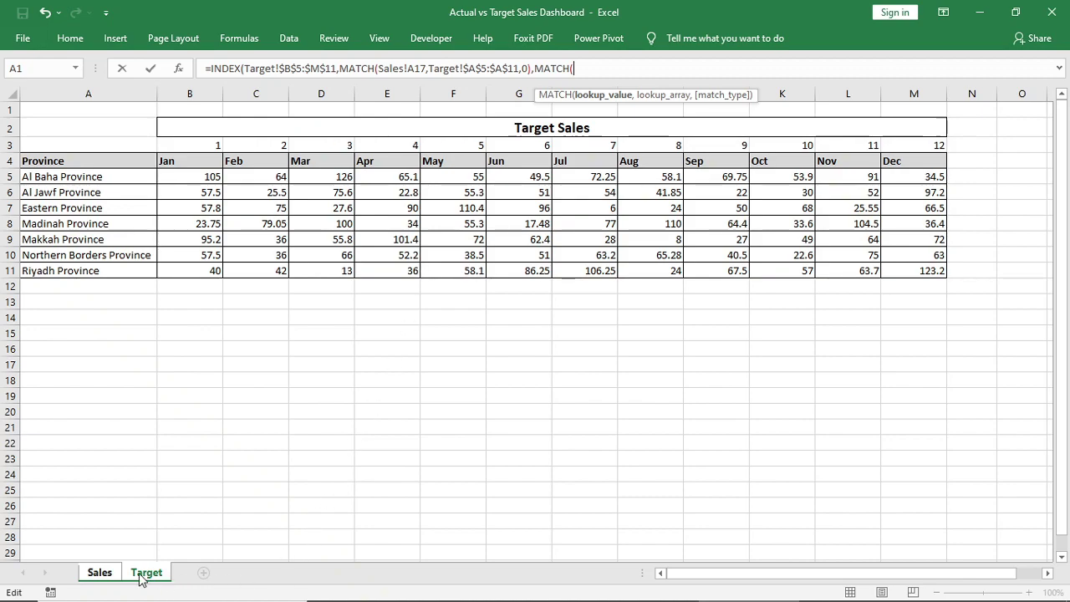
{"action": "left_click", "coordinate": [100, 573]}
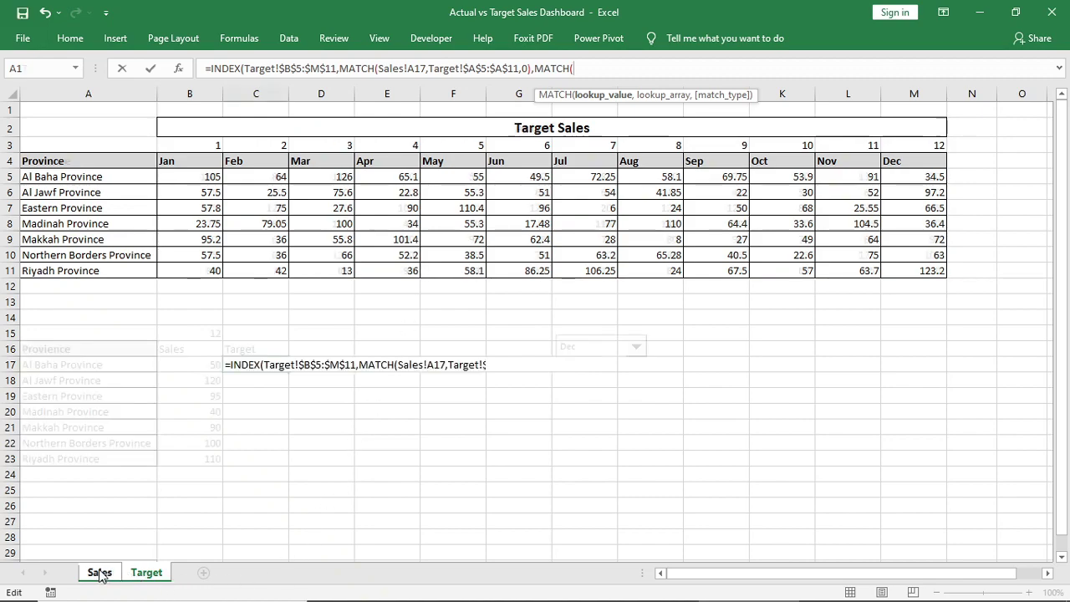
{"action": "left_click", "coordinate": [202, 333]}
{"action": "key", "text": "F4"}
{"action": "type", "text": ","}
{"action": "left_click", "coordinate": [146, 572]}
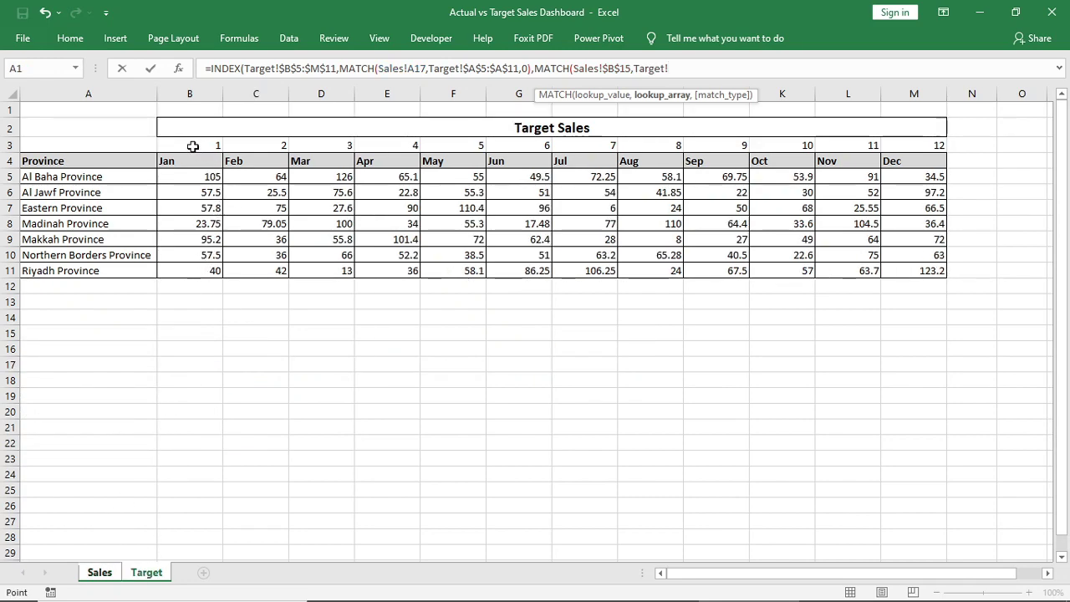
{"action": "left_click_drag", "start_coordinate": [192, 147], "coordinate": [914, 146]}
{"action": "left_click", "coordinate": [731, 70]}
{"action": "key", "text": "F4"}
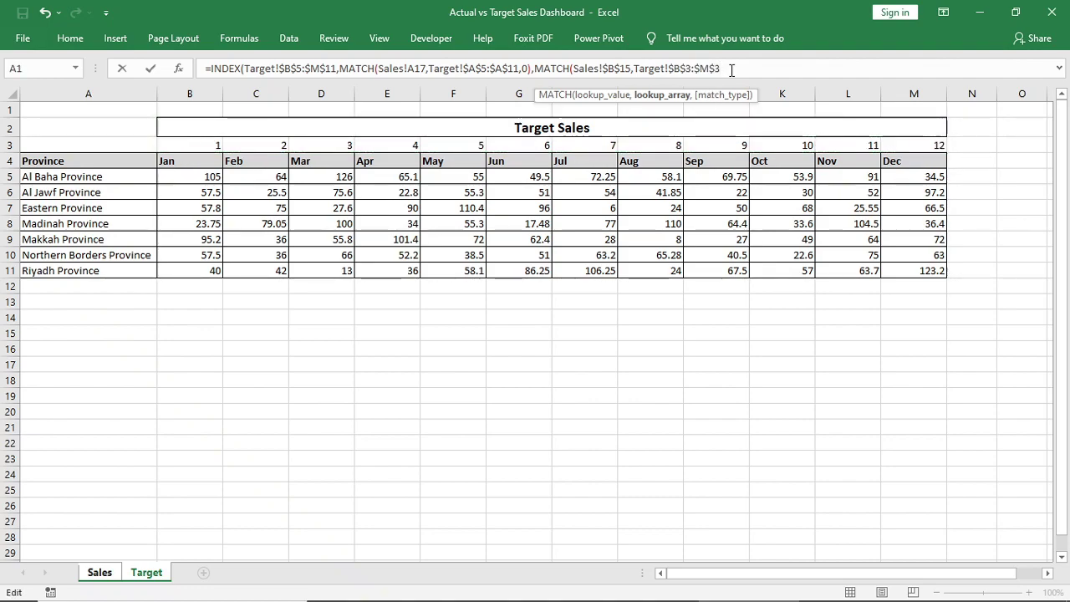
{"action": "type", "text": ","}
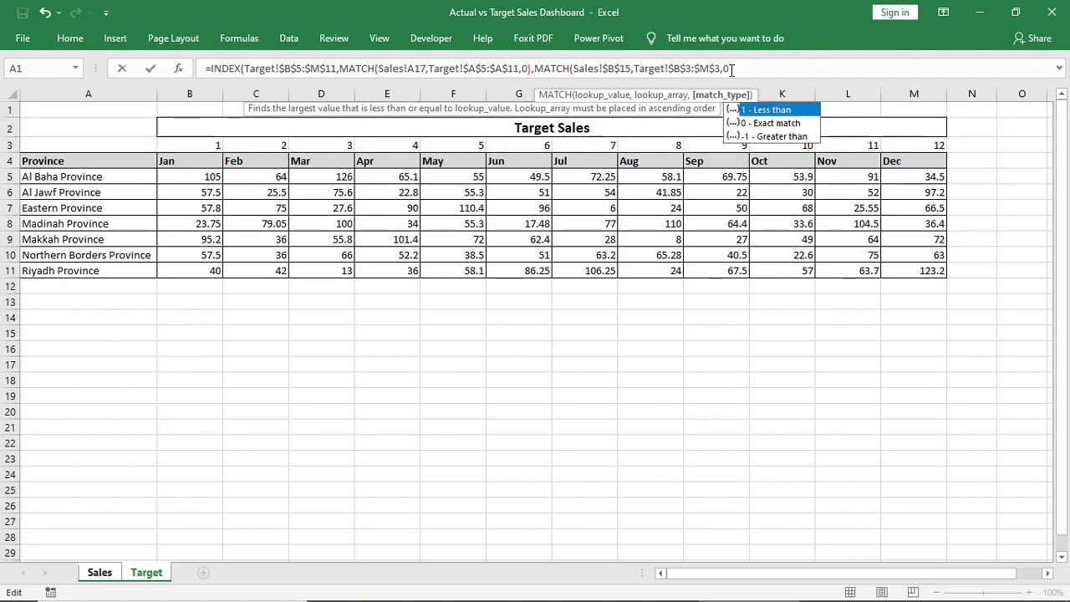
{"action": "type", "text": "0))"}
{"action": "key", "text": "ctrl+Return"}
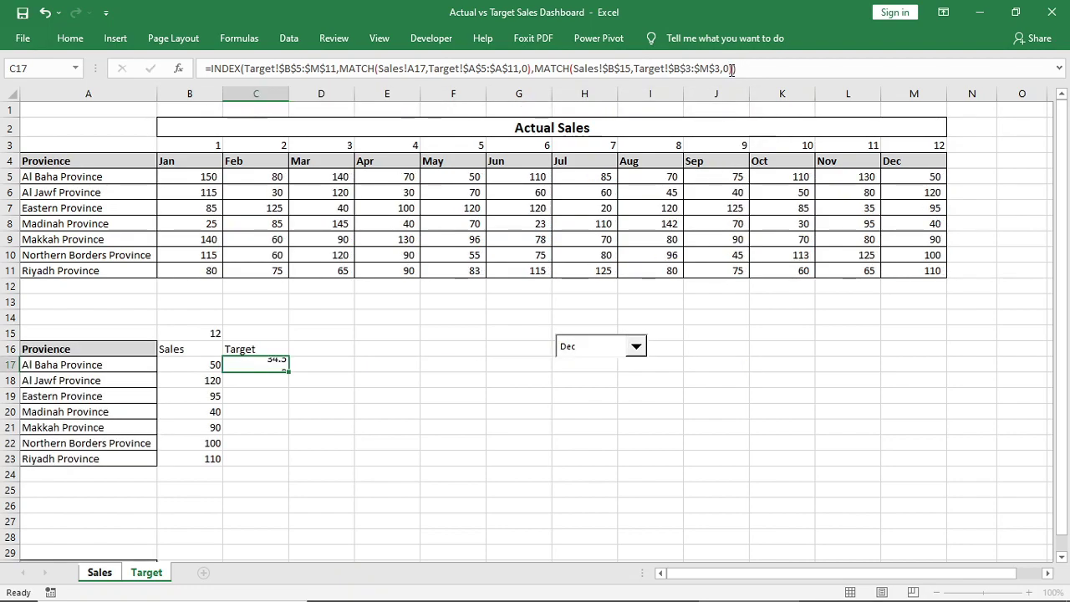
- Enter the heading "Target Achieved %" in D16 and autofit the width of column D
{"action": "left_click", "coordinate": [329, 348]}
{"action": "type", "text": "Target Achieved %"}
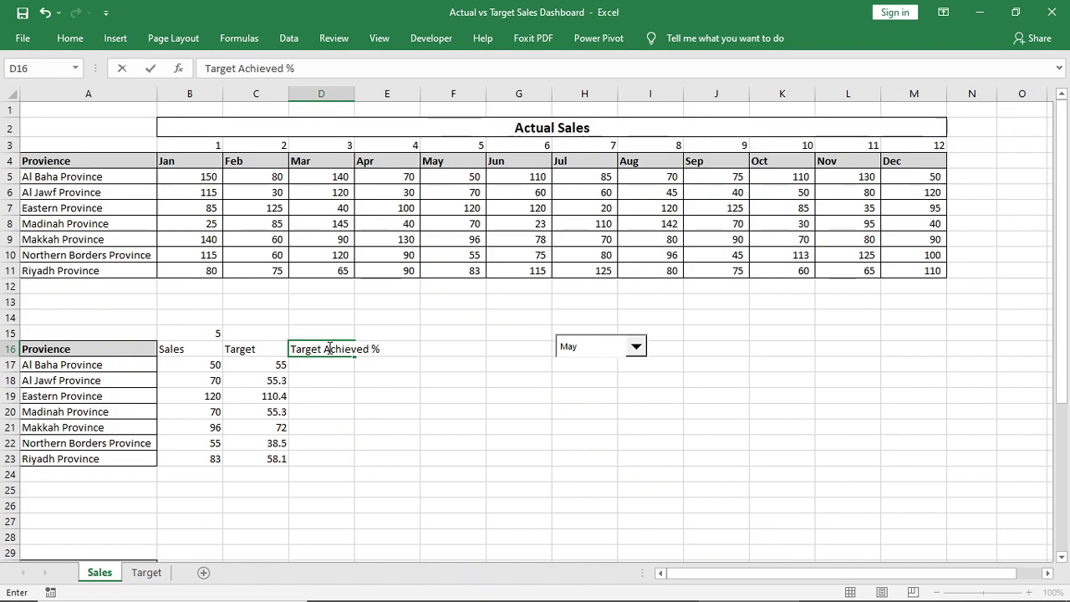
{"action": "key", "text": "Return"}
{"action": "key", "text": "alt+h"}
{"action": "key", "text": "o"}
{"action": "key", "text": "i"}
- Format D17:D23 as percentages and fill the range with the formula =C17/B17, starting in D17
{"action": "left_click_drag", "start_coordinate": [334, 364], "coordinate": [334, 458]}
{"action": "left_click", "coordinate": [70, 38]}
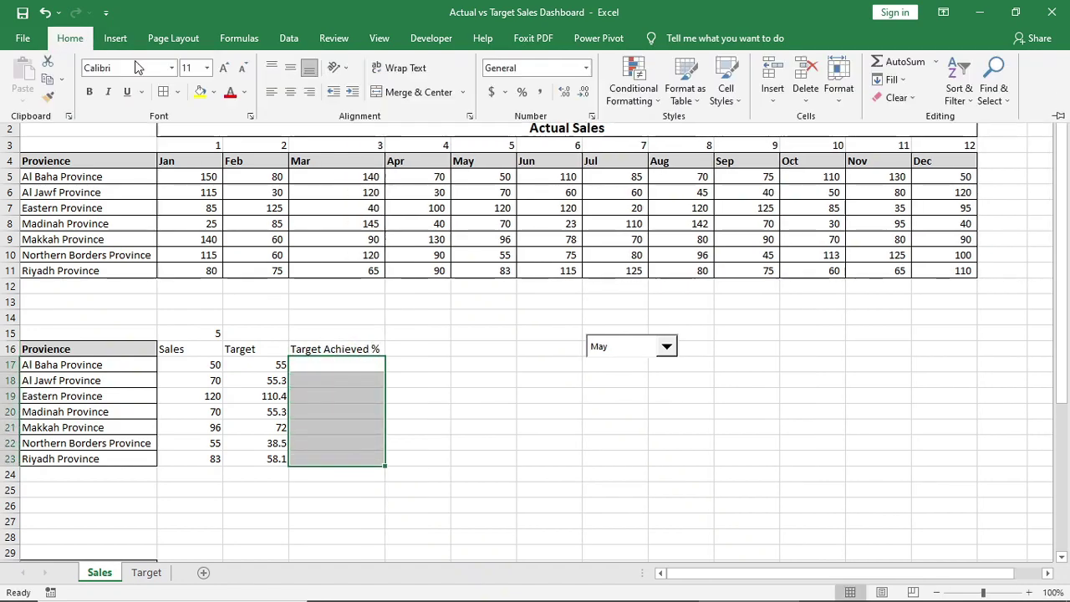
{"action": "left_click", "coordinate": [358, 363]}
{"action": "left_click", "coordinate": [358, 363]}
{"action": "type", "text": "="}
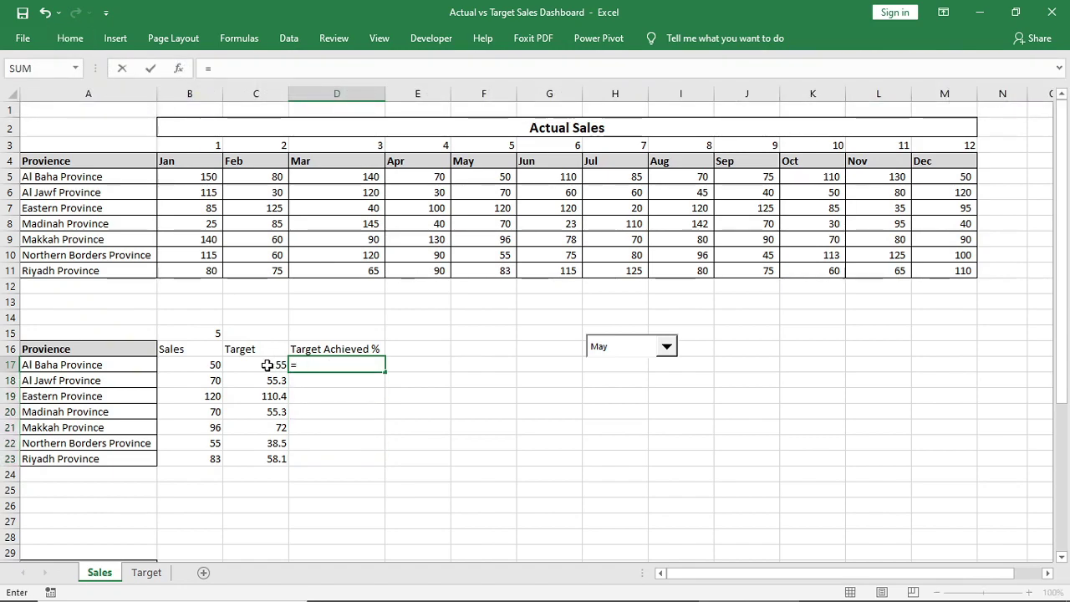
{"action": "left_click", "coordinate": [266, 364]}
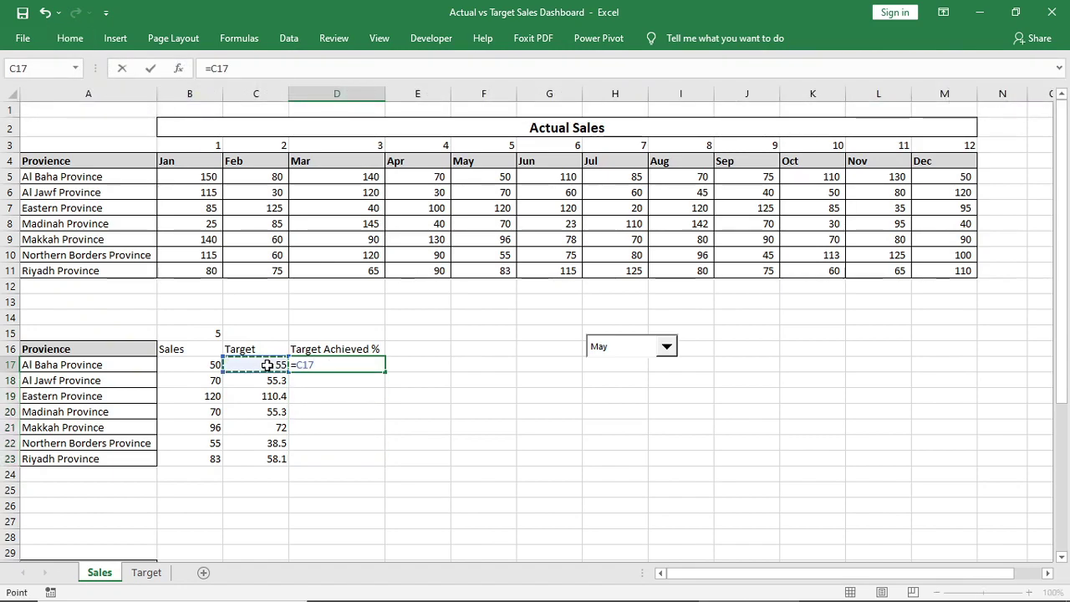
{"action": "type", "text": "/"}
{"action": "left_click", "coordinate": [205, 365]}
{"action": "key", "text": "ctrl+Return"}
{"action": "key", "text": "Return"}
{"action": "left_click", "coordinate": [337, 365]}
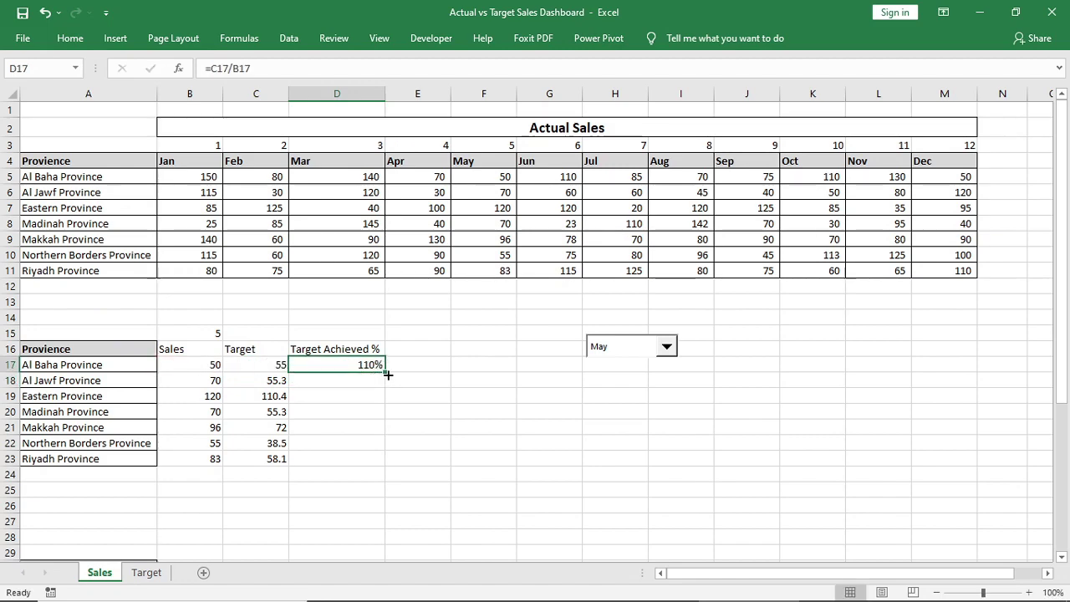
{"action": "left_click_drag", "start_coordinate": [388, 375], "coordinate": [383, 462]}
{"action": "left_click", "coordinate": [427, 430]}
- Add a "Rest" heading in F16 and fill F17:F23 with the formula =100%-D17
{"action": "left_click", "coordinate": [471, 348]}
{"action": "type", "text": "Rest"}
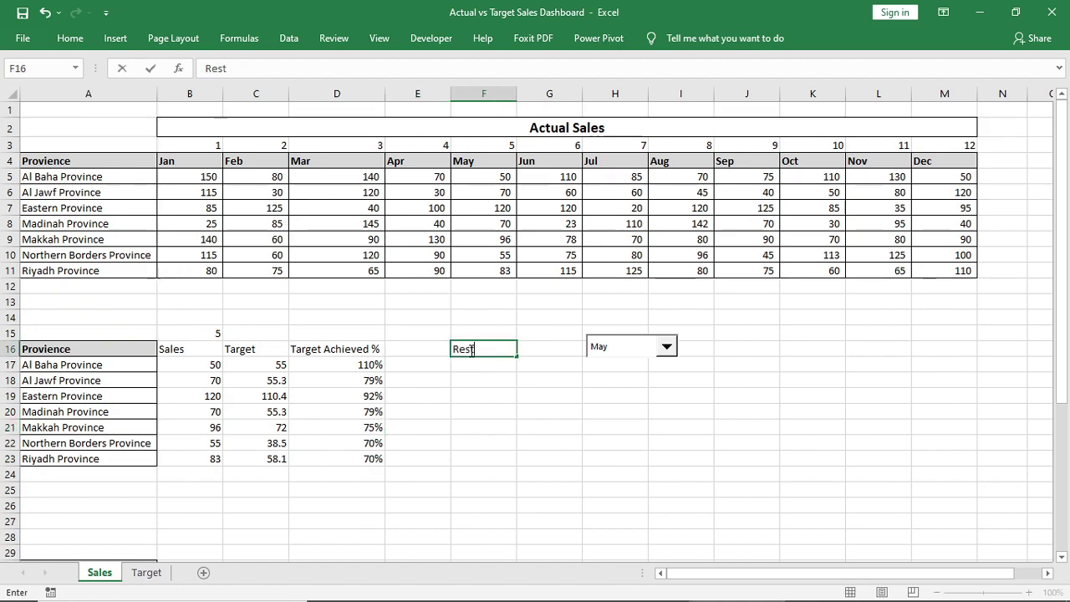
{"action": "left_click", "coordinate": [475, 365]}
{"action": "type", "text": "=100%-"}
{"action": "left_click", "coordinate": [353, 365]}
{"action": "key", "text": "Return"}
{"action": "left_click", "coordinate": [512, 368]}
{"action": "left_click_drag", "start_coordinate": [516, 372], "coordinate": [515, 462]}
{"action": "left_click", "coordinate": [669, 427]}
- Switch the month drop-down to Jul and back to May to check that the calculated columns update
{"action": "left_click", "coordinate": [666, 346]}
{"action": "left_click", "coordinate": [612, 384]}
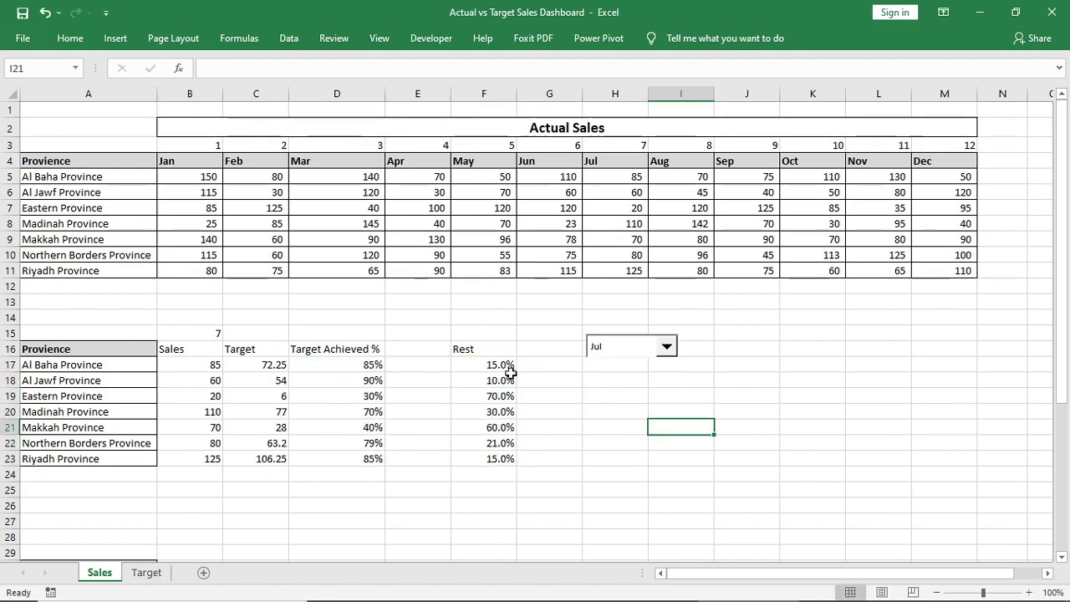
{"action": "left_click", "coordinate": [666, 346]}
{"action": "left_click", "coordinate": [598, 364]}
{"action": "left_click", "coordinate": [669, 456]}
- Enter the heading "Actural Rest" in E16, between the Target Achieved % and Rest columns
{"action": "left_click", "coordinate": [419, 352]}
{"action": "type", "text": "Actural"}
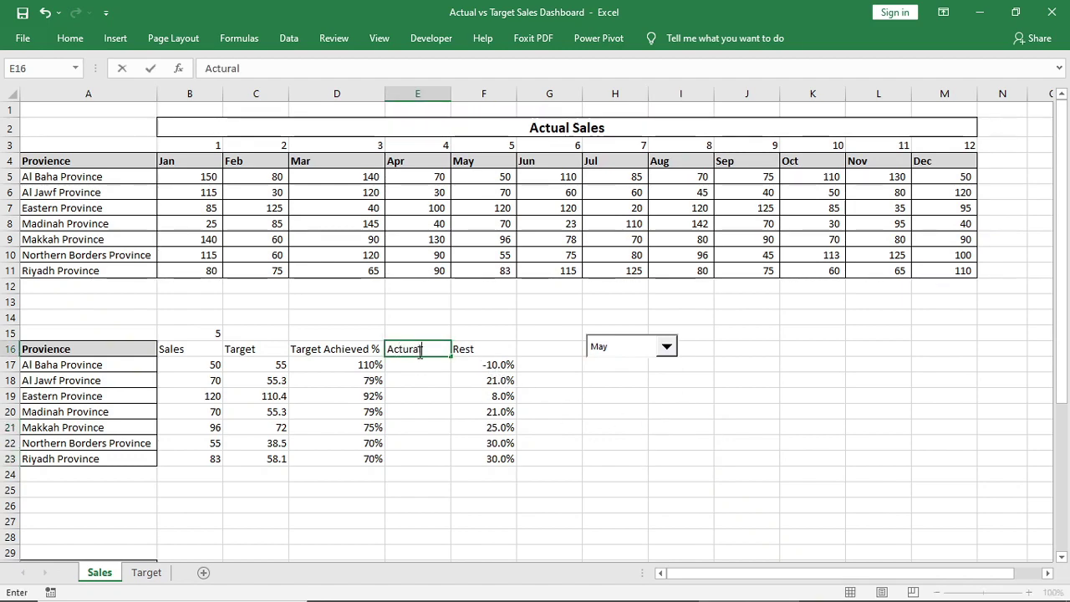
{"action": "type", "text": " Rest"}
{"action": "key", "text": "Return"}
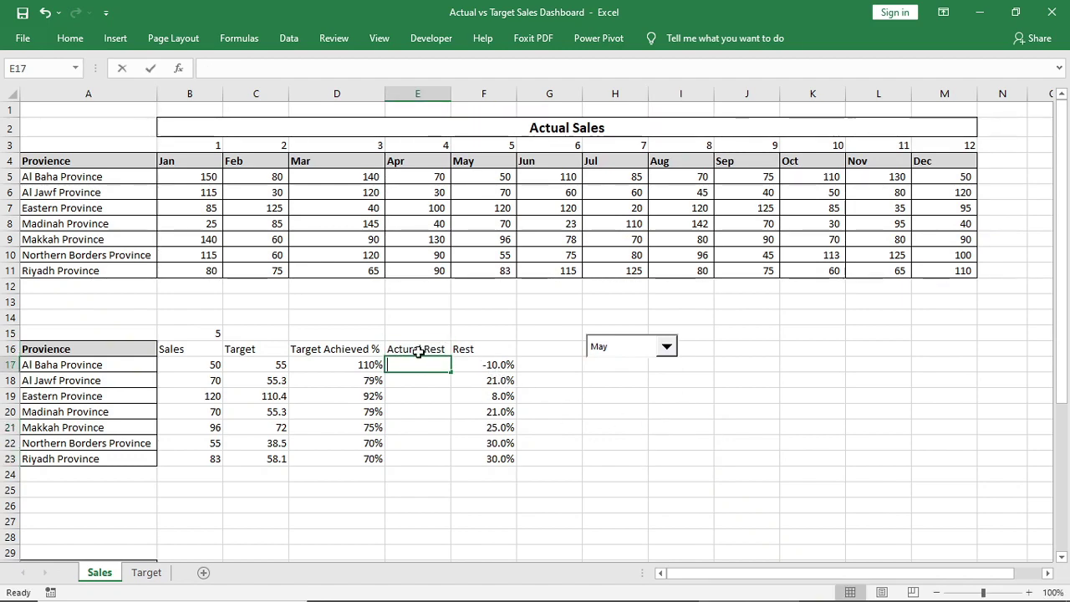
- Enter the formula =IF(F17<0%,0,F17) in E17 so that negative rest values are replaced with zero
{"action": "type", "text": "=if"}
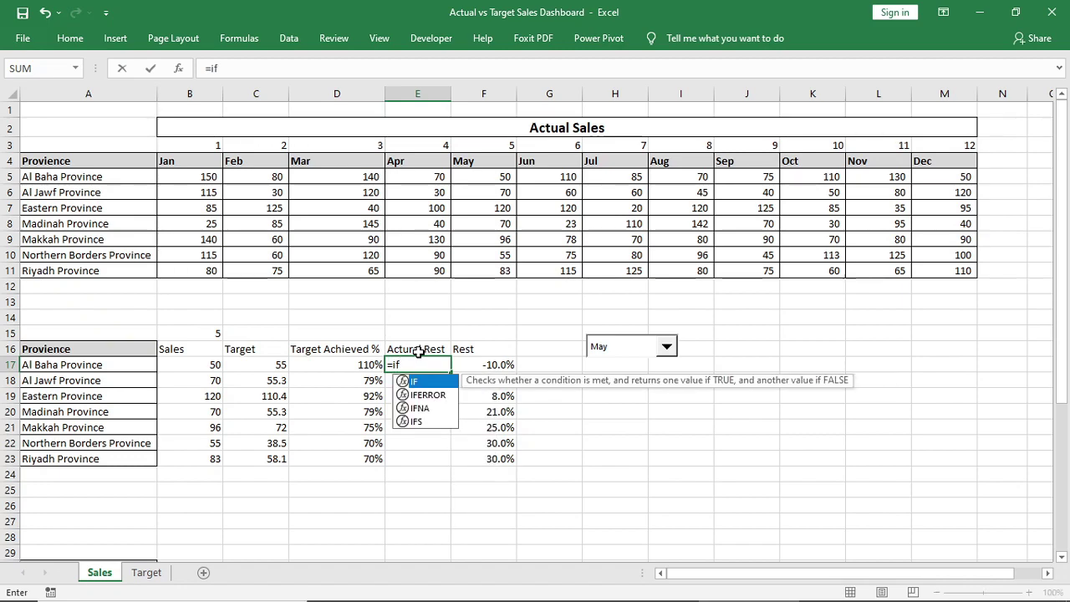
{"action": "key", "text": "Tab"}
{"action": "left_click", "coordinate": [490, 363]}
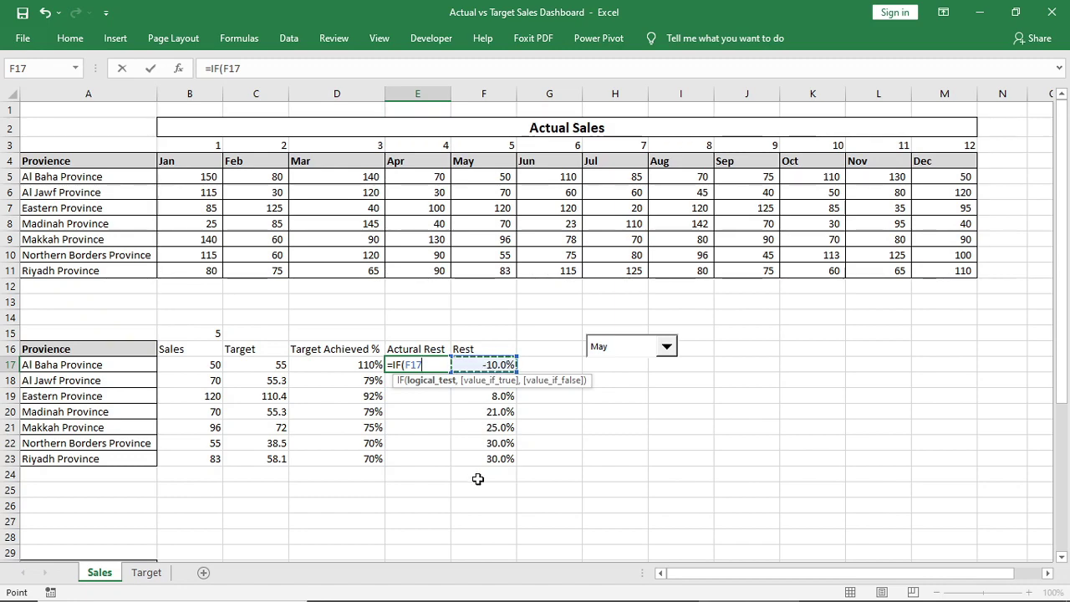
{"action": "type", "text": "<0"}
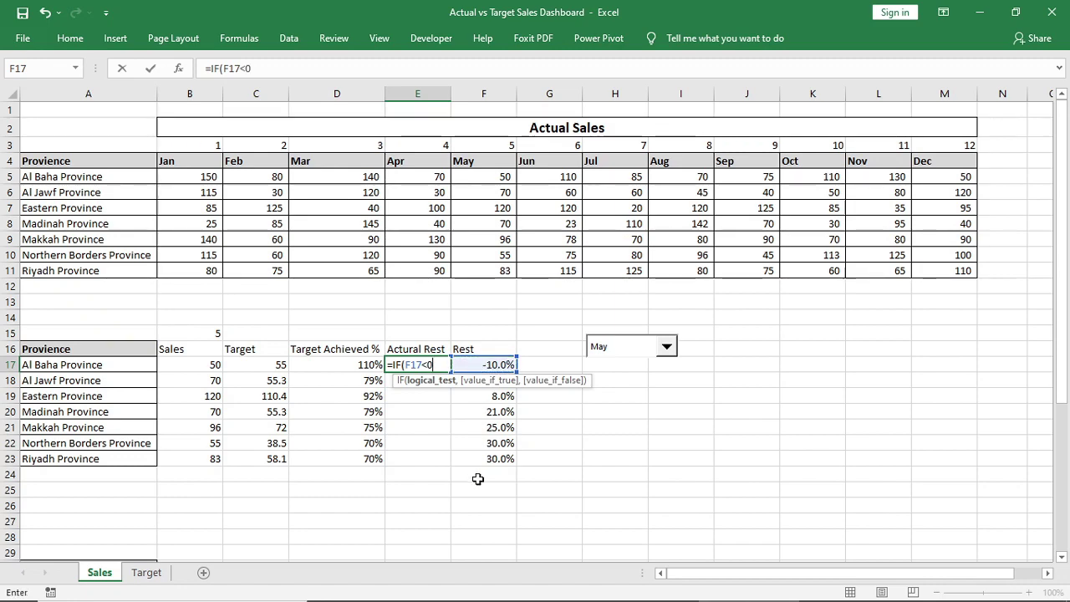
{"action": "type", "text": "%,0,"}
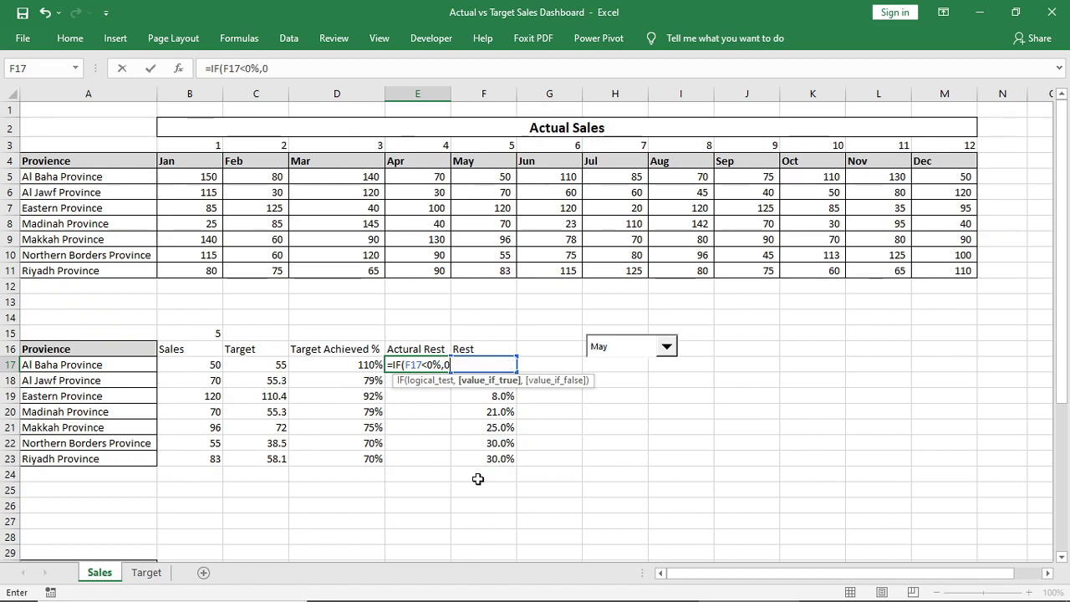
{"action": "left_click", "coordinate": [546, 365]}
{"action": "key", "text": "Left"}
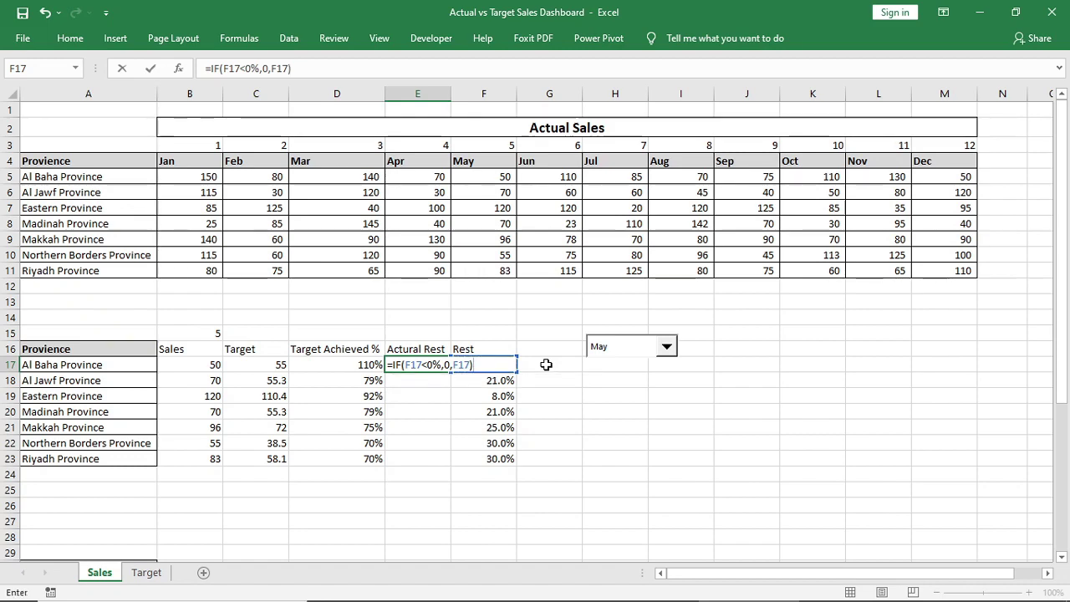
{"action": "key", "text": "Return"}
- Format E17:E23 as percentages and fill the IF formula from E17 down to E23
{"action": "left_click_drag", "start_coordinate": [422, 366], "coordinate": [427, 459]}
{"action": "left_click", "coordinate": [75, 41]}
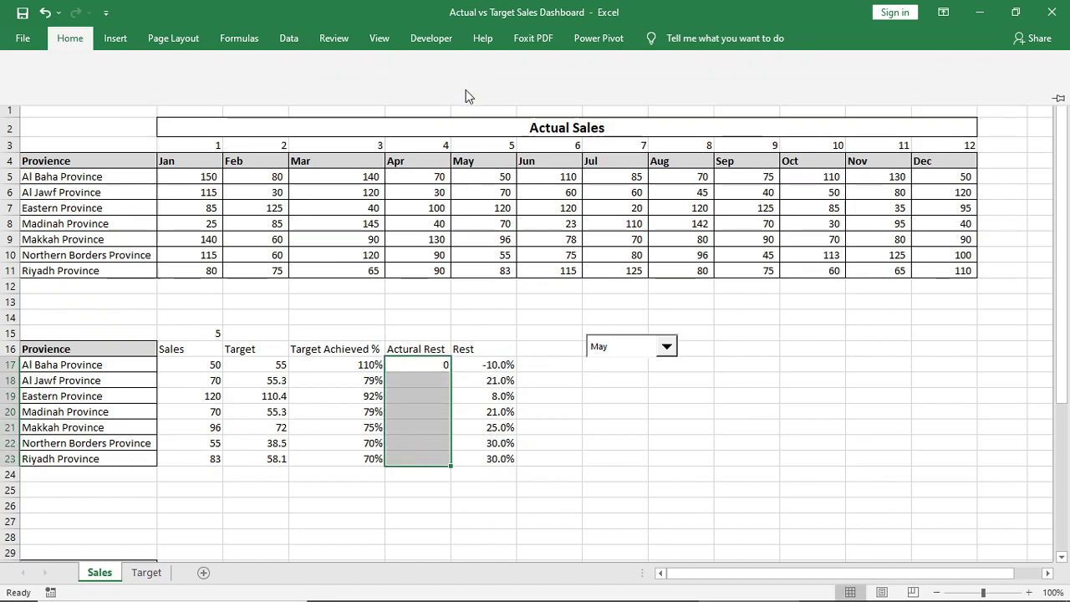
{"action": "left_click", "coordinate": [521, 91]}
{"action": "left_click", "coordinate": [438, 368]}
{"action": "left_click_drag", "start_coordinate": [451, 372], "coordinate": [443, 462]}
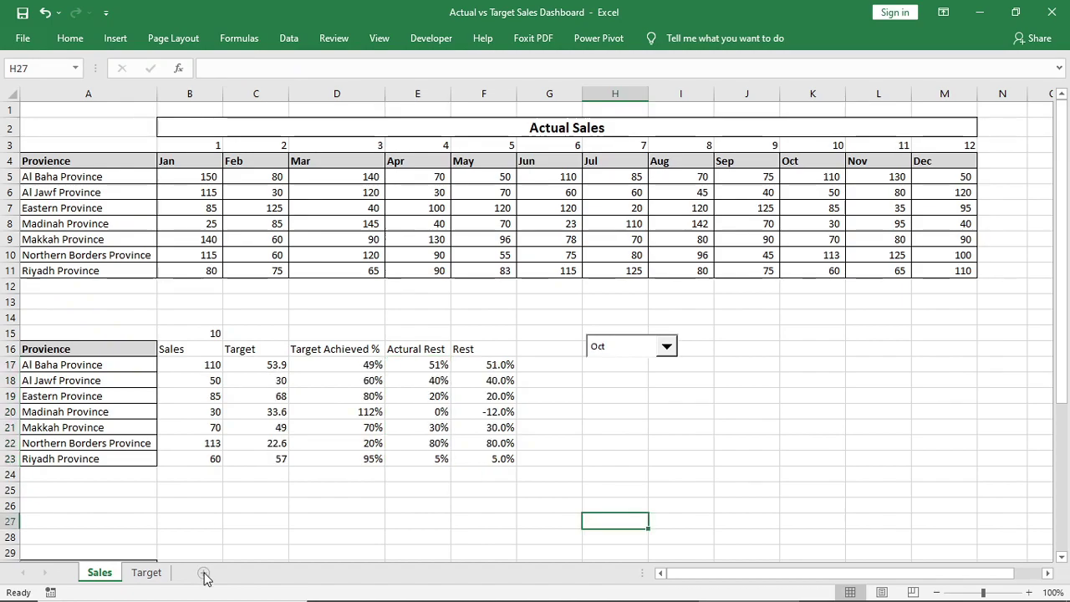
- Add a new worksheet named Dashboard and move it to the end of the sheet order
{"action": "left_click", "coordinate": [204, 576]}
{"action": "right_click", "coordinate": [159, 572]}
{"action": "left_click", "coordinate": [209, 425]}
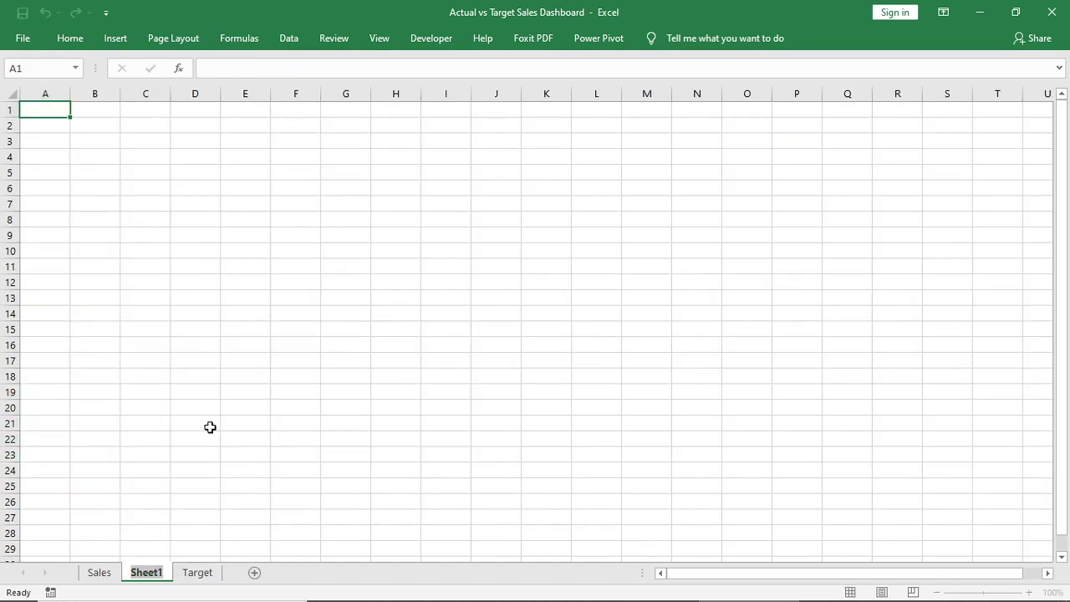
{"action": "type", "text": "Dashboard"}
{"action": "key", "text": "Return"}
{"action": "left_click_drag", "start_coordinate": [151, 575], "coordinate": [280, 551]}
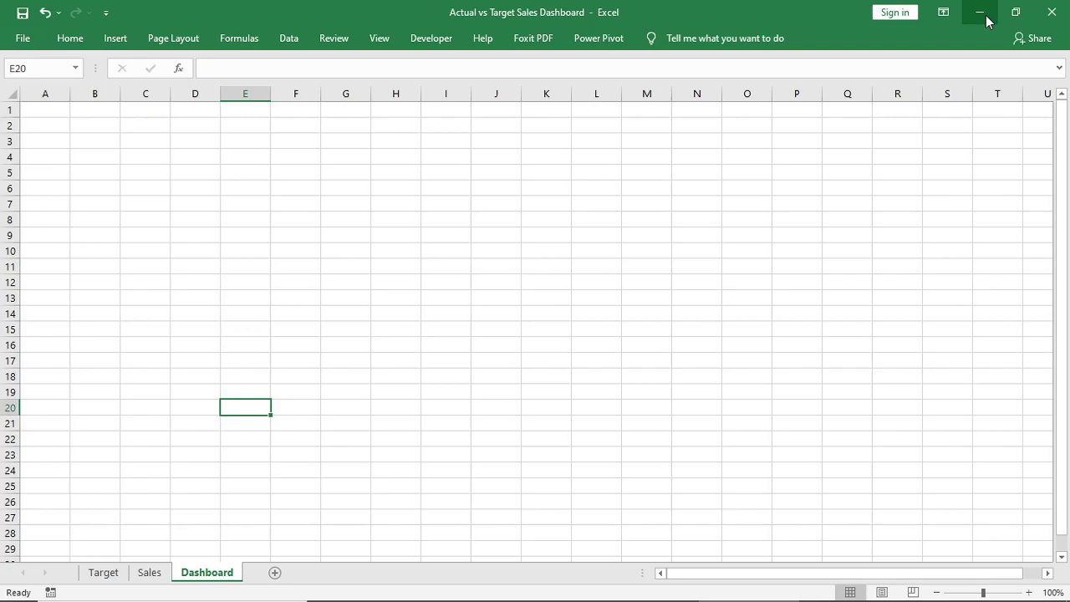
- Switch to the PowerPoint presentation that holds the Saudi Arabia province map
{"action": "left_click", "coordinate": [981, 13]}
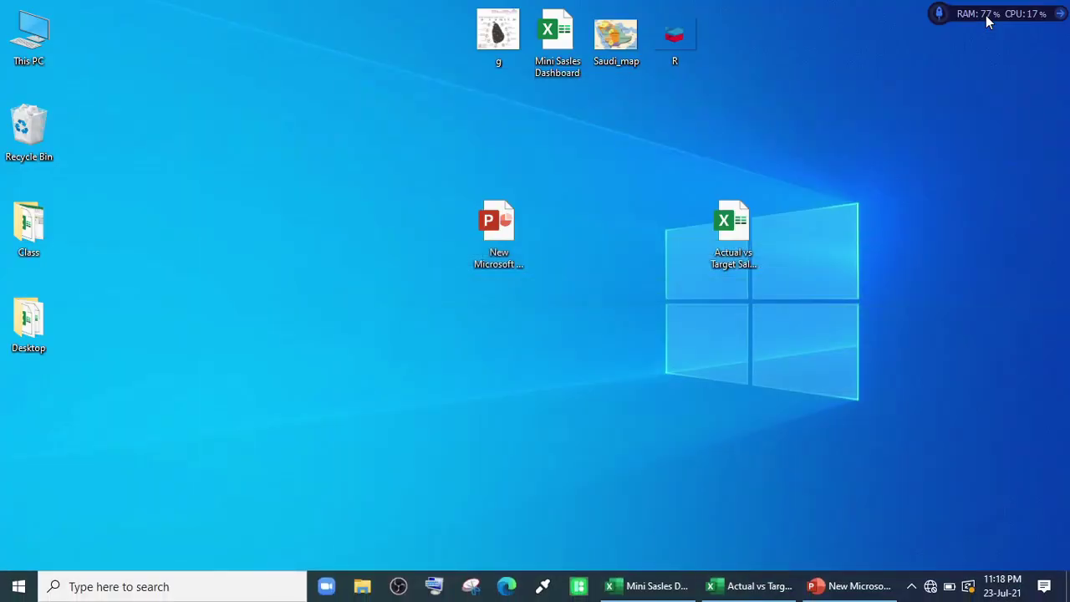
{"action": "left_click", "coordinate": [823, 588]}
{"action": "left_click_drag", "start_coordinate": [677, 338], "coordinate": [711, 346]}
{"action": "left_click_drag", "start_coordinate": [516, 346], "coordinate": [584, 288]}
{"action": "key", "text": "ctrl+z"}
{"action": "key", "text": "ctrl+z"}
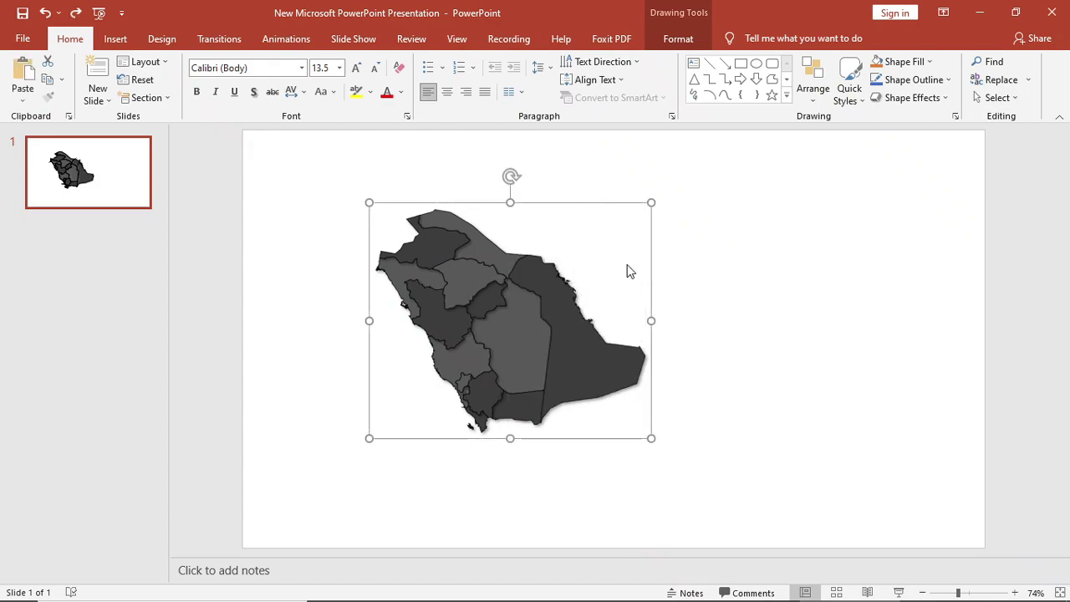
- Copy the grouped province map into the Excel workbook's Dashboard sheet and place it with its upper edge at row 5, starting in column B
{"action": "left_click", "coordinate": [719, 589]}
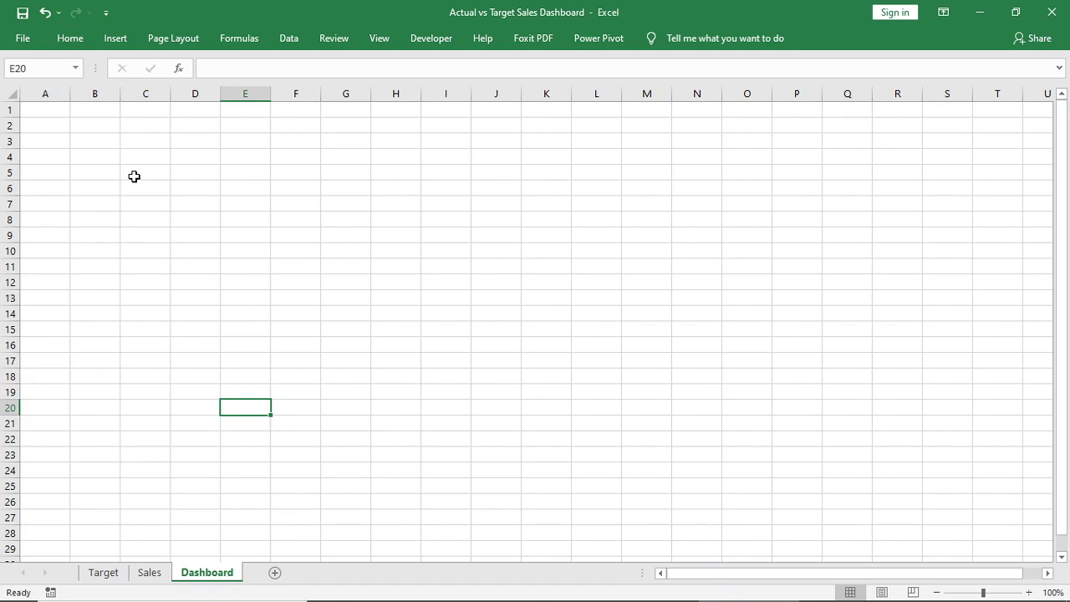
{"action": "key", "text": "ctrl+v"}
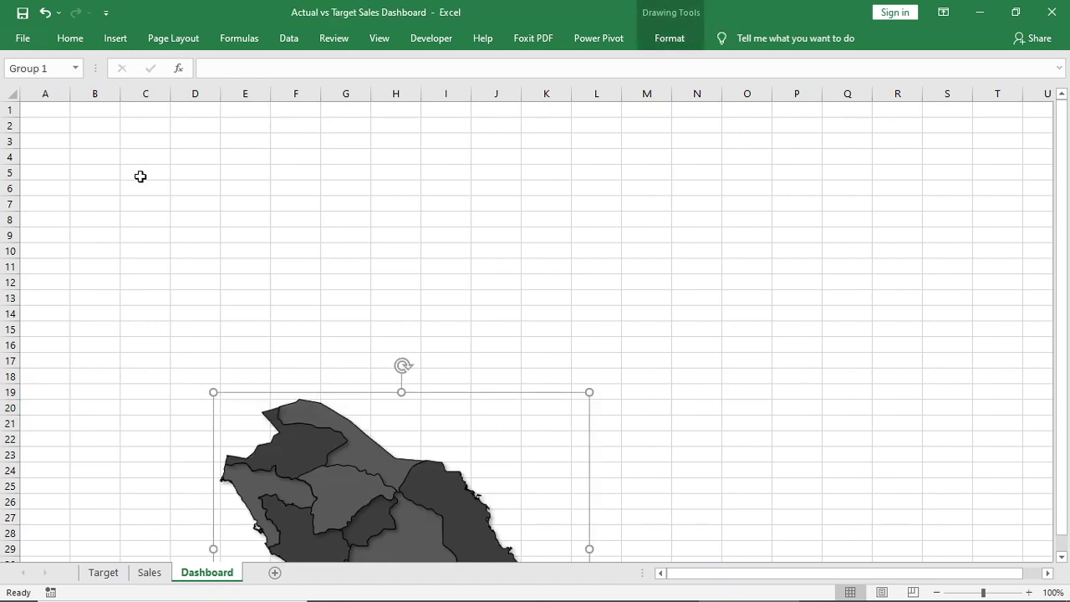
{"action": "left_click_drag", "start_coordinate": [352, 394], "coordinate": [226, 175]}
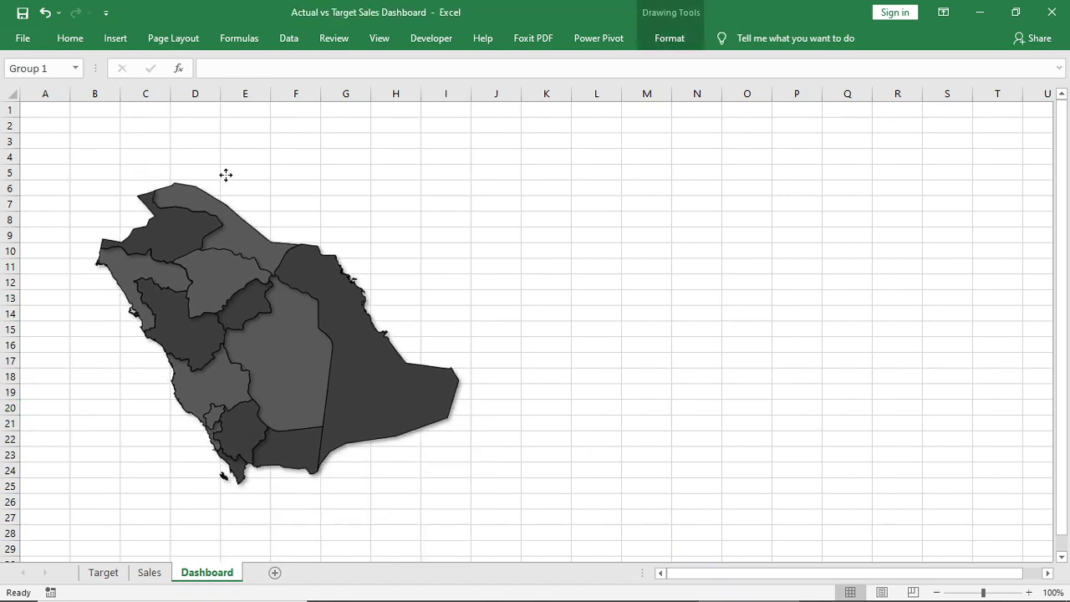
- Hide the gridlines on the Dashboard sheet and nudge the map slightly up and to the right
{"action": "left_click", "coordinate": [381, 38]}
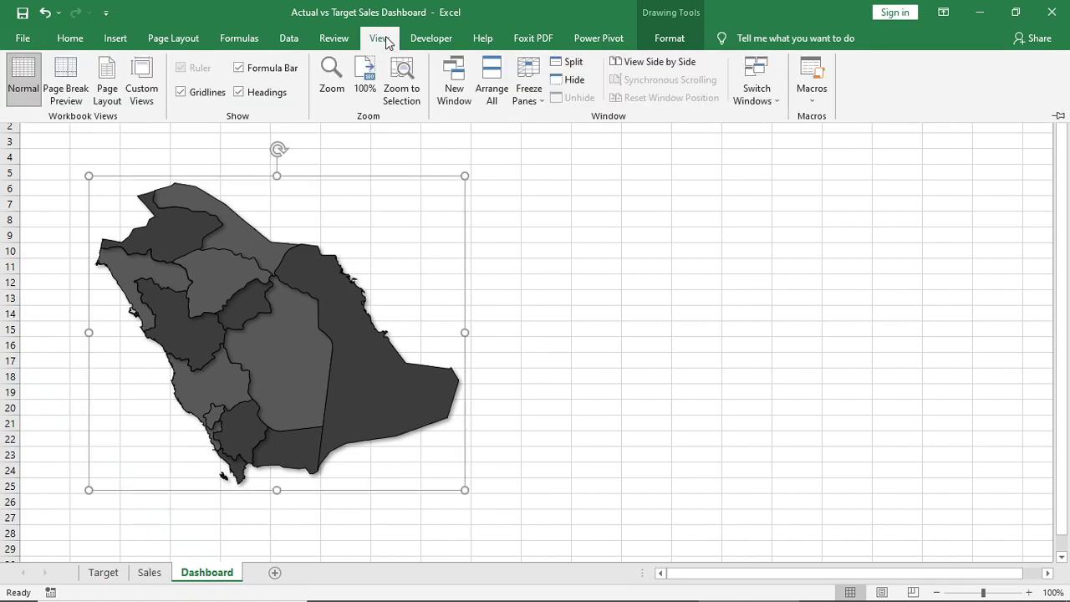
{"action": "left_click", "coordinate": [212, 95]}
{"action": "left_click", "coordinate": [473, 262]}
{"action": "mouse_move", "coordinate": [459, 263]}
{"action": "left_mouse_down"}
{"action": "mouse_move", "coordinate": [474, 269]}
{"action": "mouse_move", "coordinate": [469, 249]}
{"action": "left_mouse_up"}
{"action": "left_click", "coordinate": [596, 282]}
- Insert an empty doughnut chart on the Sales sheet and move it over the right part of the Actual Sales table
{"action": "left_click", "coordinate": [142, 575]}
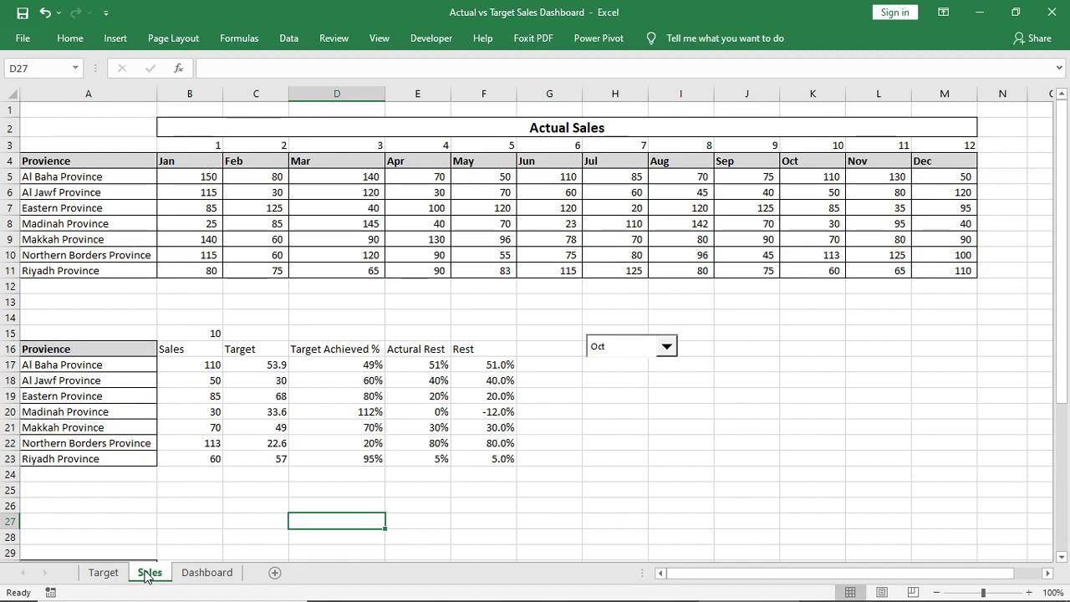
{"action": "left_click", "coordinate": [114, 39]}
{"action": "left_click", "coordinate": [428, 97]}
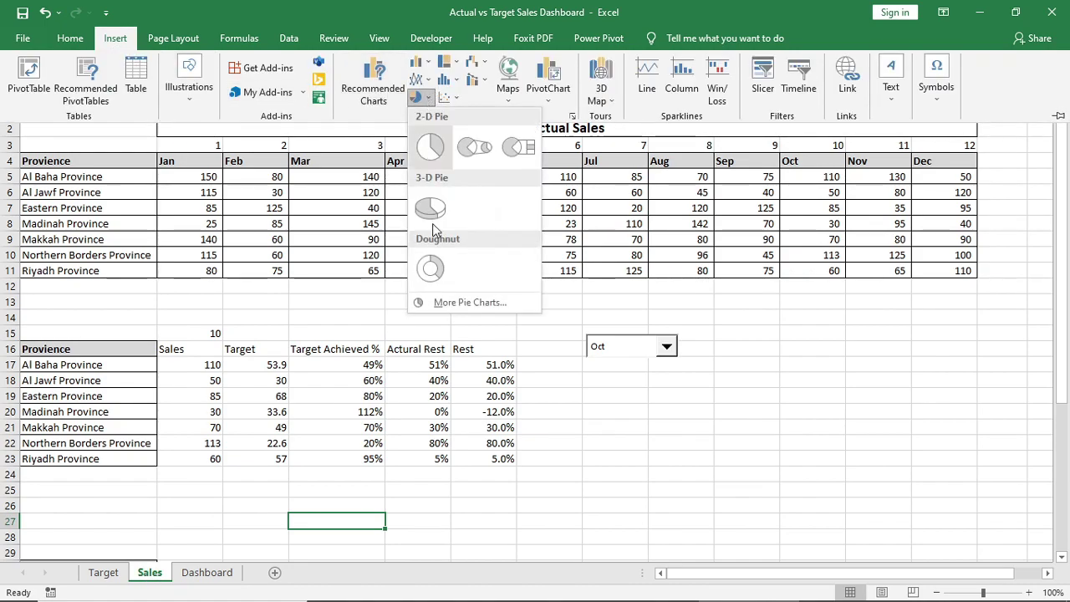
{"action": "left_click", "coordinate": [430, 270]}
{"action": "left_click_drag", "start_coordinate": [483, 232], "coordinate": [644, 128]}
- Add a series to the doughnut chart named from Sales!$A$17 with values from Sales!$D$17:$E$17
{"action": "right_click", "coordinate": [668, 224]}
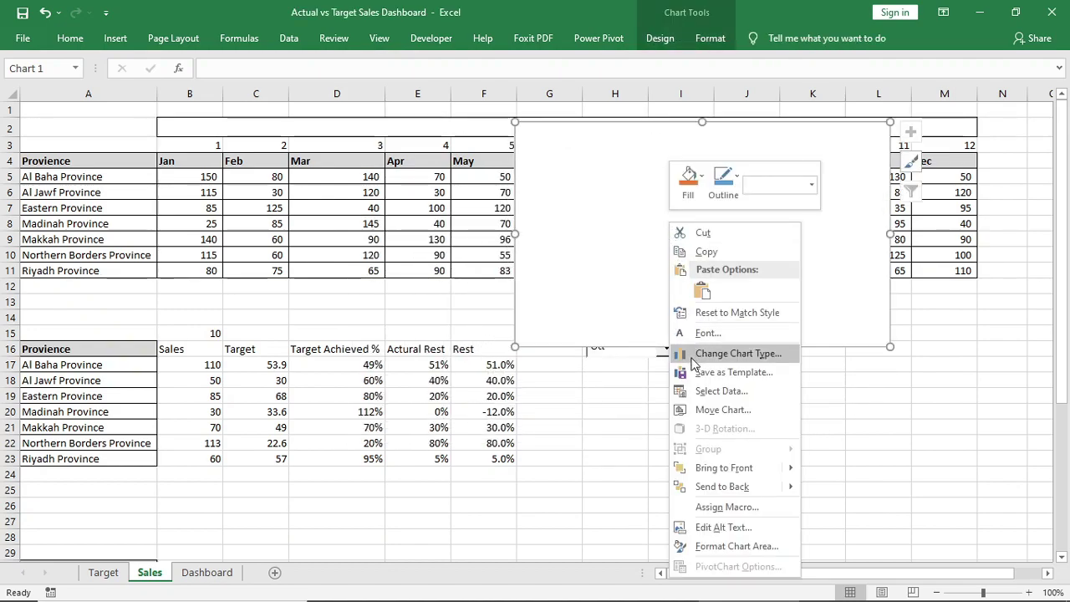
{"action": "left_click", "coordinate": [698, 393]}
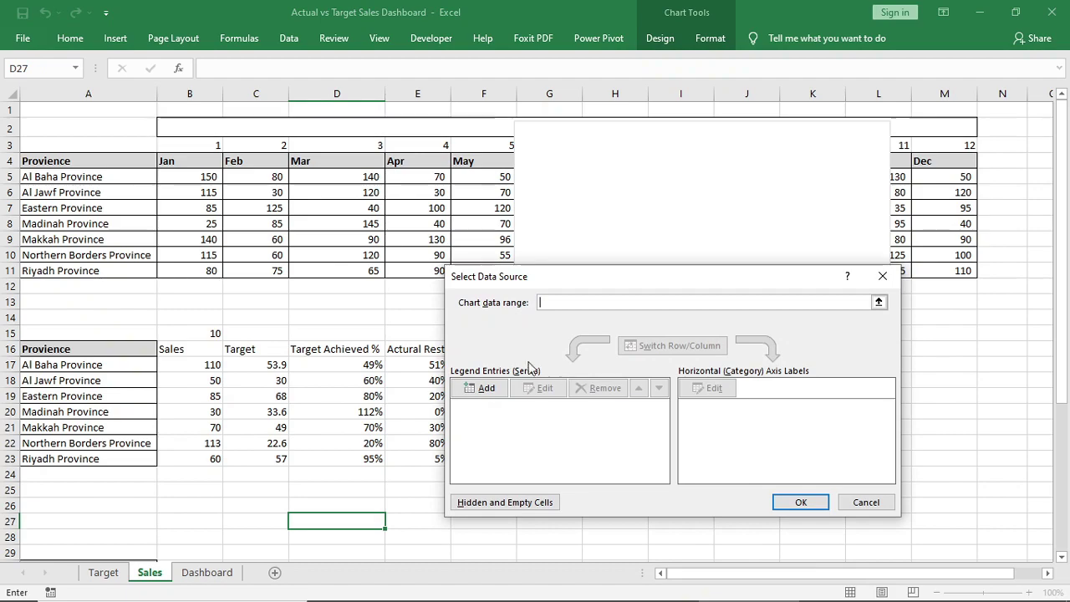
{"action": "left_click", "coordinate": [478, 384]}
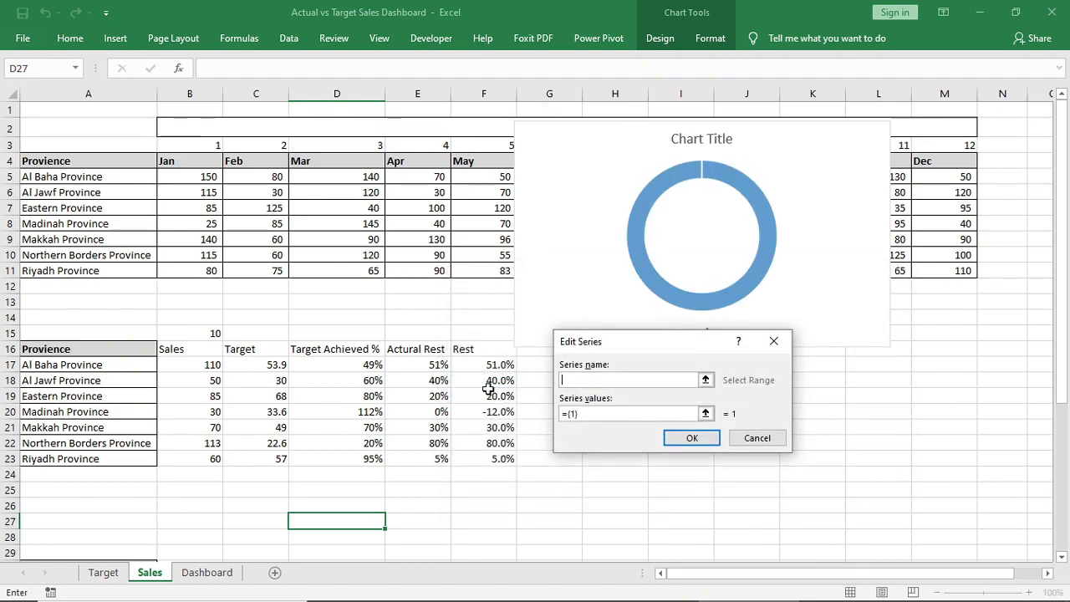
{"action": "left_click", "coordinate": [119, 364]}
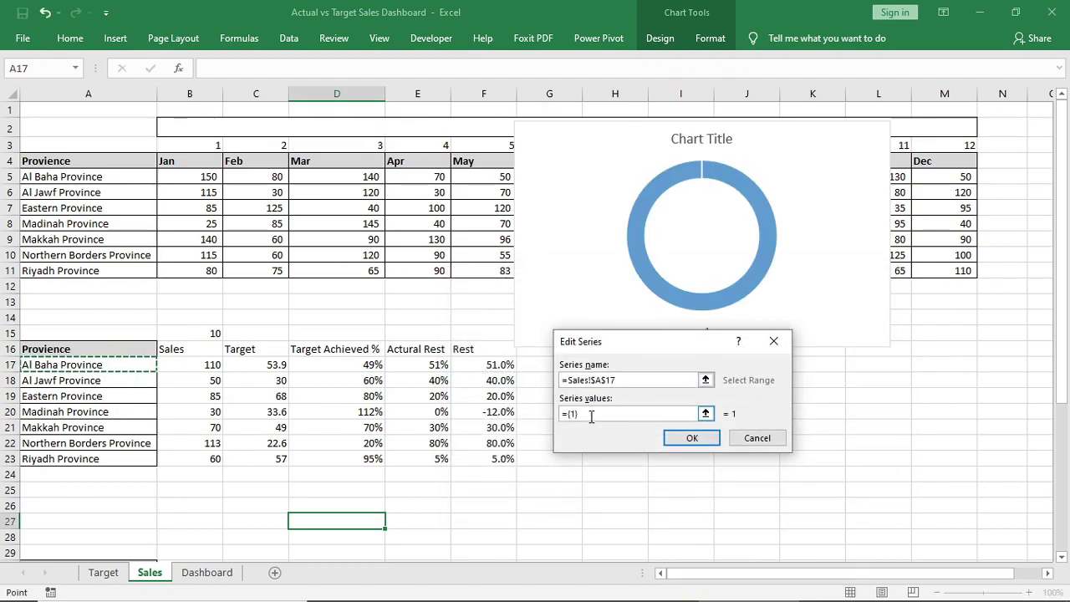
{"action": "left_click_drag", "start_coordinate": [591, 415], "coordinate": [548, 415]}
{"action": "left_click_drag", "start_coordinate": [335, 364], "coordinate": [409, 364]}
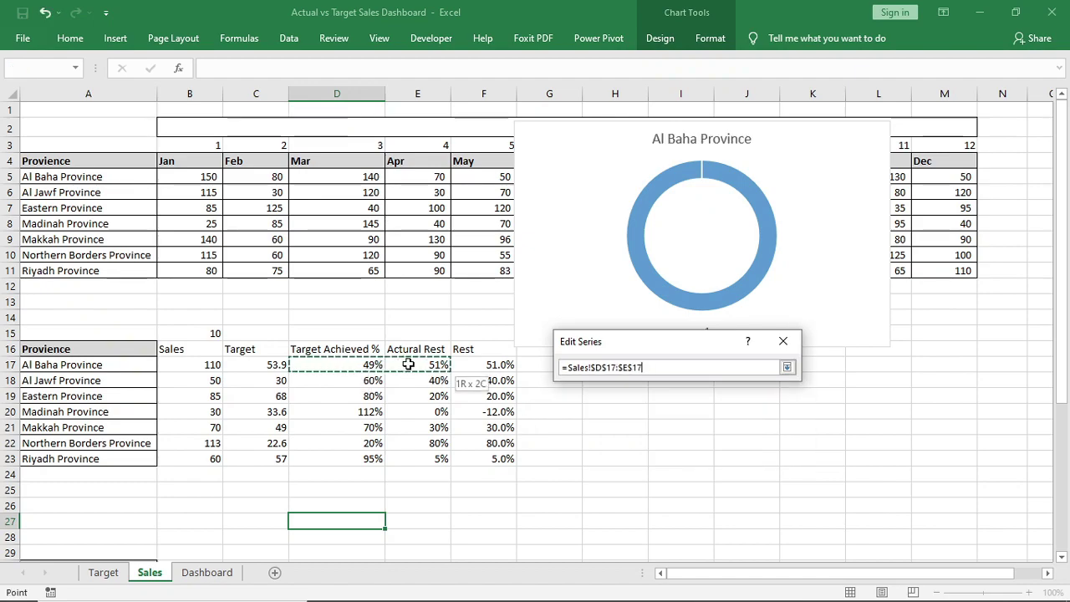
{"action": "left_click", "coordinate": [694, 437]}
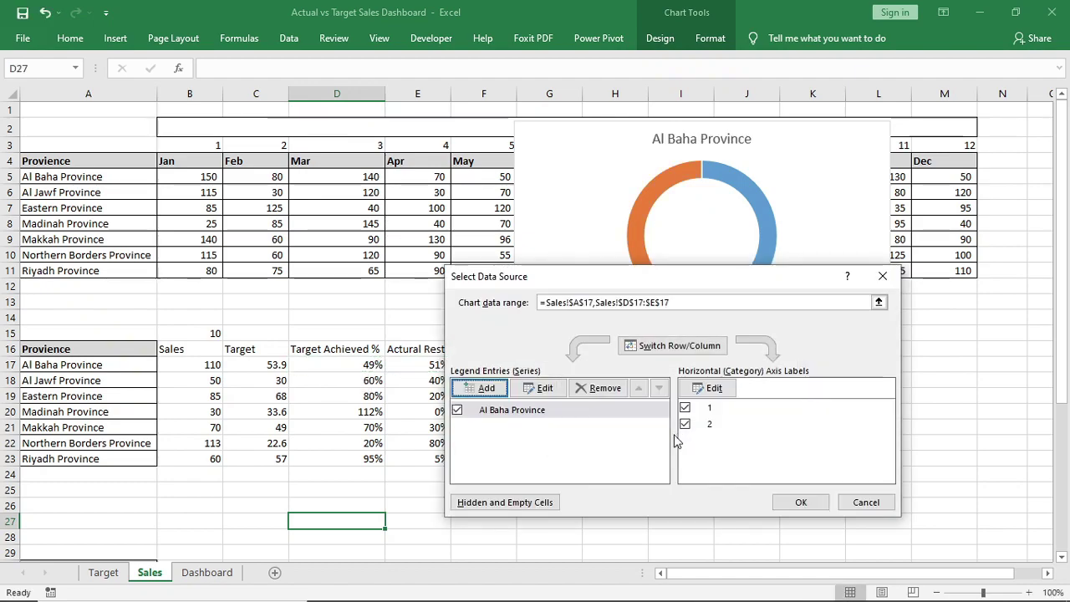
{"action": "left_click", "coordinate": [801, 503]}
- Move the Al Baha Province chart down beside the summary table and delete its legend and title
{"action": "left_click_drag", "start_coordinate": [731, 352], "coordinate": [652, 478]}
{"action": "left_click", "coordinate": [626, 459]}
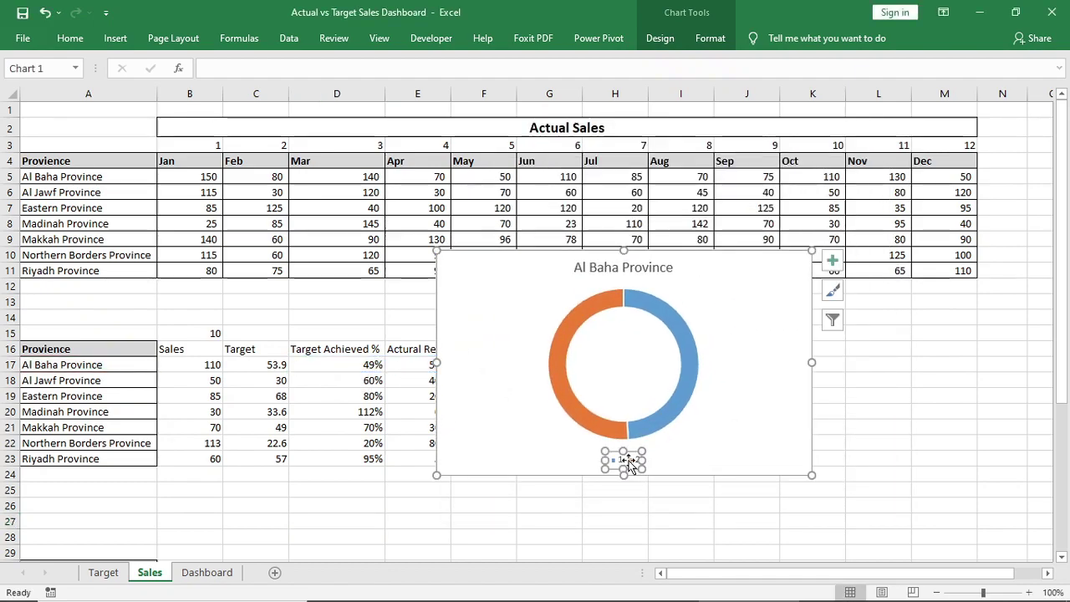
{"action": "key", "text": "Delete"}
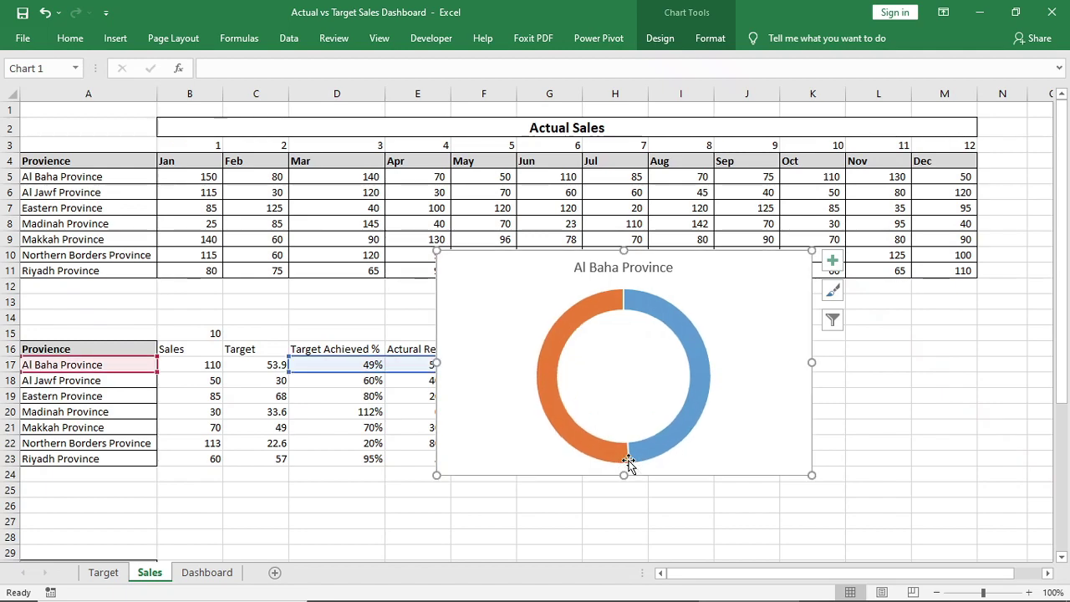
{"action": "left_click", "coordinate": [640, 269]}
{"action": "key", "text": "Delete"}
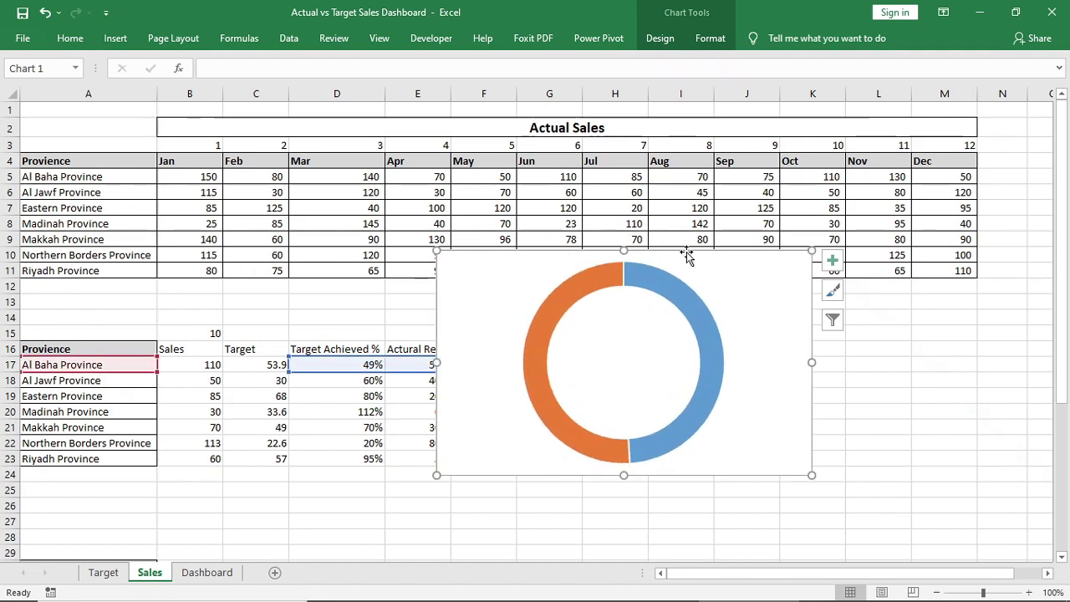
- Remove the fill and the outline from the doughnut chart's chart area
{"action": "left_click", "coordinate": [705, 38]}
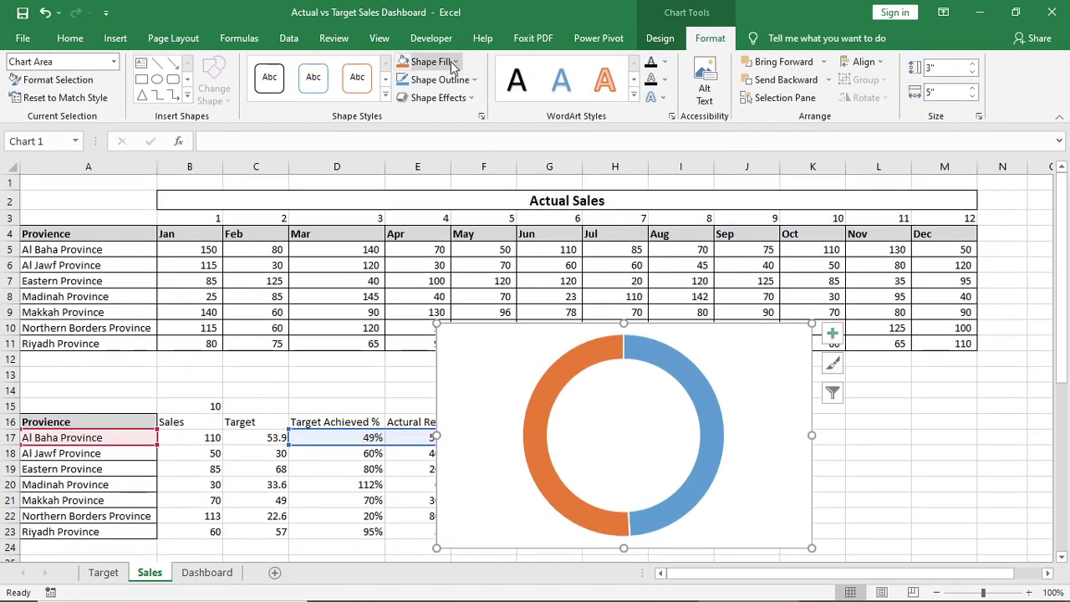
{"action": "left_click", "coordinate": [430, 61]}
{"action": "left_click", "coordinate": [436, 251]}
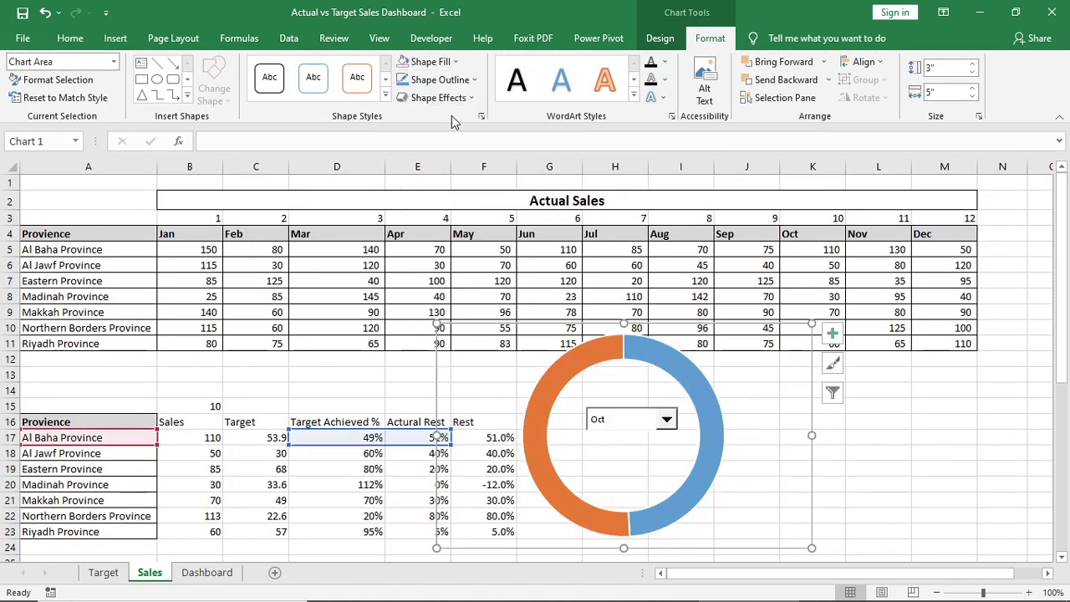
{"action": "left_click", "coordinate": [436, 80]}
{"action": "left_click", "coordinate": [443, 268]}
- Remove the outline from the Al Baha Province doughnut series
{"action": "left_click", "coordinate": [644, 353]}
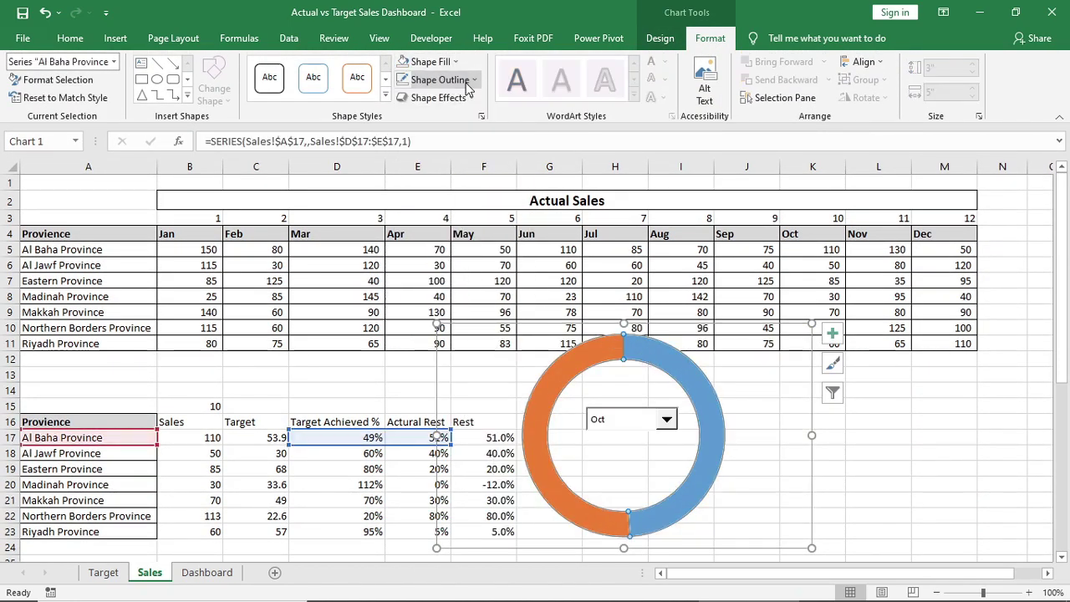
{"action": "left_click", "coordinate": [436, 80]}
{"action": "left_click", "coordinate": [443, 266]}
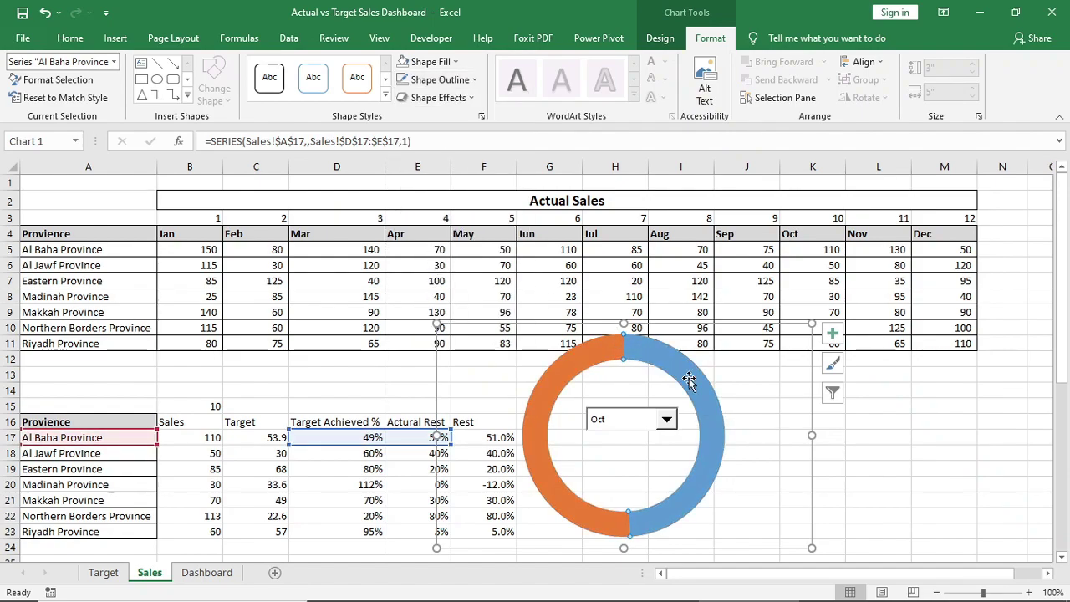
- Fill the doughnut's Target Achieved slice with the recent teal green and the Actural Rest slice with standard red
{"action": "left_click", "coordinate": [445, 66]}
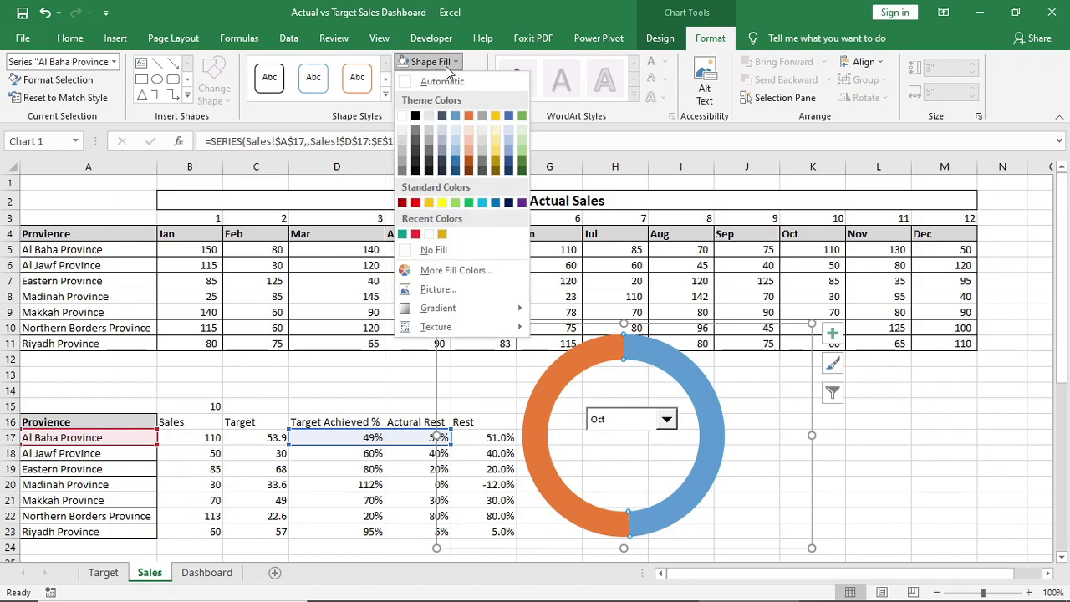
{"action": "left_click", "coordinate": [402, 234]}
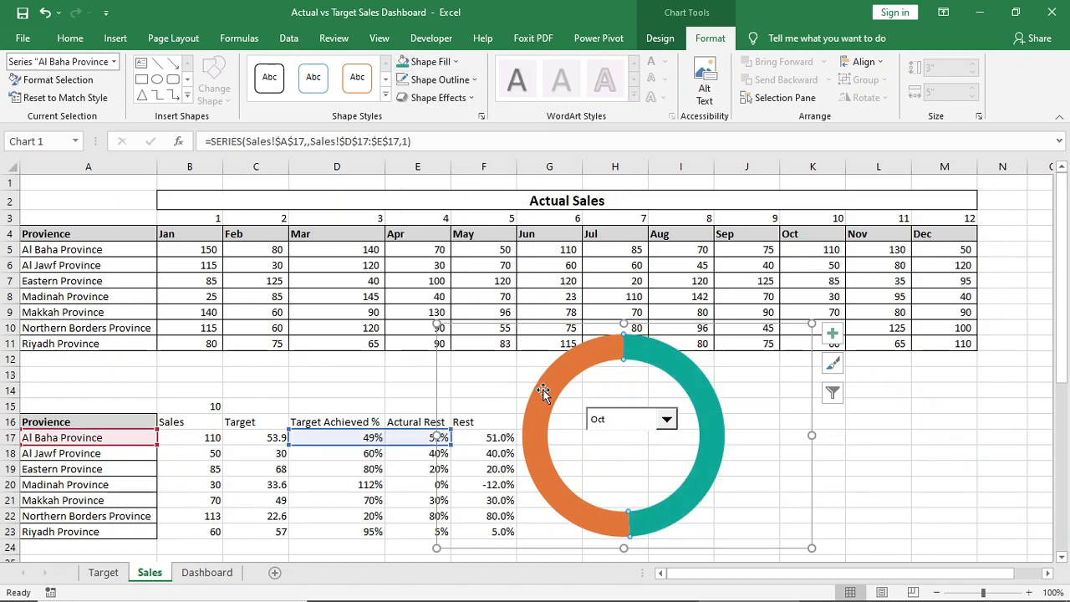
{"action": "left_click", "coordinate": [433, 62]}
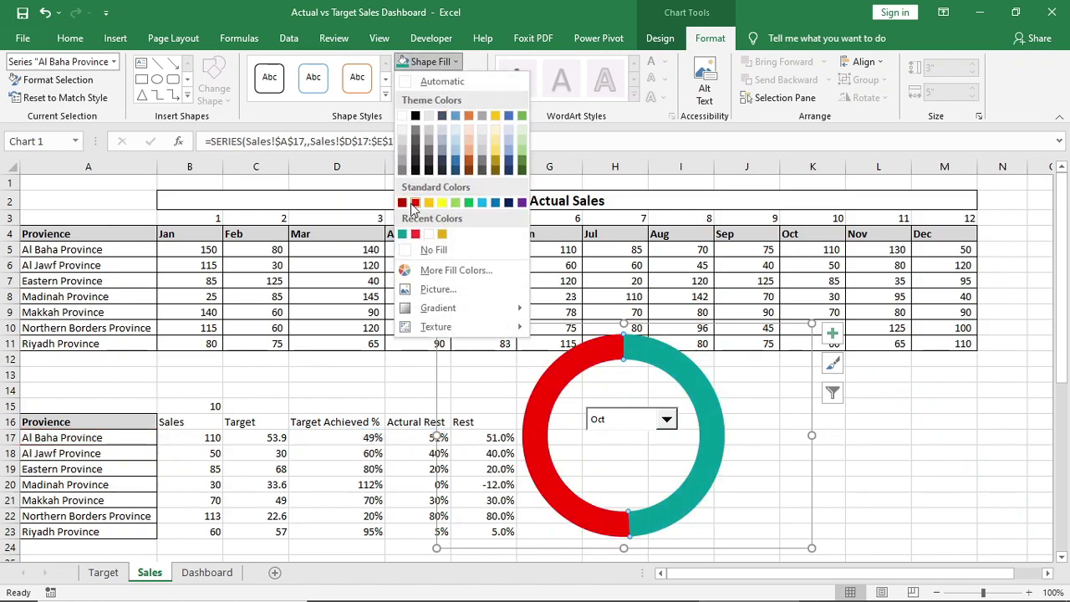
{"action": "left_click", "coordinate": [414, 204]}
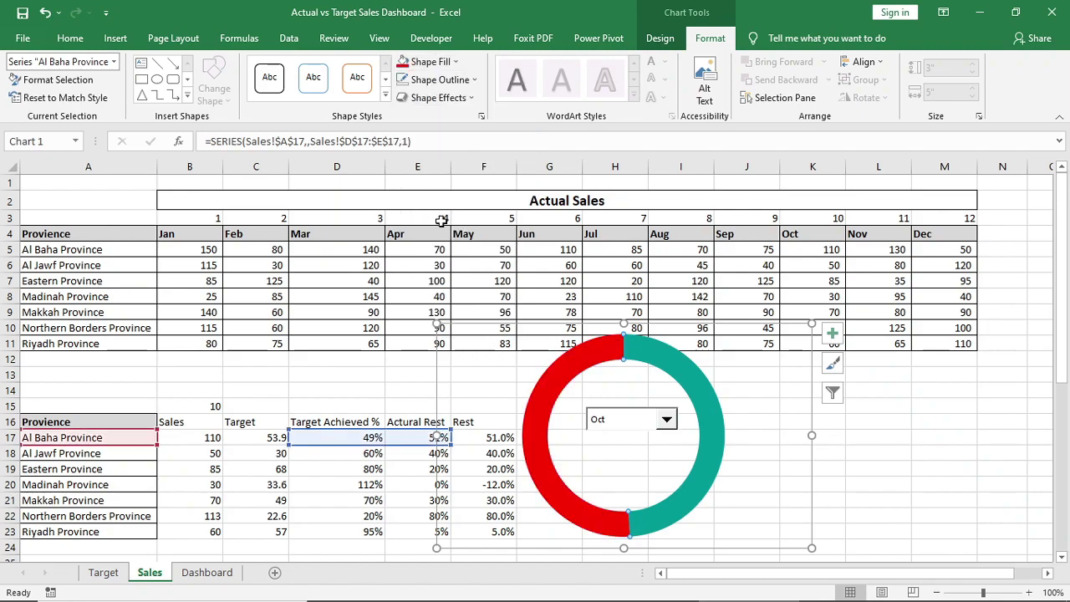
- Set the Doughnut Hole Size to 82% in the data point's series options
{"action": "right_click", "coordinate": [701, 400]}
{"action": "left_click", "coordinate": [724, 541]}
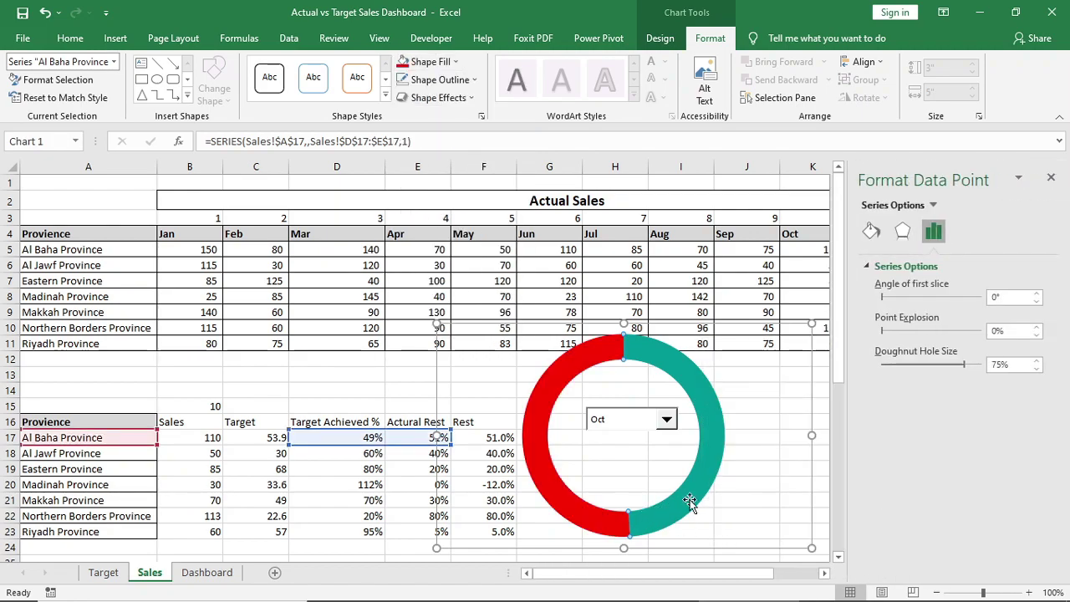
{"action": "left_click_drag", "start_coordinate": [963, 364], "coordinate": [971, 364]}
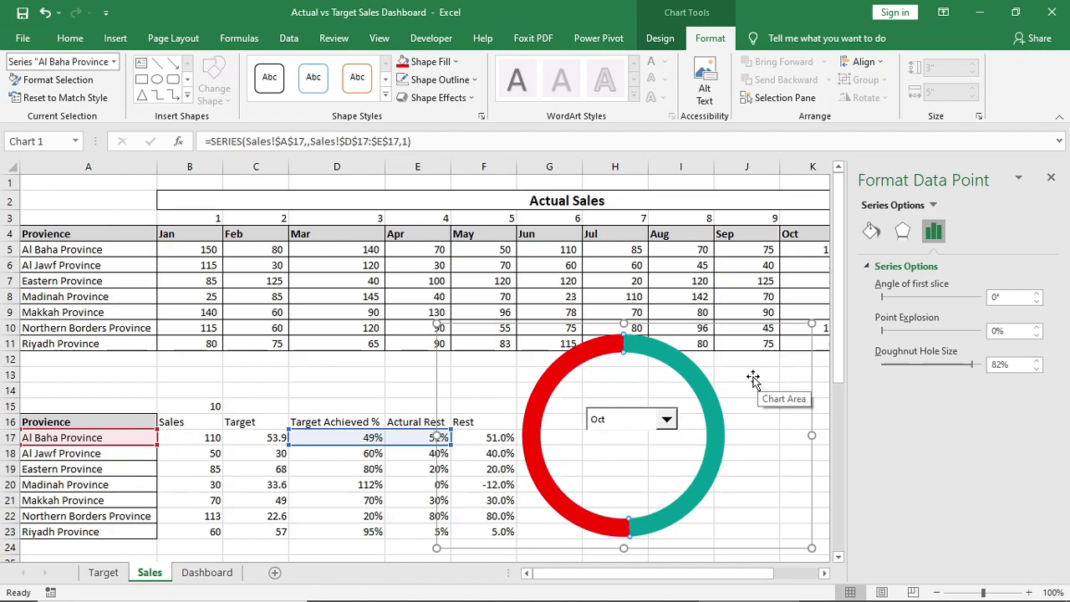
- Give the teal achieved slice a solid teal border 7.25 pt wide and close the formatting pane
{"action": "left_click", "coordinate": [870, 234]}
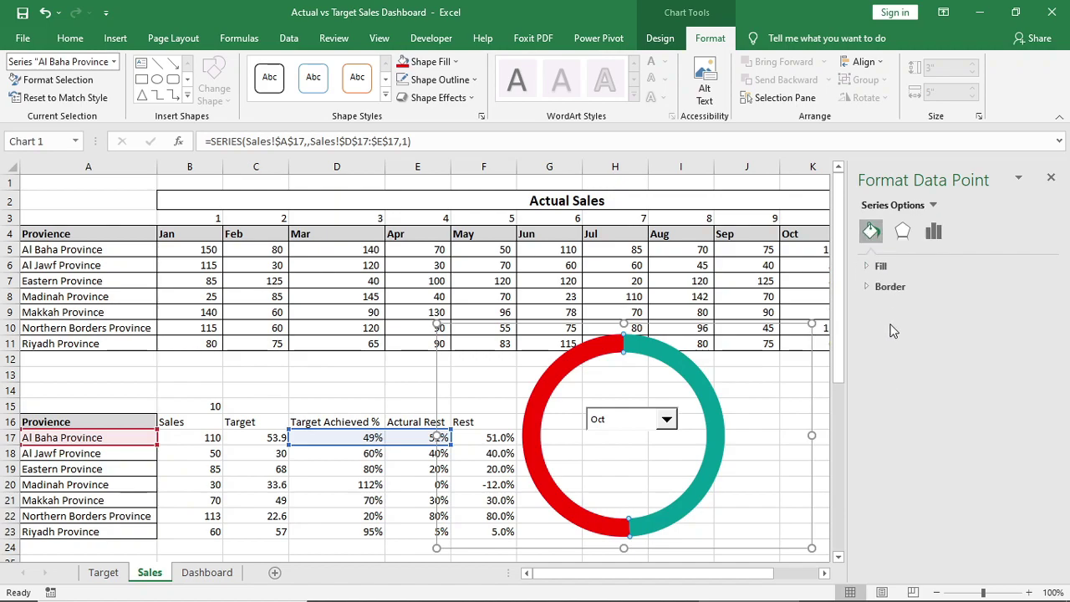
{"action": "left_click", "coordinate": [874, 286]}
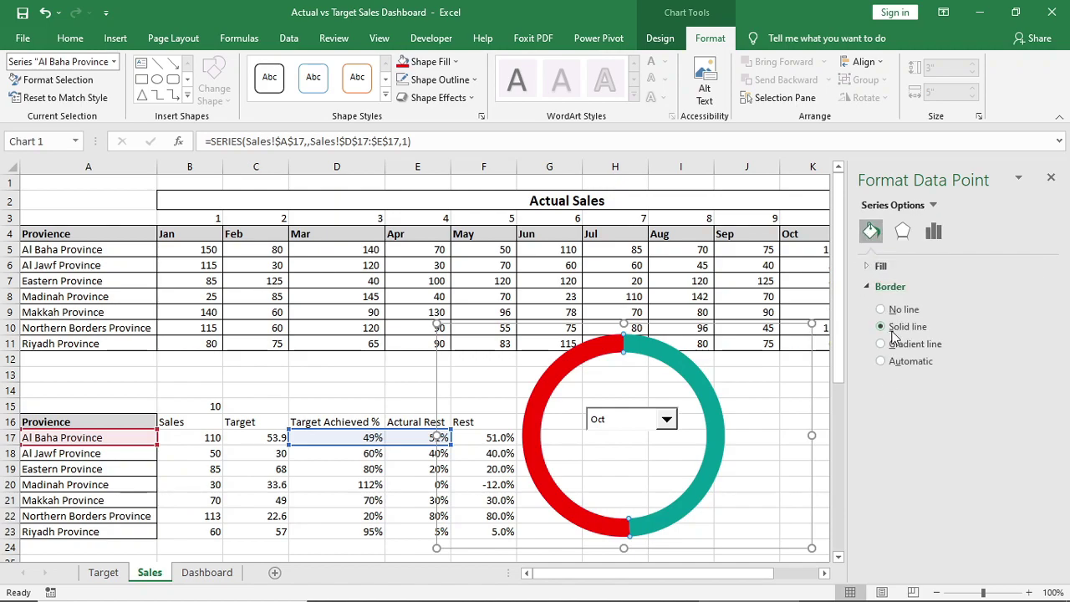
{"action": "left_click", "coordinate": [1024, 390]}
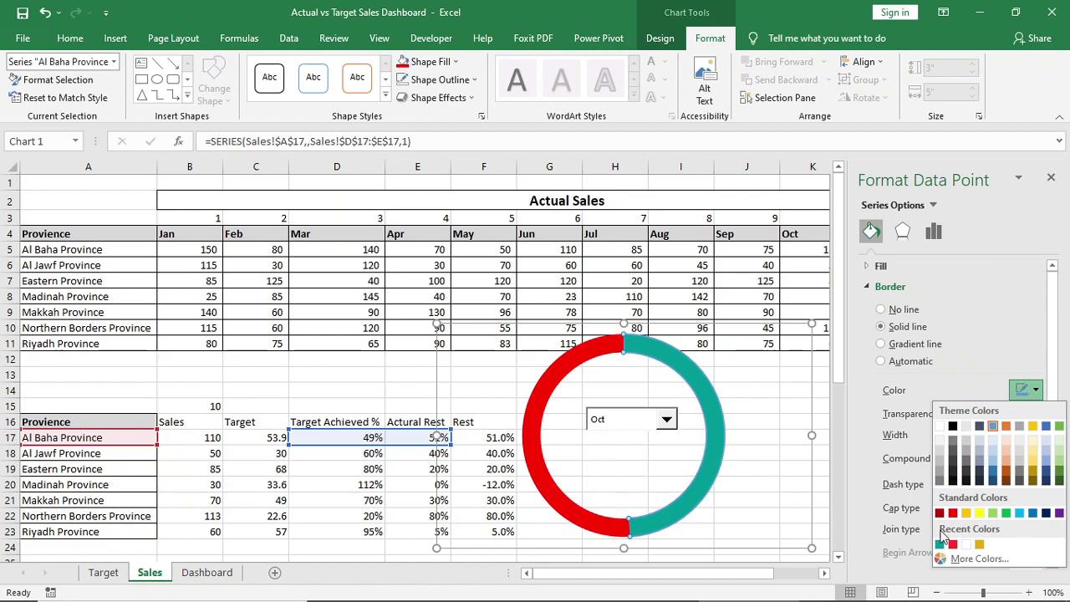
{"action": "left_click", "coordinate": [940, 544]}
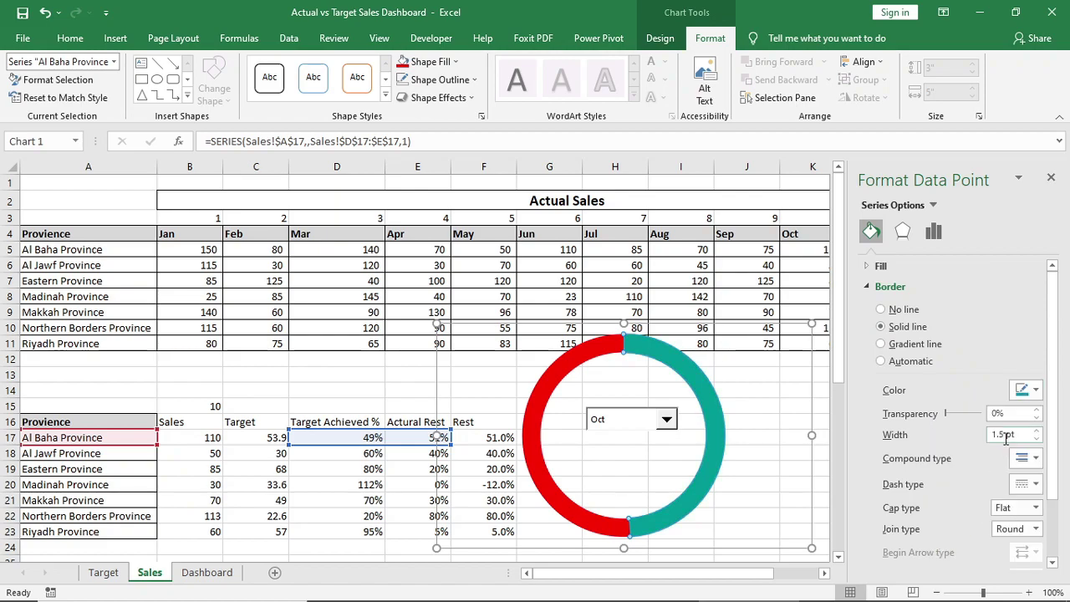
{"action": "type", "text": "7"}
{"action": "key", "text": "Return"}
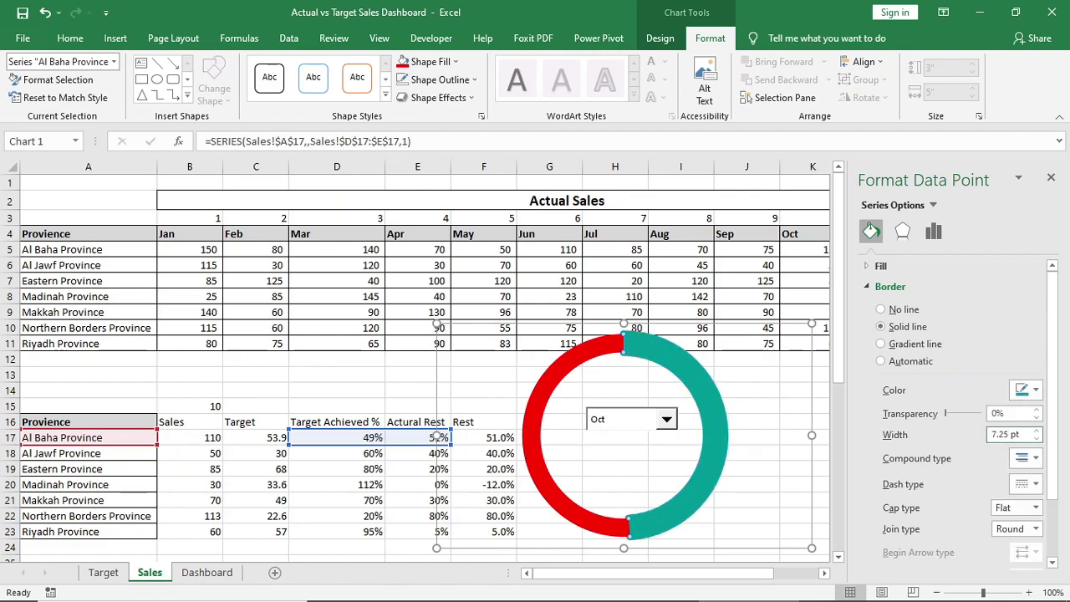
{"action": "left_click", "coordinate": [1052, 179]}
- Apply a shadow shape effect to the doughnut ring of the Al Baha Province chart
{"action": "left_click", "coordinate": [919, 423]}
{"action": "left_click", "coordinate": [733, 420]}
{"action": "left_click", "coordinate": [690, 375]}
{"action": "left_click", "coordinate": [433, 97]}
{"action": "mouse_move", "coordinate": [451, 229]}
{"action": "left_click", "coordinate": [686, 244]}
{"action": "left_click", "coordinate": [903, 443]}
{"action": "left_click", "coordinate": [723, 394]}
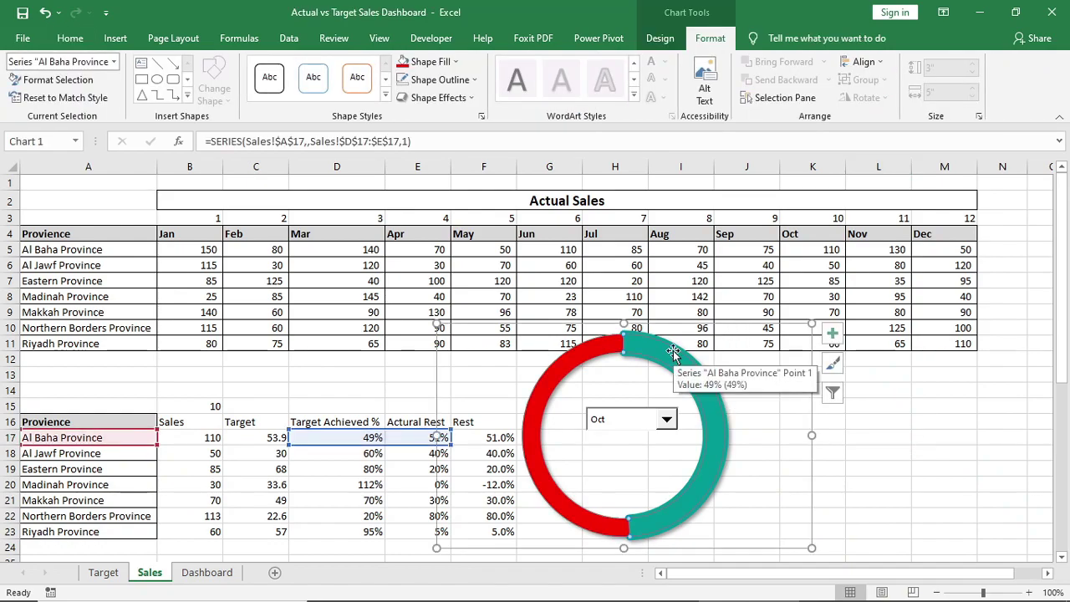
- Copy the formatted doughnut chart from the Sales sheet and paste it beside the map on the Dashboard sheet
{"action": "left_click", "coordinate": [698, 328]}
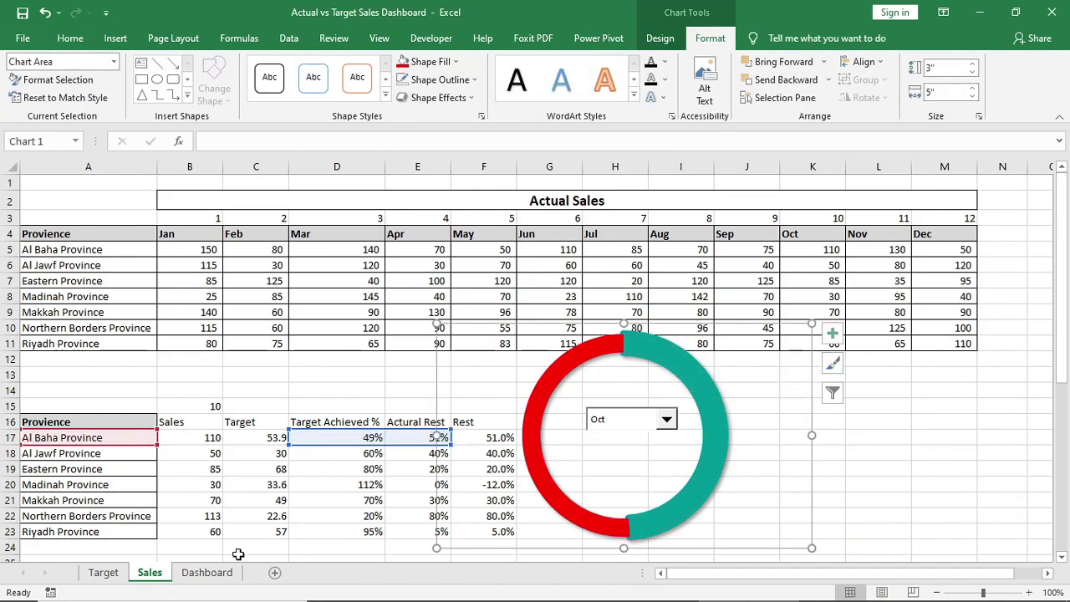
{"action": "left_click", "coordinate": [208, 572]}
{"action": "left_click", "coordinate": [494, 323]}
{"action": "key", "text": "ctrl+v"}
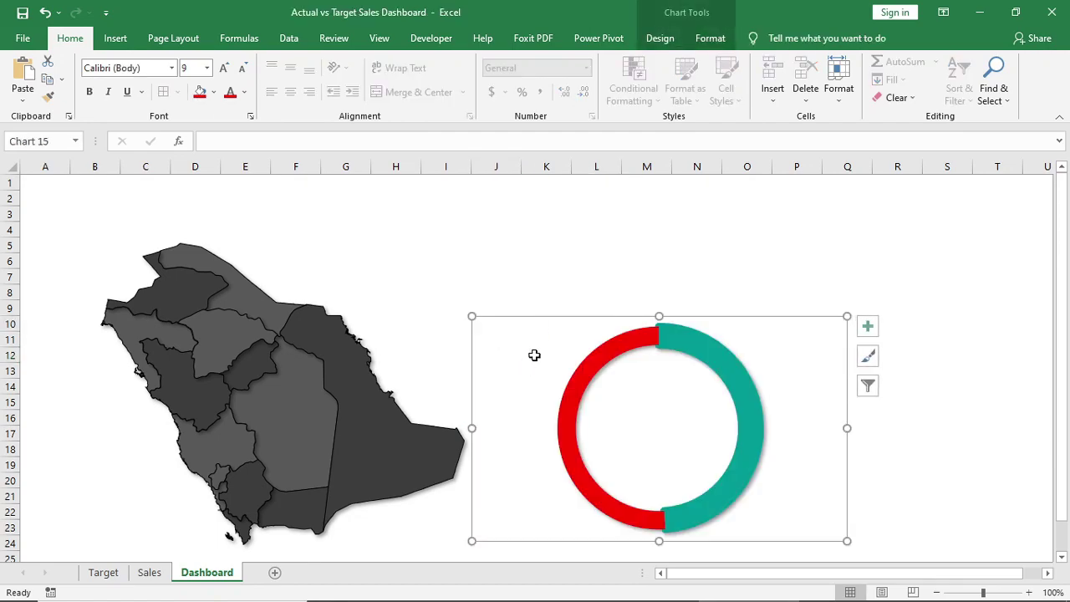
- Shrink the pasted doughnut chart and place it below the southwestern edge of the map on the Dashboard sheet
{"action": "left_click_drag", "start_coordinate": [481, 318], "coordinate": [72, 442]}
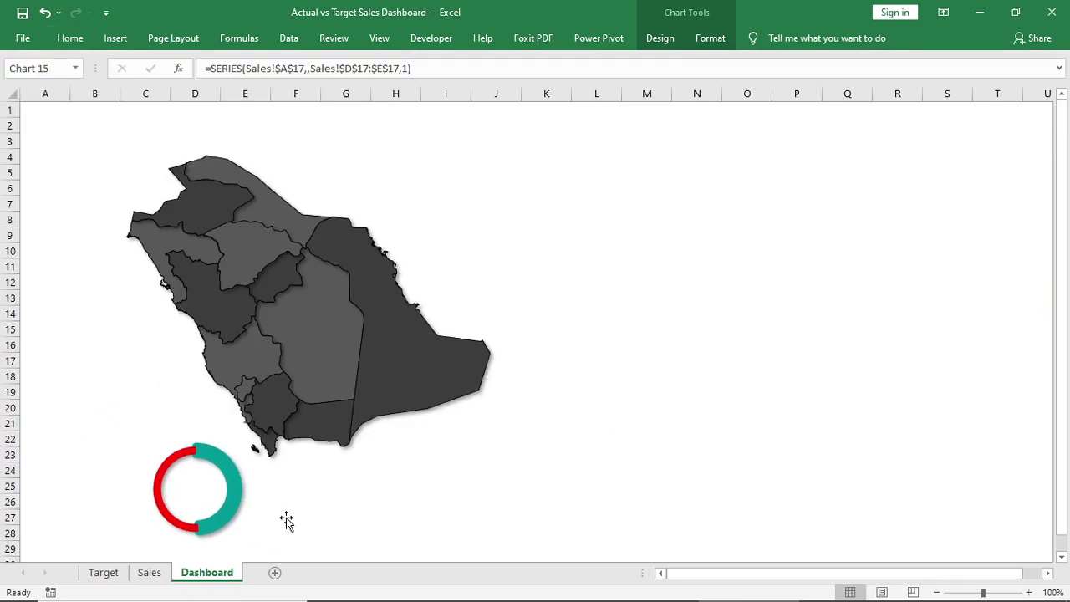
{"action": "left_click", "coordinate": [446, 517]}
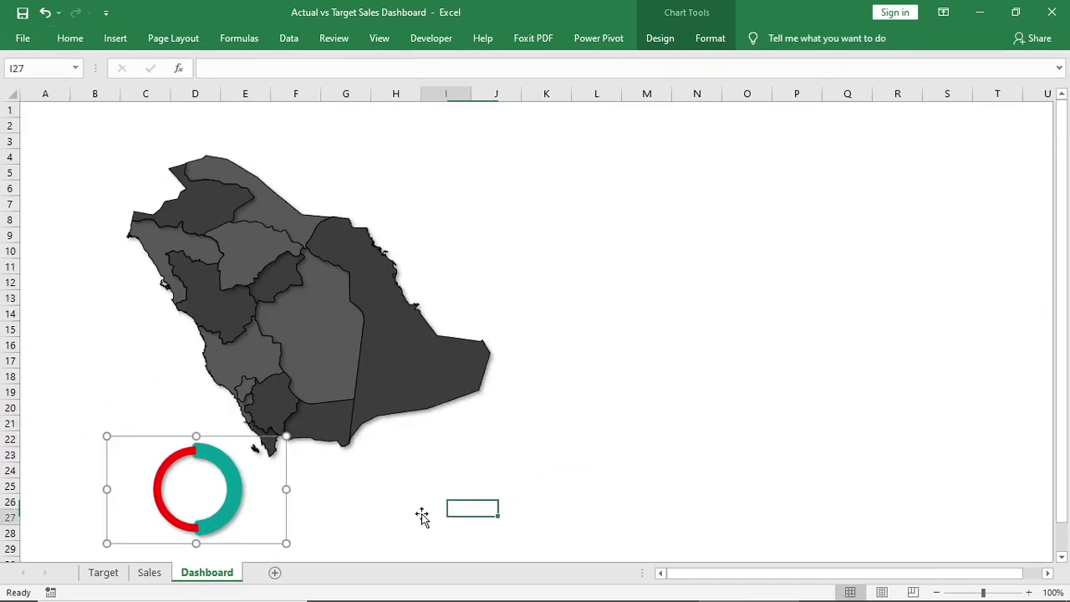
- On the Sales sheet, shift the doughnut chart's source to the Al Jawf Province row, with name A18 and values D18:E18
{"action": "left_click", "coordinate": [151, 574]}
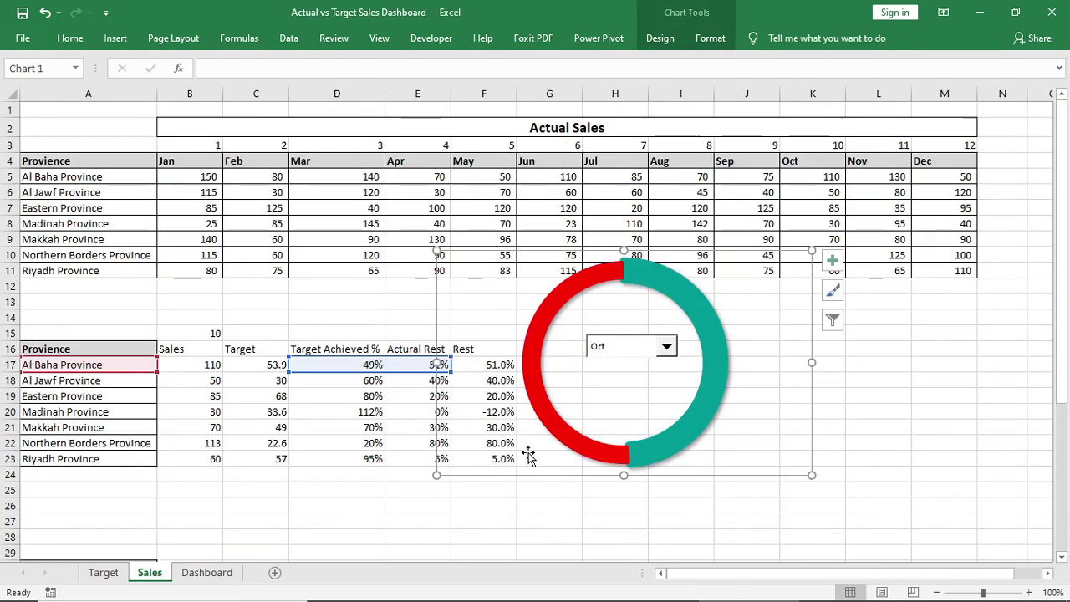
{"action": "left_click", "coordinate": [563, 429]}
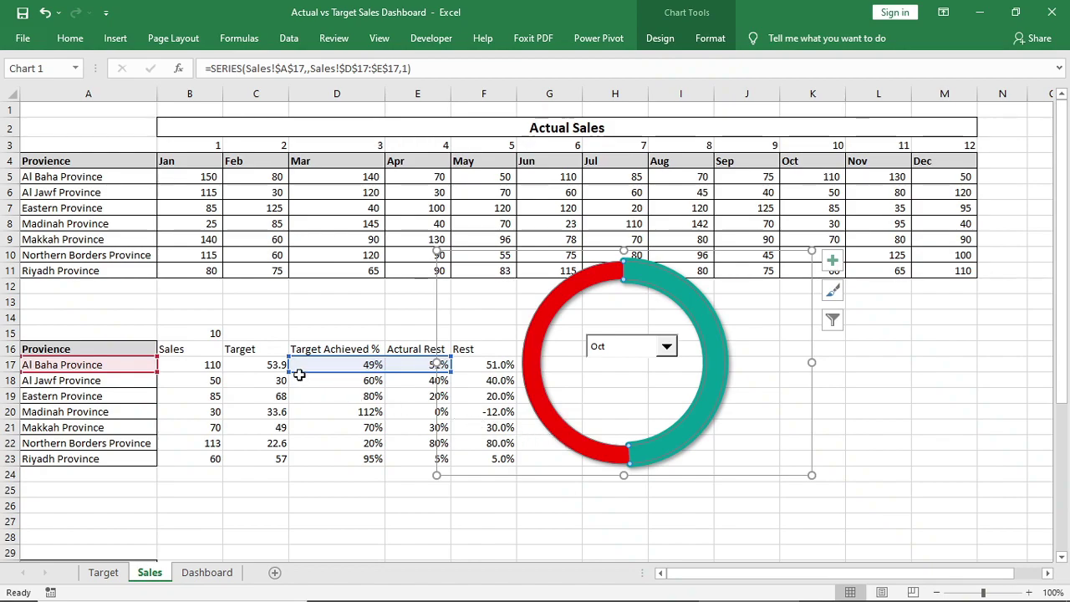
{"action": "left_click_drag", "start_coordinate": [299, 375], "coordinate": [301, 386]}
{"action": "left_click_drag", "start_coordinate": [130, 372], "coordinate": [129, 384]}
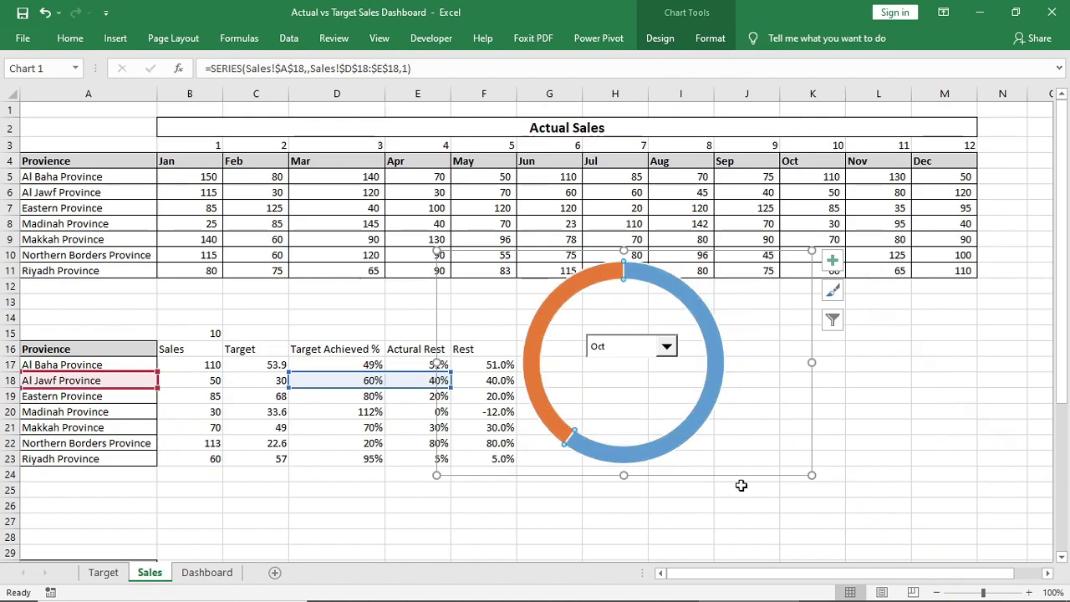
- Fill the Al Jawf doughnut's remaining slice with red and its achieved slice with teal
{"action": "left_click", "coordinate": [710, 37]}
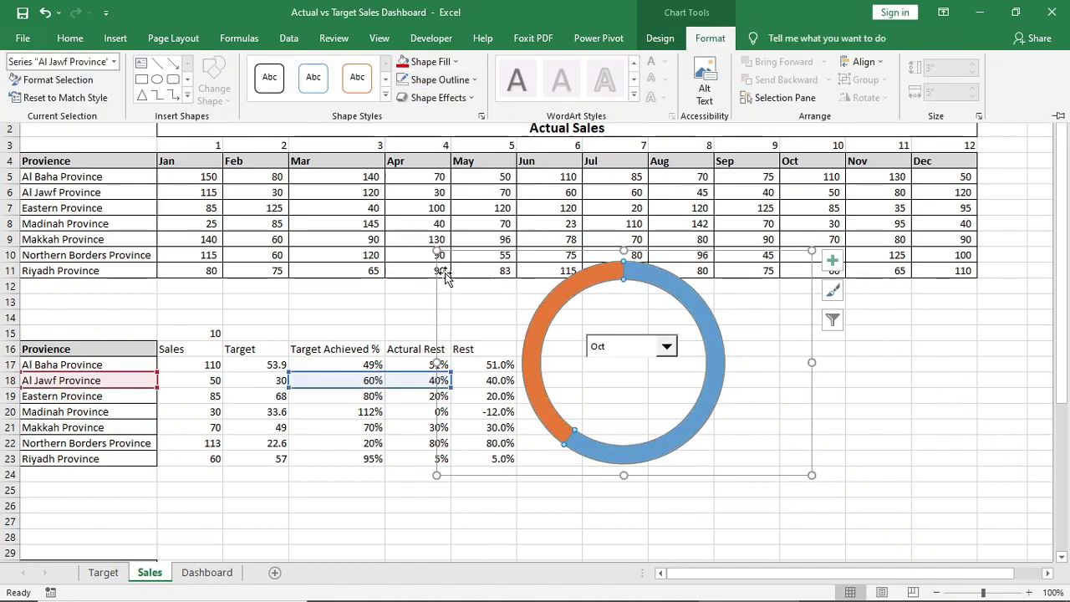
{"action": "left_click", "coordinate": [404, 62]}
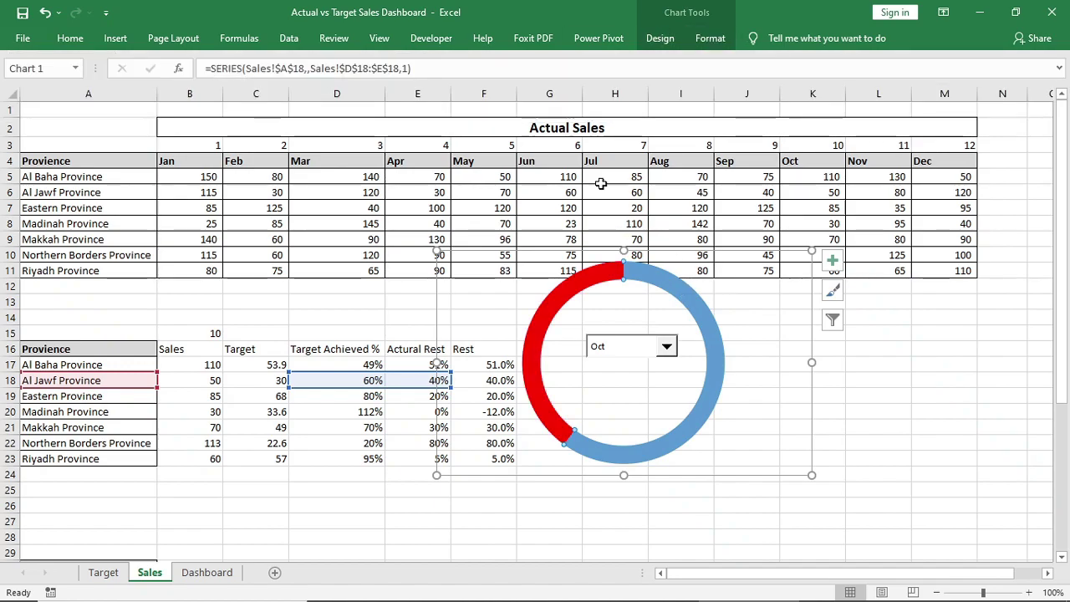
{"action": "left_click", "coordinate": [710, 38]}
{"action": "left_click", "coordinate": [449, 62]}
{"action": "left_click", "coordinate": [422, 125]}
- Give the Al Jawf doughnut's teal slice a solid border 7.25 pt wide and close the formatting pane
{"action": "right_click", "coordinate": [637, 272]}
{"action": "left_click", "coordinate": [694, 424]}
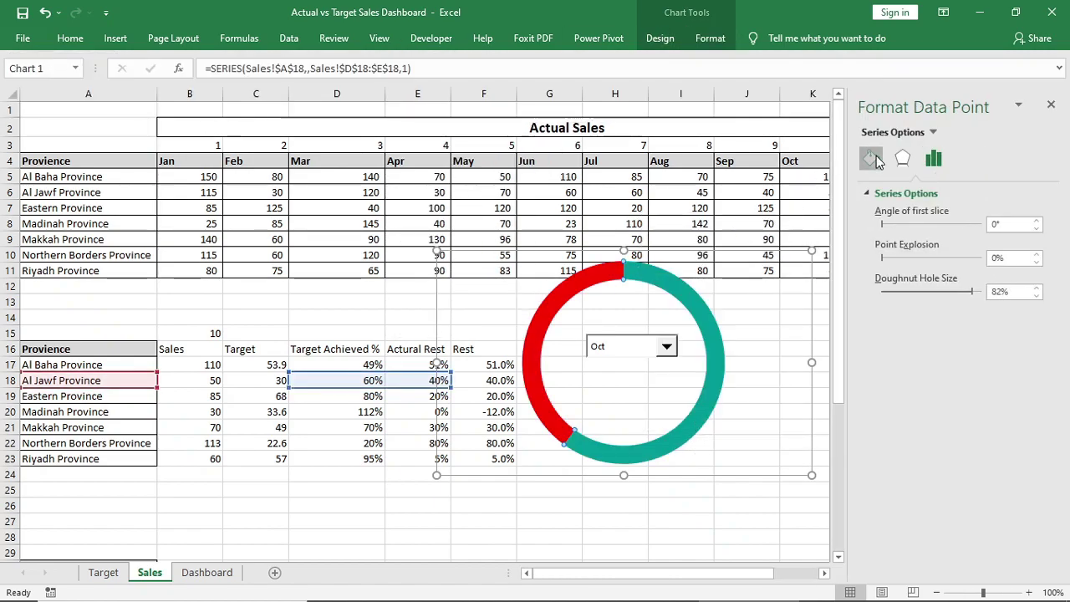
{"action": "left_click", "coordinate": [872, 158]}
{"action": "left_click", "coordinate": [880, 254]}
{"action": "left_click", "coordinate": [1008, 361]}
{"action": "type", "text": "7.25"}
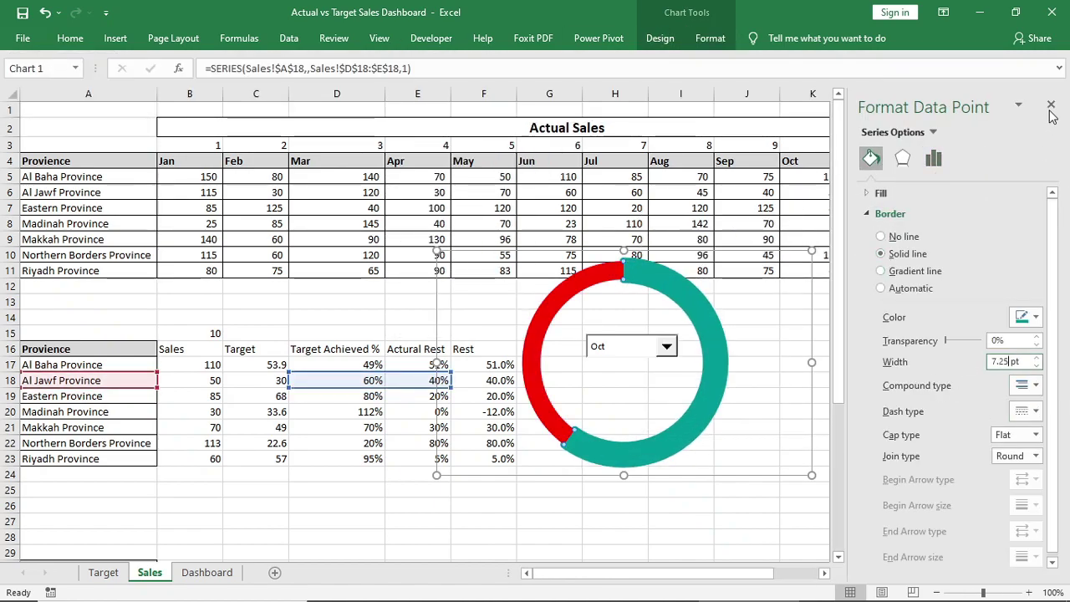
{"action": "left_click", "coordinate": [1052, 106]}
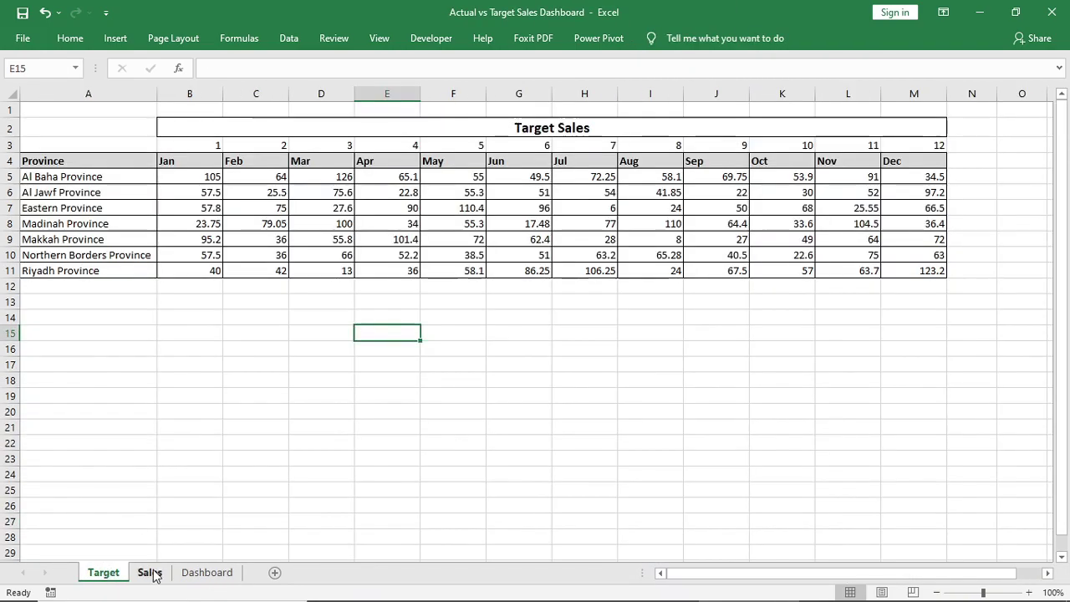
- Copy the month drop-down from the Sales sheet and paste it into the empty area beside the charts on the Dashboard sheet
{"action": "left_click", "coordinate": [149, 572]}
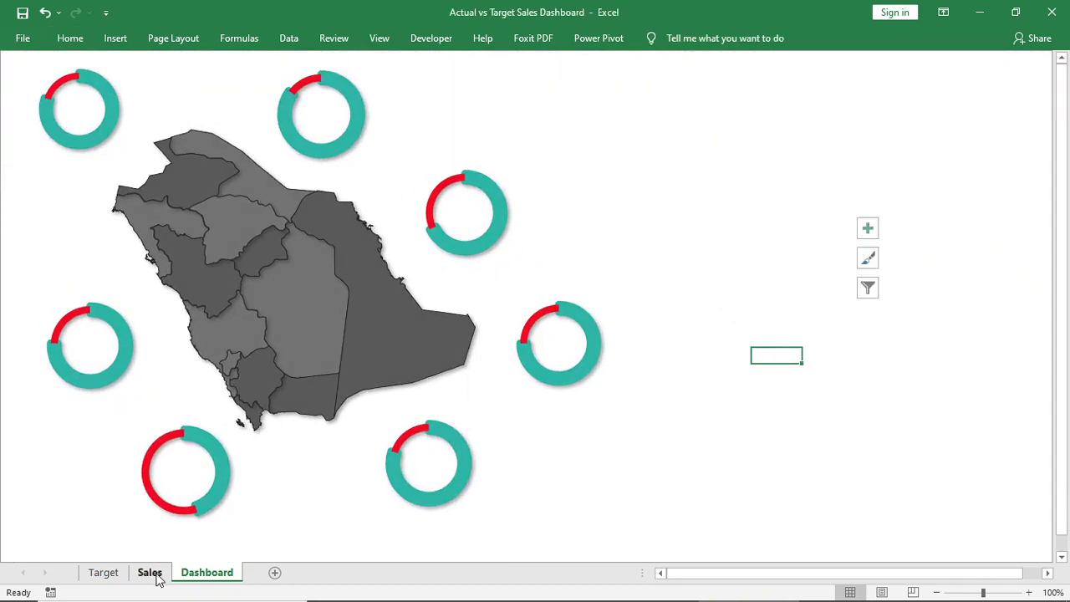
{"action": "left_click", "coordinate": [152, 573]}
{"action": "right_click", "coordinate": [608, 307]}
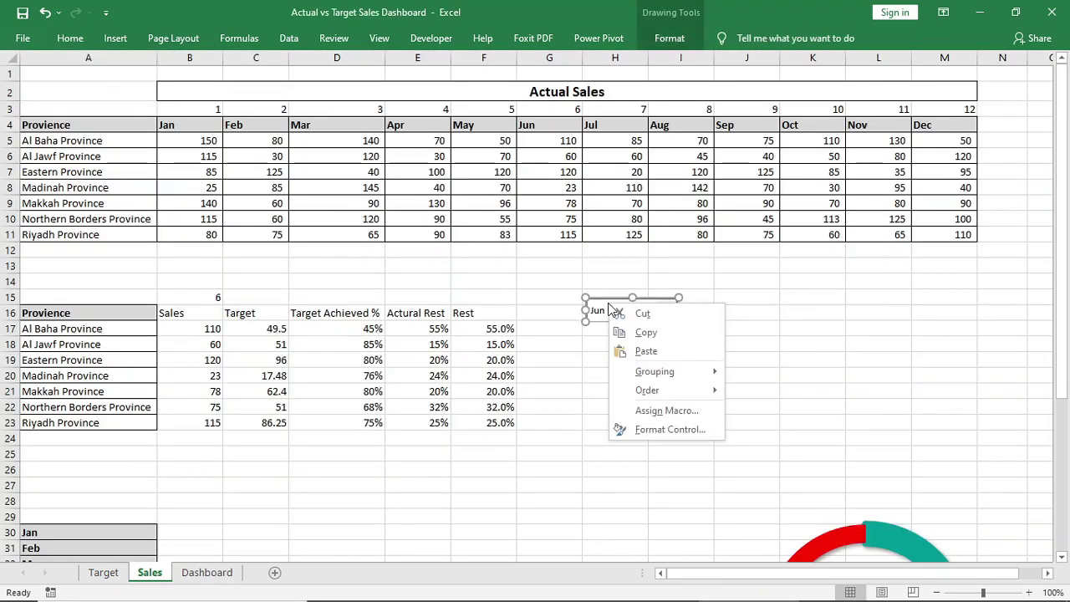
{"action": "left_click", "coordinate": [643, 333]}
{"action": "left_click", "coordinate": [207, 573]}
{"action": "right_click", "coordinate": [655, 196]}
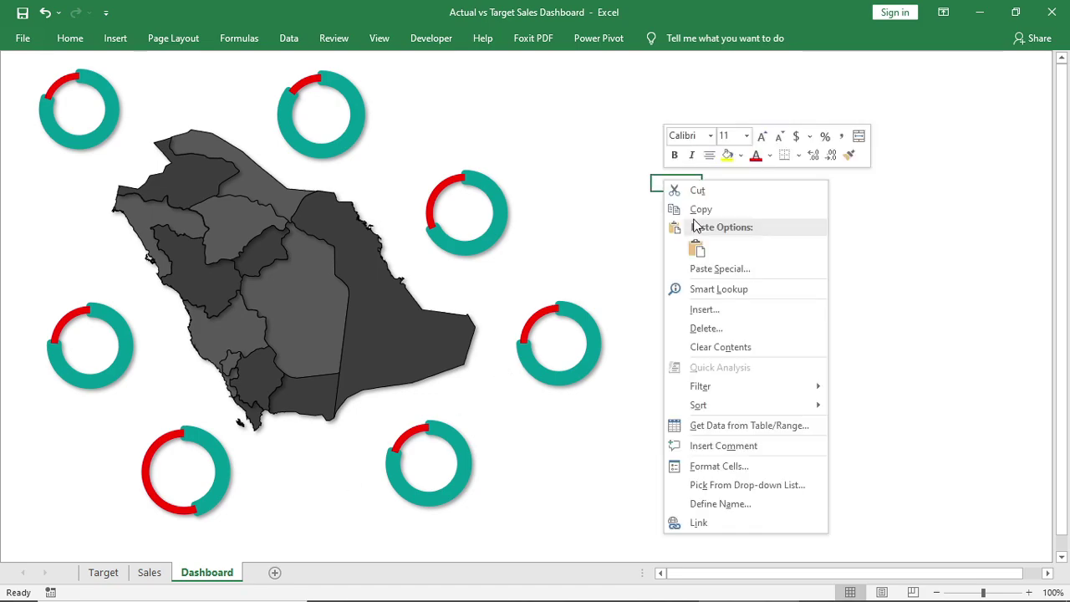
{"action": "left_click", "coordinate": [695, 248]}
- Set the pasted drop-down's input range to the month list Sales!$A$30:$A$41
{"action": "right_click", "coordinate": [723, 199]}
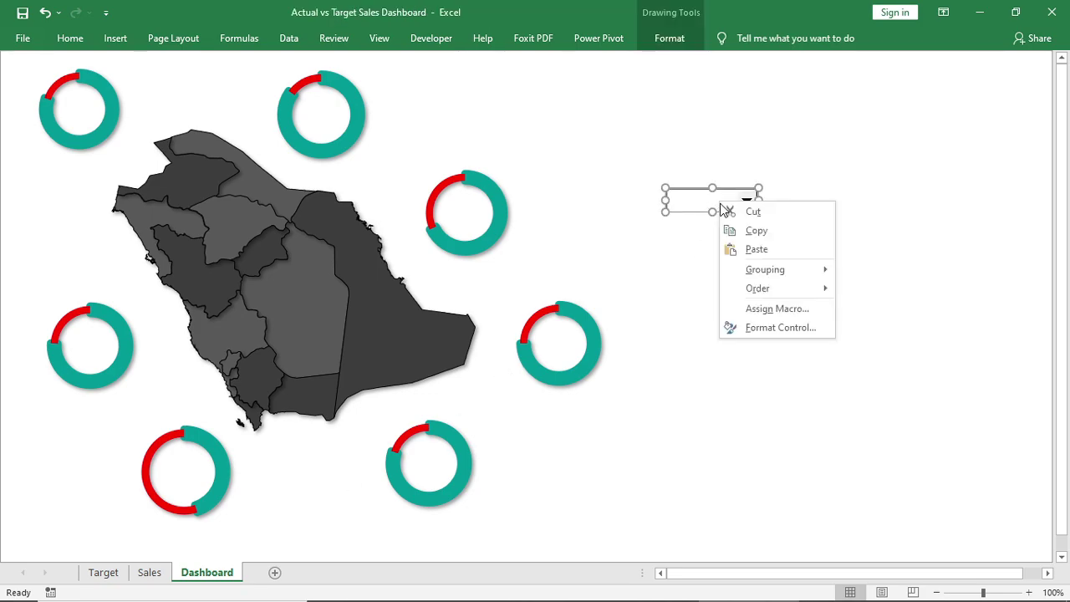
{"action": "left_click", "coordinate": [752, 330]}
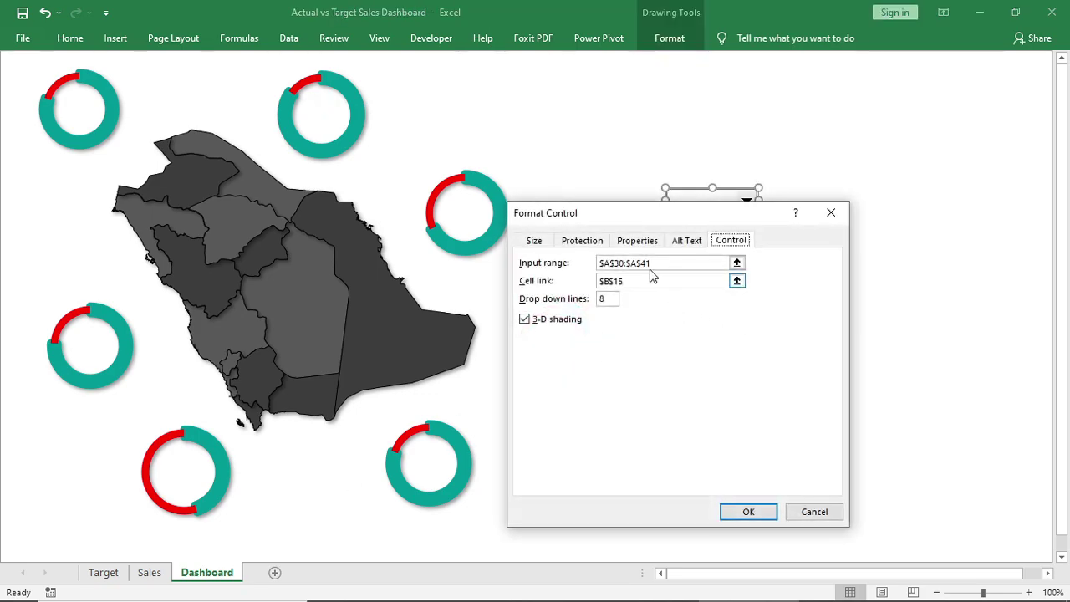
{"action": "left_click", "coordinate": [736, 262]}
{"action": "scroll", "coordinate": [178, 552], "scroll_direction": "down", "scroll_amount": 3}
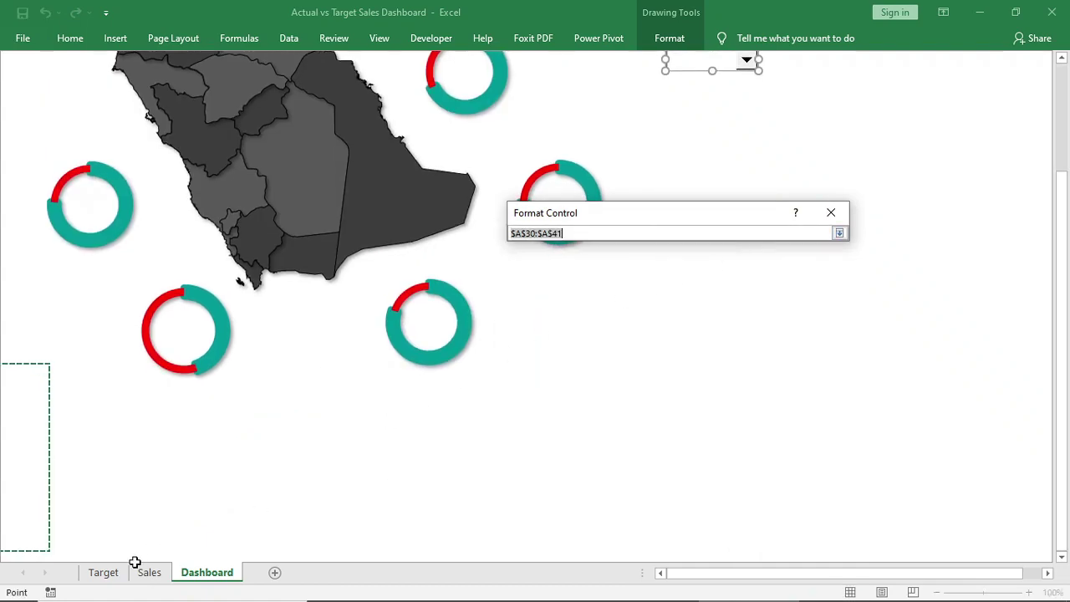
{"action": "left_click", "coordinate": [144, 572]}
{"action": "scroll", "coordinate": [67, 384], "scroll_direction": "down", "scroll_amount": 6}
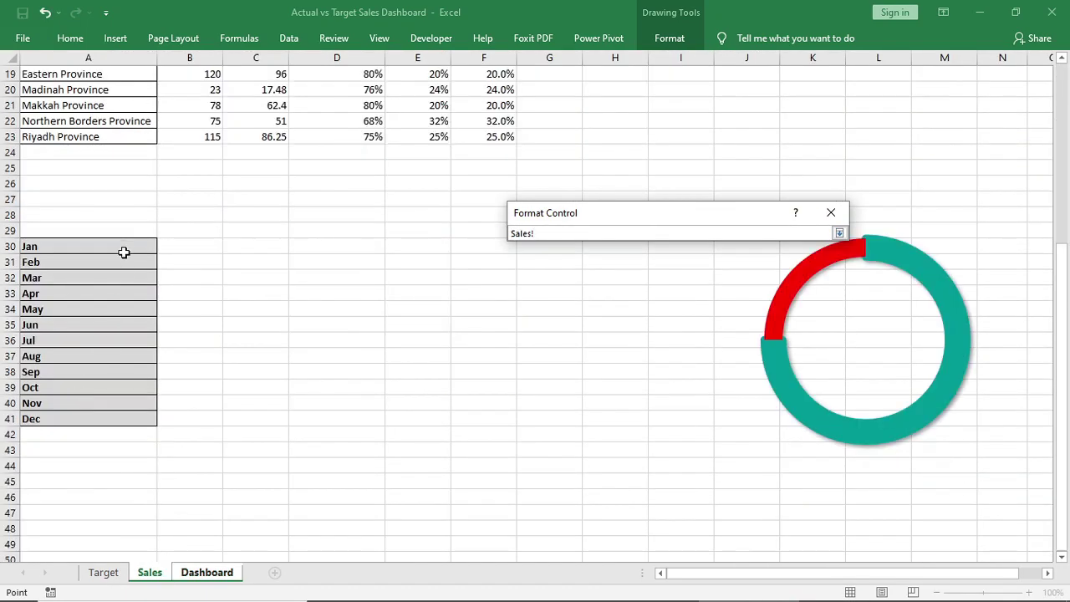
{"action": "left_click_drag", "start_coordinate": [123, 249], "coordinate": [124, 418]}
{"action": "left_click", "coordinate": [838, 234]}
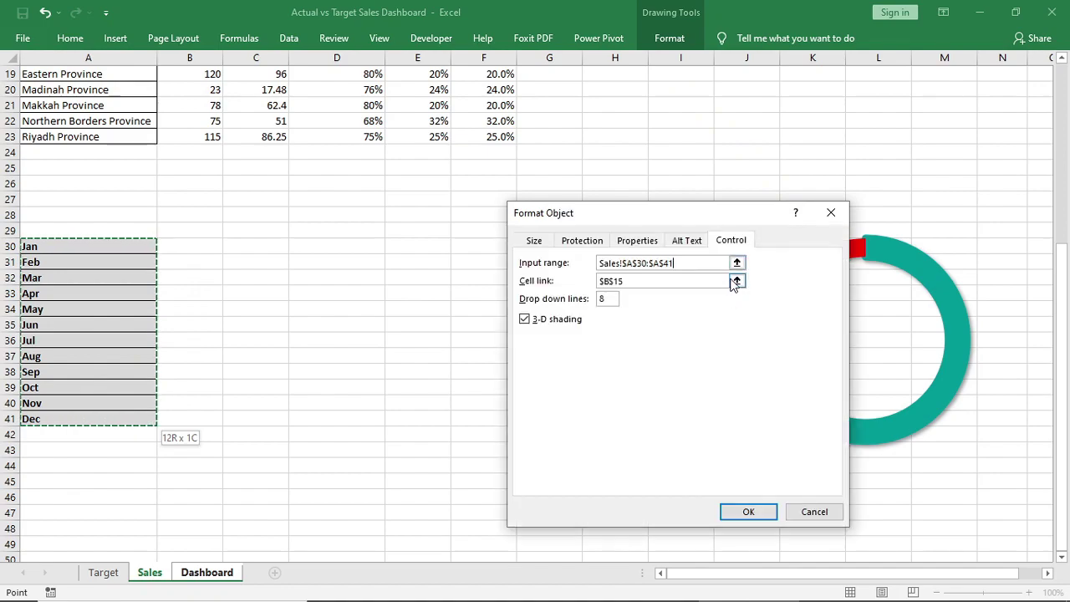
- Link the drop-down to cell Sales!$B$15, accept the control settings and deselect it
{"action": "left_click", "coordinate": [736, 281]}
{"action": "left_click", "coordinate": [150, 572]}
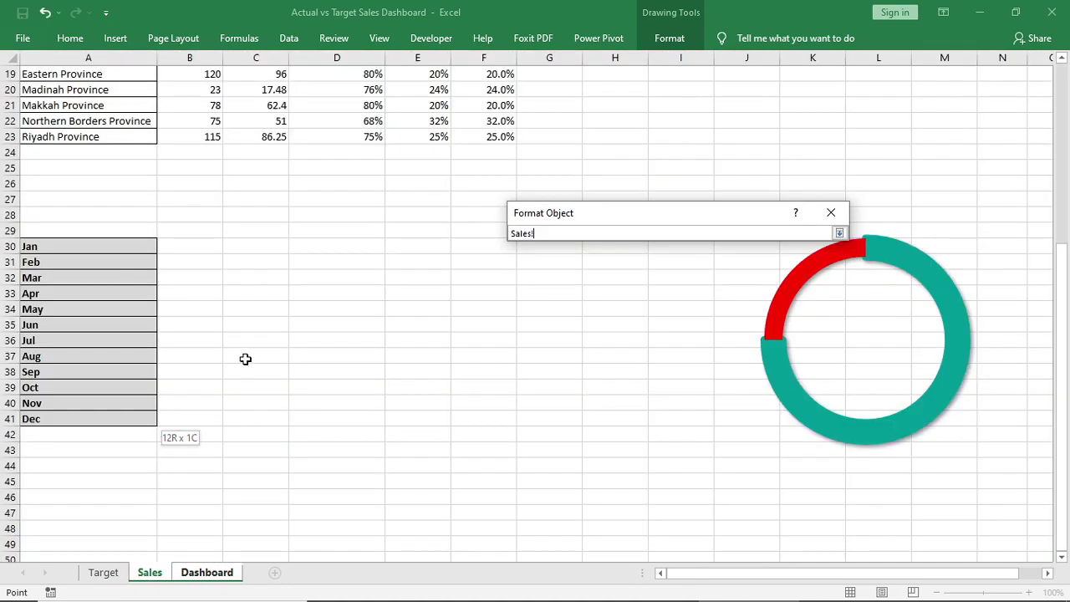
{"action": "scroll", "coordinate": [245, 359], "scroll_direction": "up", "scroll_amount": 6}
{"action": "left_click", "coordinate": [216, 297]}
{"action": "left_click", "coordinate": [838, 234]}
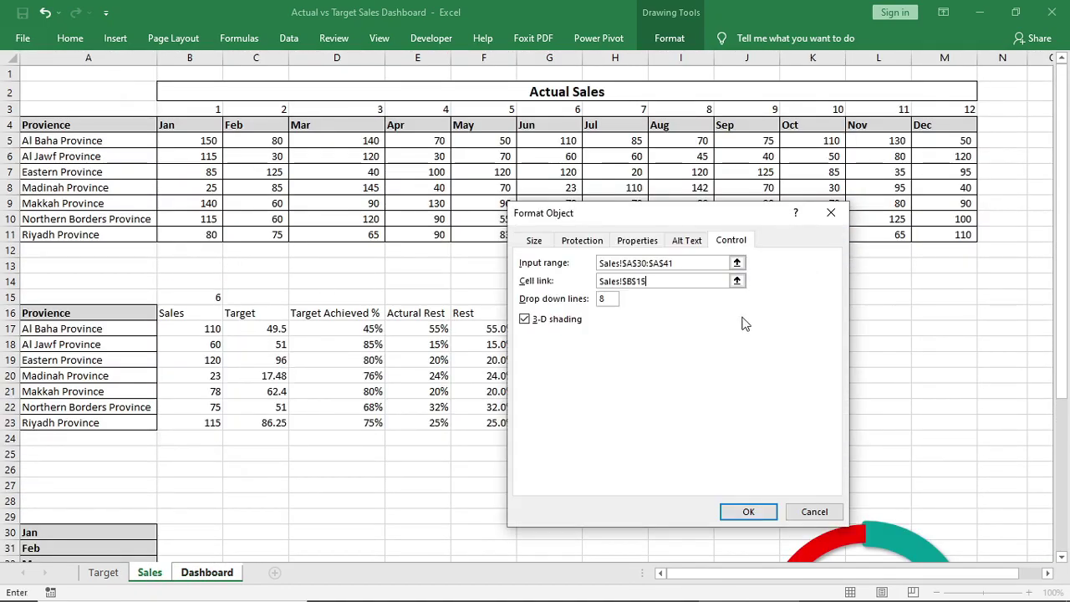
{"action": "left_click", "coordinate": [745, 444]}
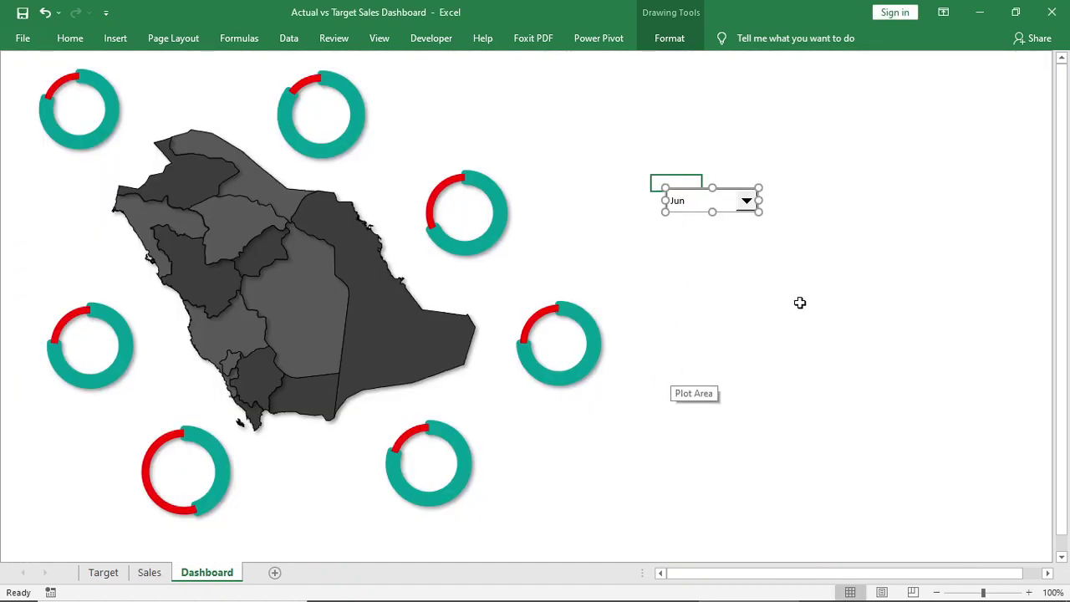
{"action": "left_click", "coordinate": [800, 302]}
- Test the Dashboard drop-down by switching through several months, including Sep, and leave it set to Jan
{"action": "left_click", "coordinate": [746, 201]}
{"action": "left_click", "coordinate": [690, 253]}
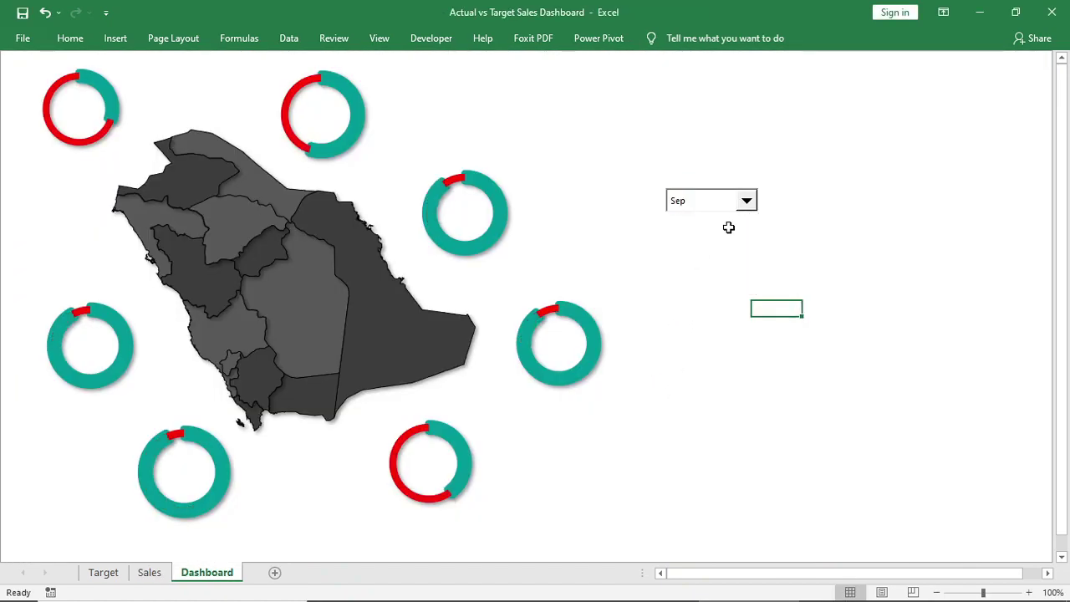
{"action": "left_click", "coordinate": [746, 200]}
{"action": "left_click", "coordinate": [702, 228]}
{"action": "left_click", "coordinate": [747, 200]}
{"action": "left_click", "coordinate": [699, 285]}
{"action": "left_click", "coordinate": [747, 201]}
{"action": "left_click", "coordinate": [728, 221]}
- Move the month drop-down slightly up and farther away from the doughnut charts, then deselect it
{"action": "left_click", "coordinate": [699, 213], "text": "ctrl"}
{"action": "left_click_drag", "start_coordinate": [700, 213], "coordinate": [744, 203]}
{"action": "left_click", "coordinate": [794, 368]}
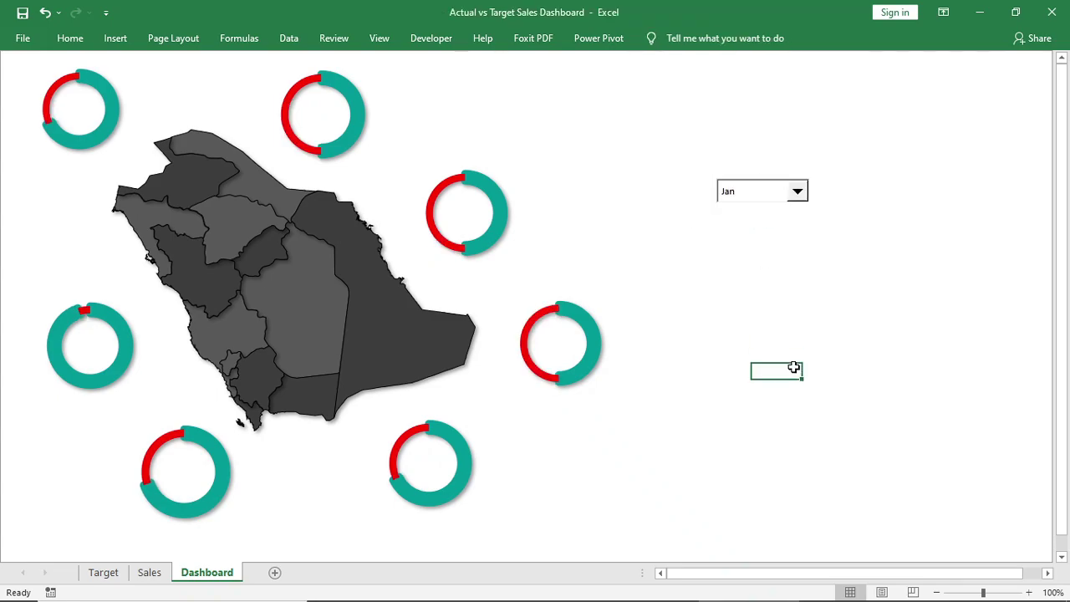
- Draw a vertical straight line about 0.68" long inside the large central province of the map
{"action": "left_click", "coordinate": [117, 39]}
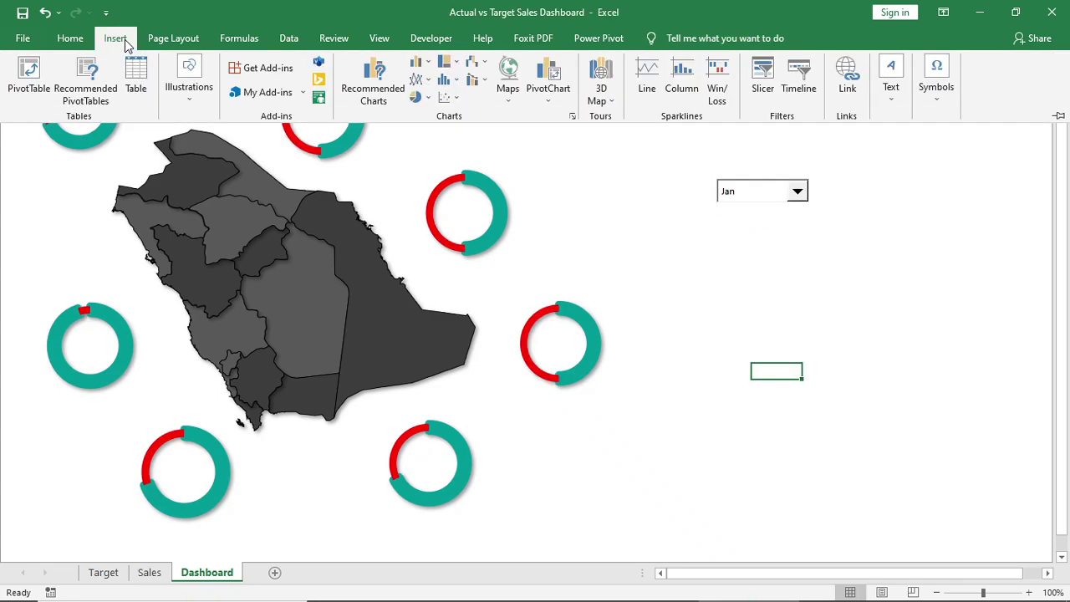
{"action": "left_click", "coordinate": [192, 108]}
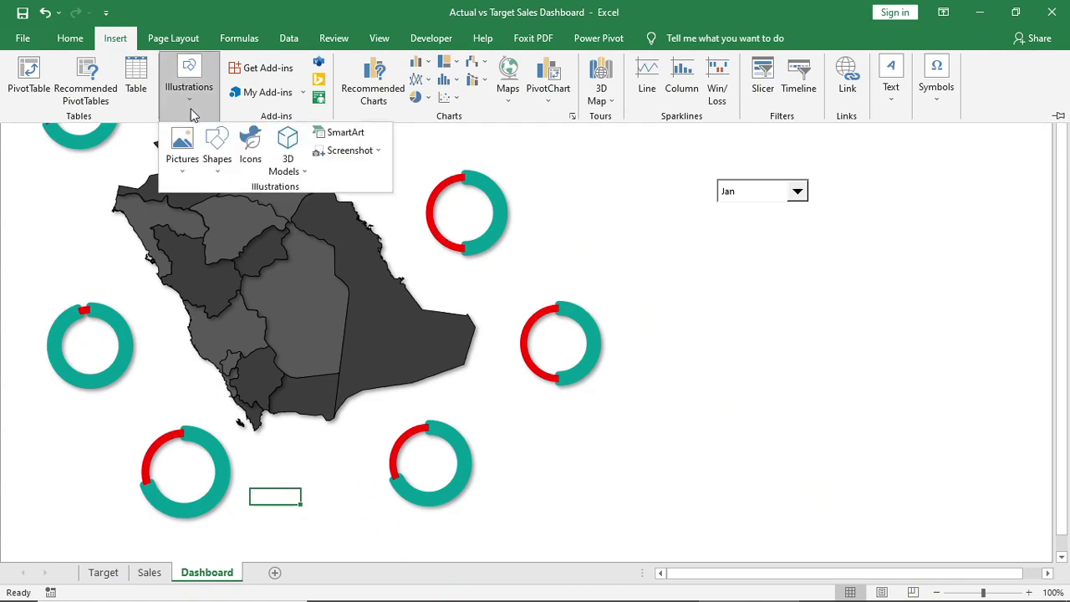
{"action": "left_click", "coordinate": [216, 150]}
{"action": "left_click", "coordinate": [234, 214]}
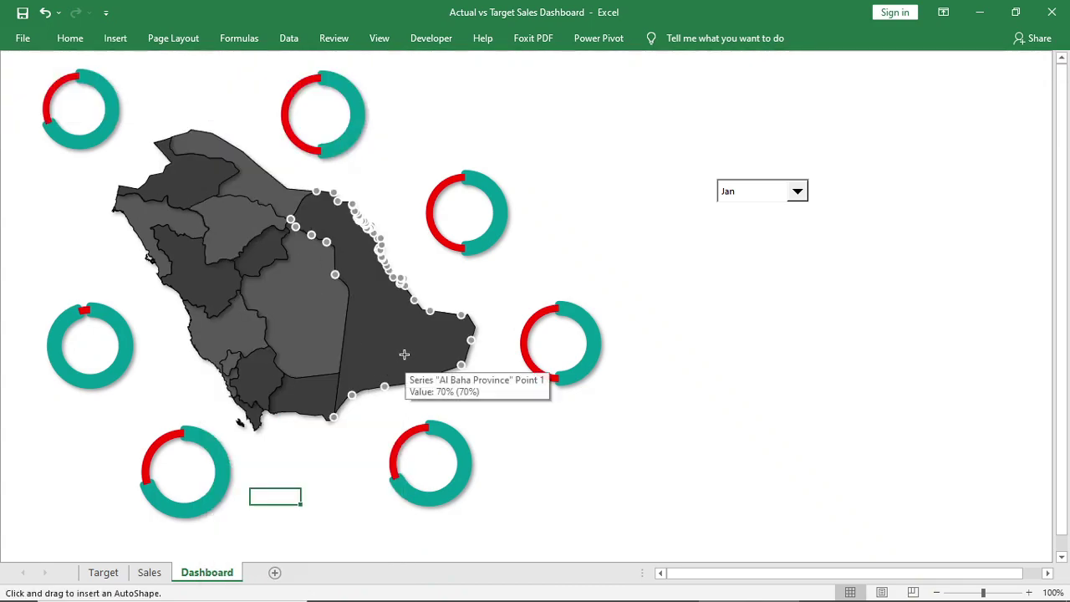
{"action": "left_click_drag", "start_coordinate": [305, 289], "coordinate": [305, 339]}
- Change the vertical line's outline to the Dash style and colour it grey
{"action": "left_click", "coordinate": [661, 40]}
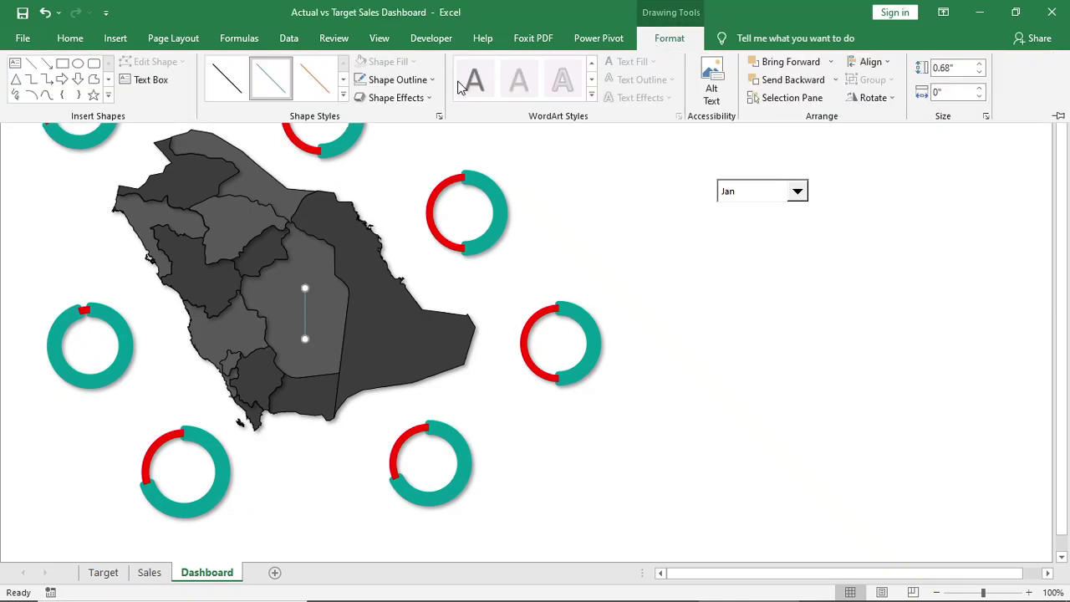
{"action": "left_click", "coordinate": [425, 80]}
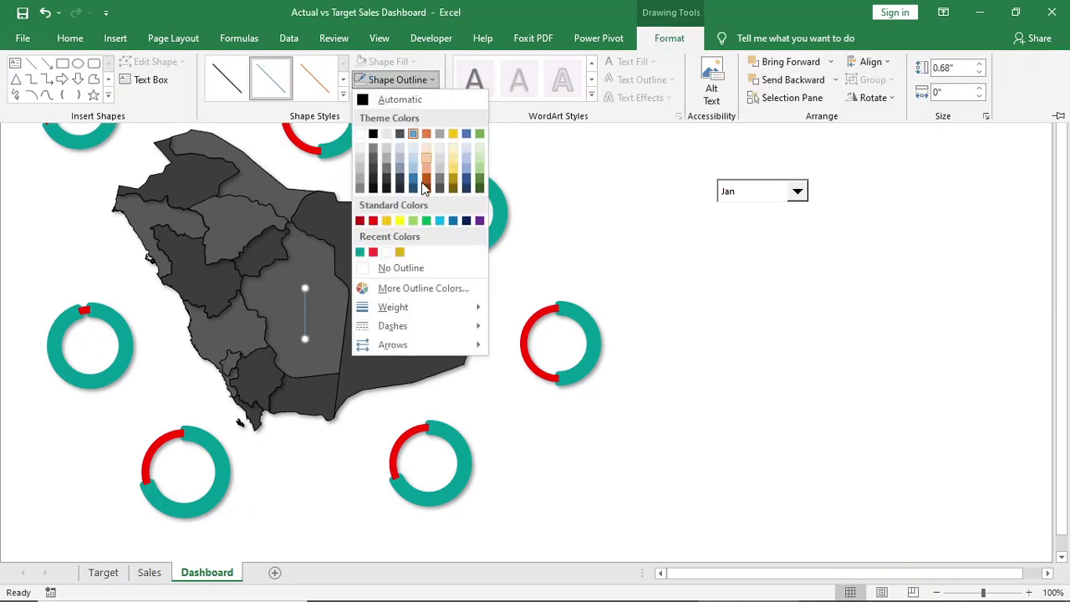
{"action": "mouse_move", "coordinate": [439, 316]}
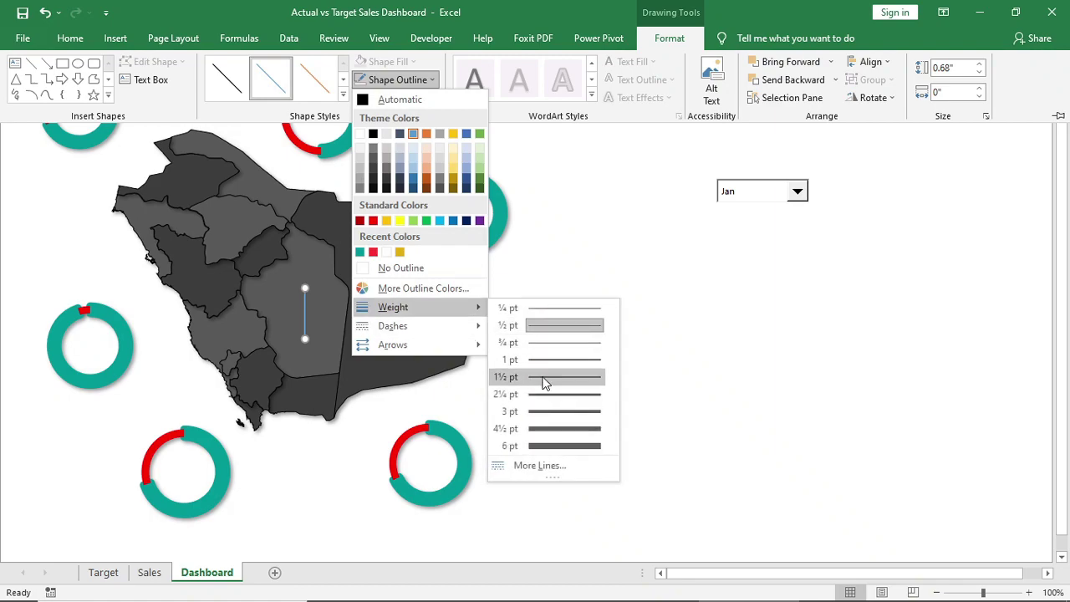
{"action": "mouse_move", "coordinate": [410, 326]}
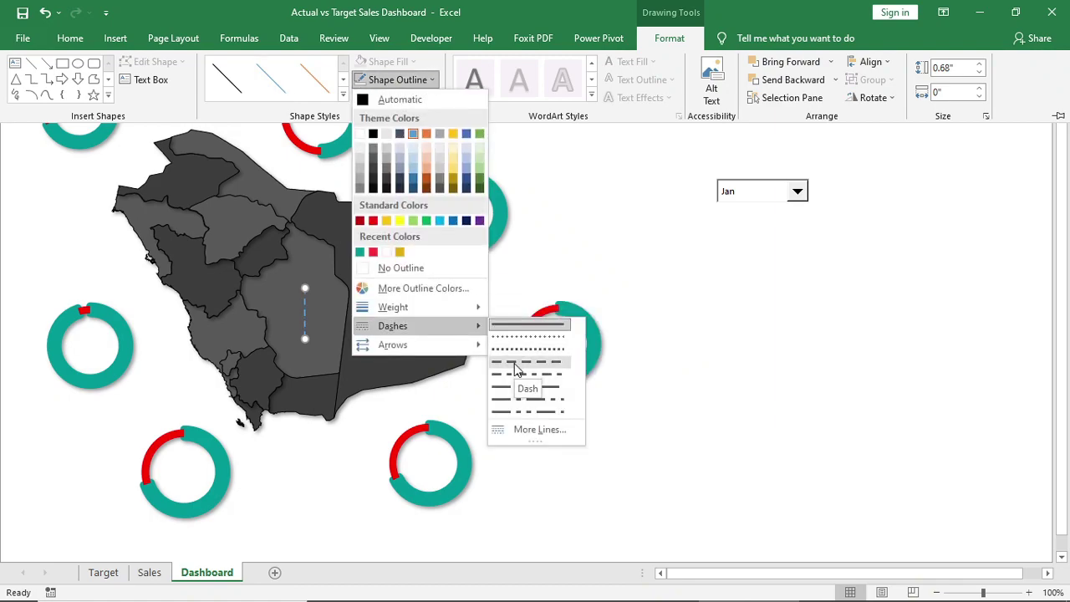
{"action": "left_click", "coordinate": [517, 370]}
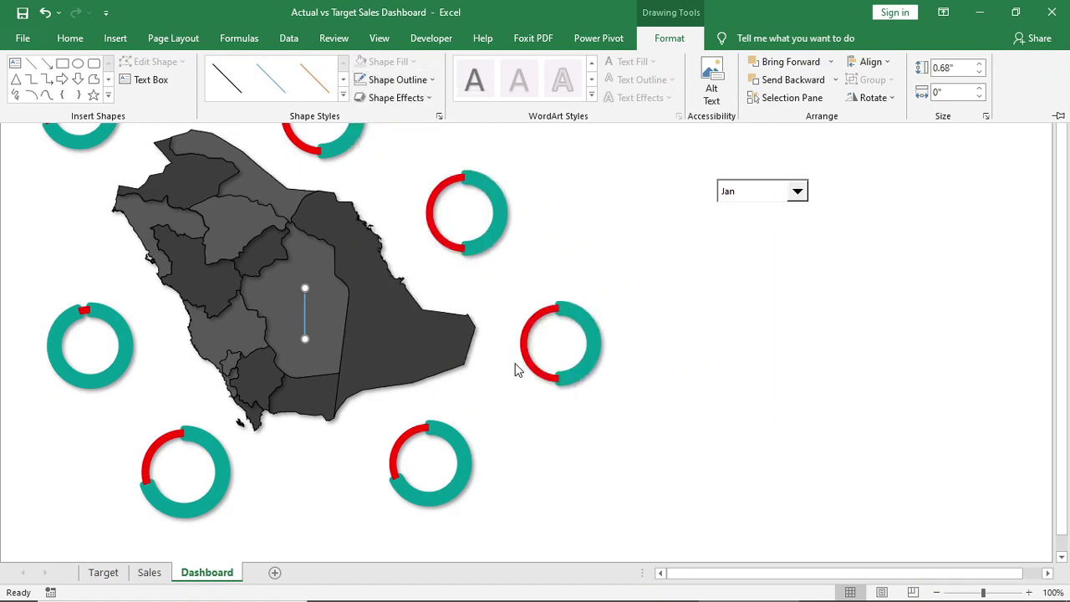
{"action": "left_click", "coordinate": [397, 78]}
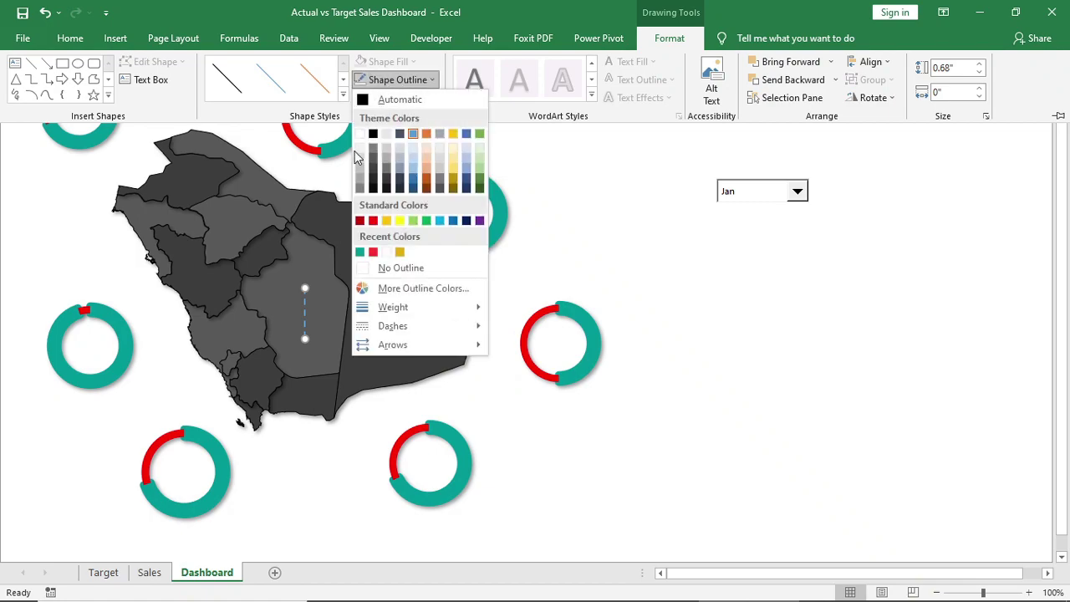
{"action": "left_click", "coordinate": [360, 182]}
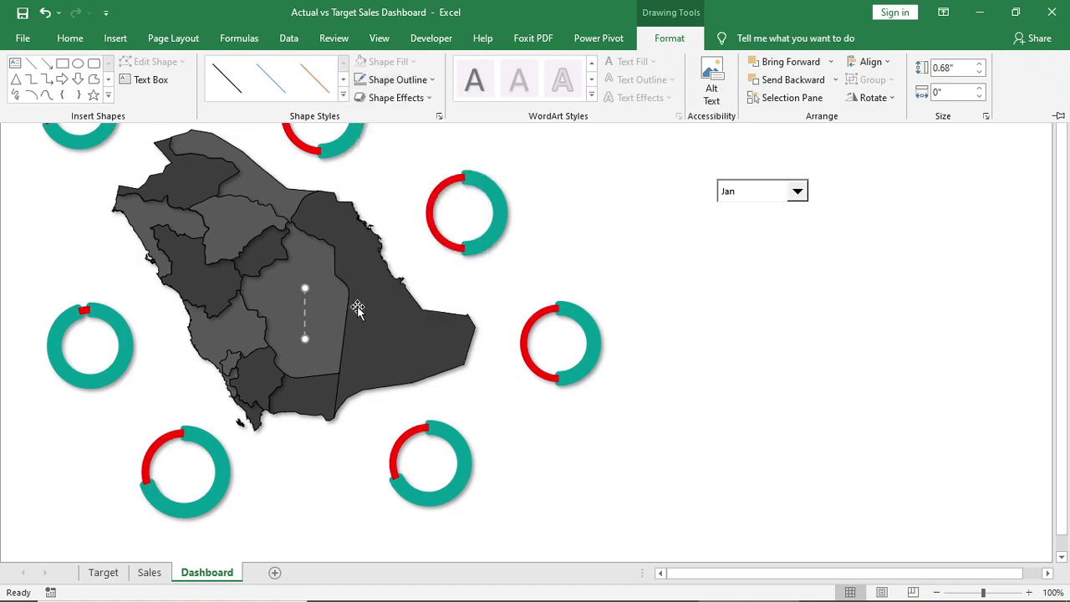
- Apply a shape effect to the dashed vertical line on the central province
{"action": "left_click", "coordinate": [396, 97]}
{"action": "mouse_move", "coordinate": [393, 231]}
{"action": "left_click", "coordinate": [466, 279]}
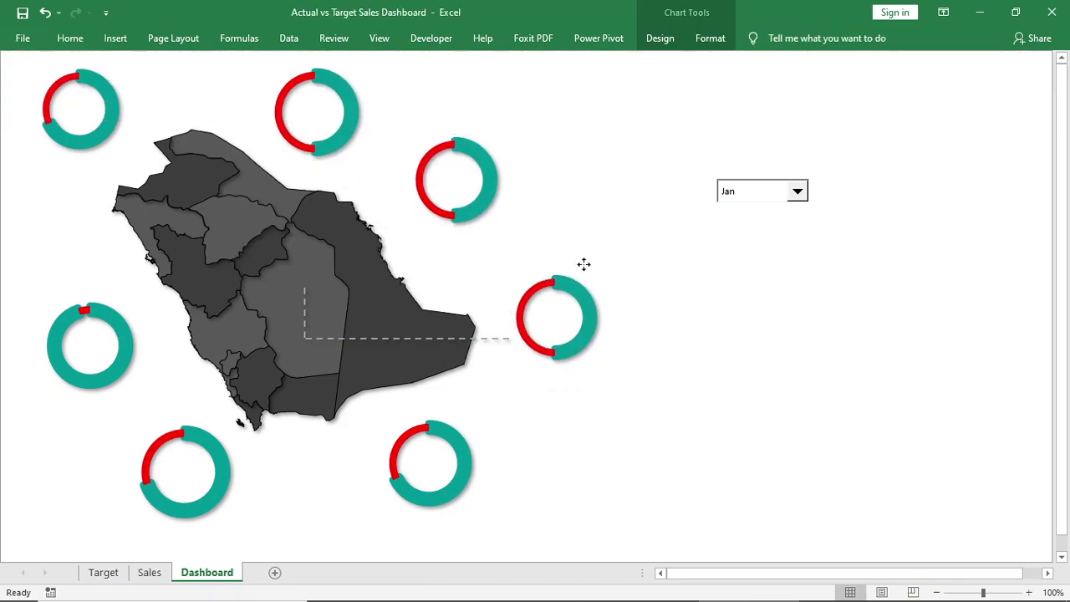
- Move the two doughnut charts east of the map into place and align the central province's dashed connector with its doughnut chart
{"action": "left_click_drag", "start_coordinate": [568, 232], "coordinate": [468, 318]}
{"action": "left_click", "coordinate": [301, 290]}
{"action": "left_click", "coordinate": [299, 305]}
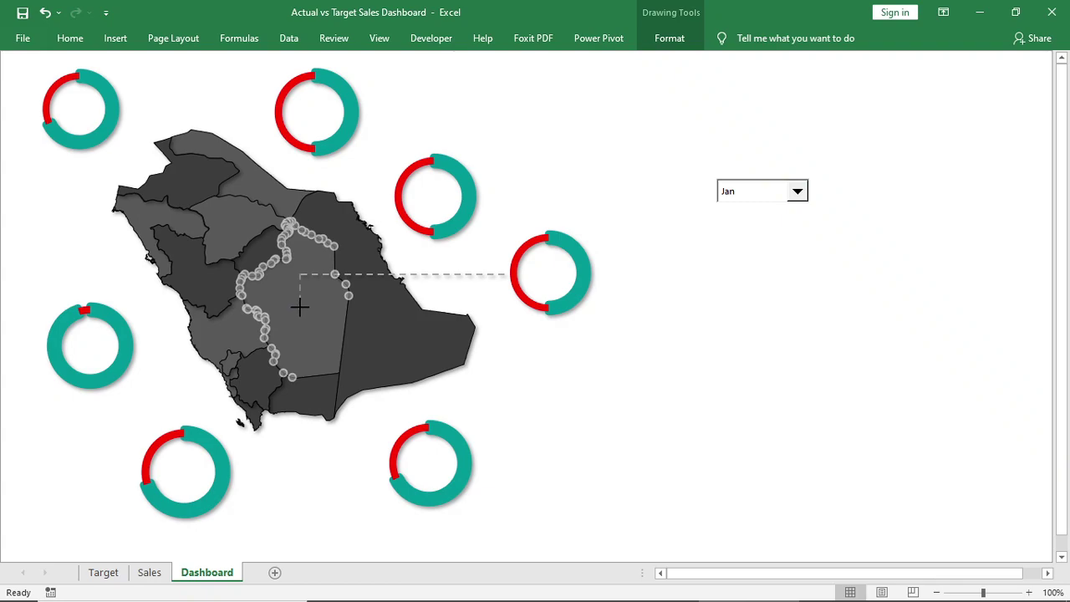
- Paste copies of the dashed connector and arrange them to join the remaining doughnut charts to their provinces, shifting the Madinah Province chart up
{"action": "key", "text": "ctrl+v"}
{"action": "left_click_drag", "start_coordinate": [224, 378], "coordinate": [200, 393]}
{"action": "left_click", "coordinate": [249, 495]}
{"action": "left_click_drag", "start_coordinate": [90, 345], "coordinate": [93, 305]}
{"action": "left_click", "coordinate": [573, 401]}
{"action": "left_click", "coordinate": [576, 356]}
{"action": "left_click_drag", "start_coordinate": [248, 132], "coordinate": [227, 132]}
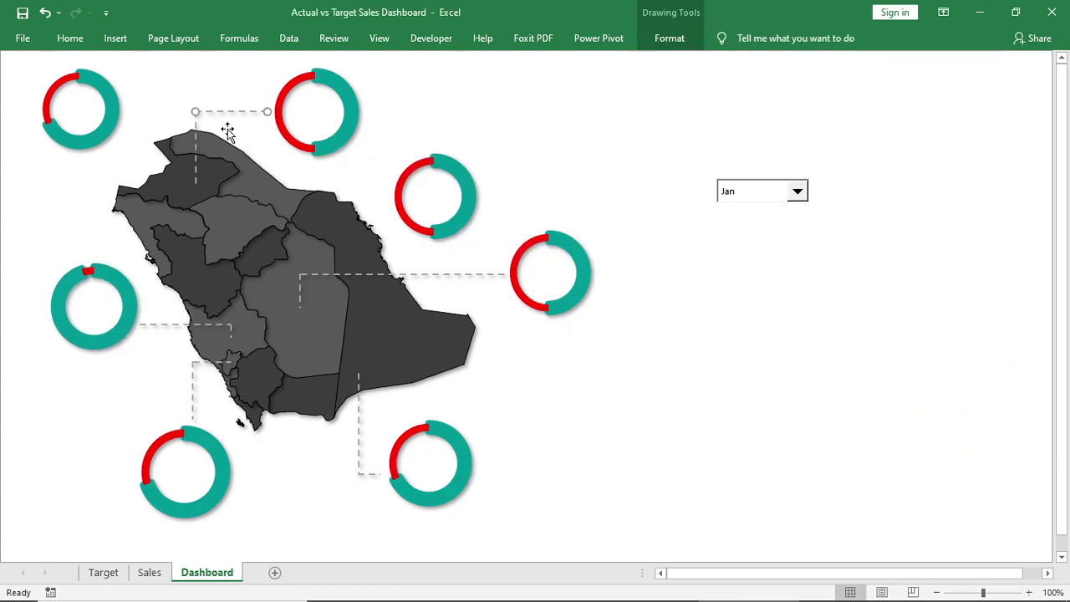
{"action": "left_click_drag", "start_coordinate": [285, 198], "coordinate": [279, 197]}
{"action": "left_click", "coordinate": [726, 355]}
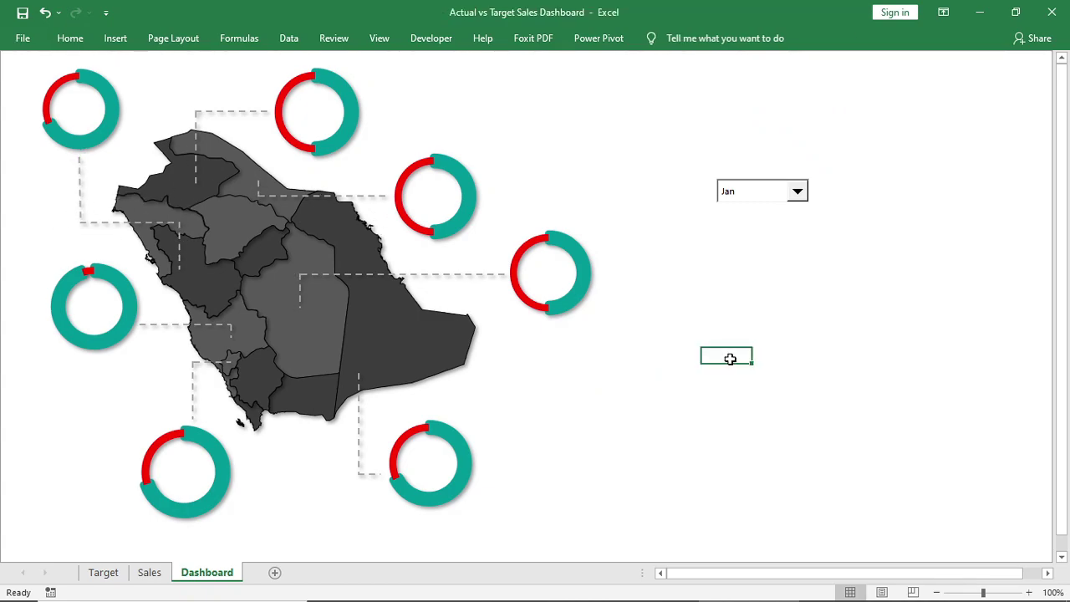
- Draw a rectangle over the centre of the Madinah Province doughnut chart west of the map and remove its fill and outline
{"action": "left_click", "coordinate": [114, 41]}
{"action": "left_click", "coordinate": [189, 83]}
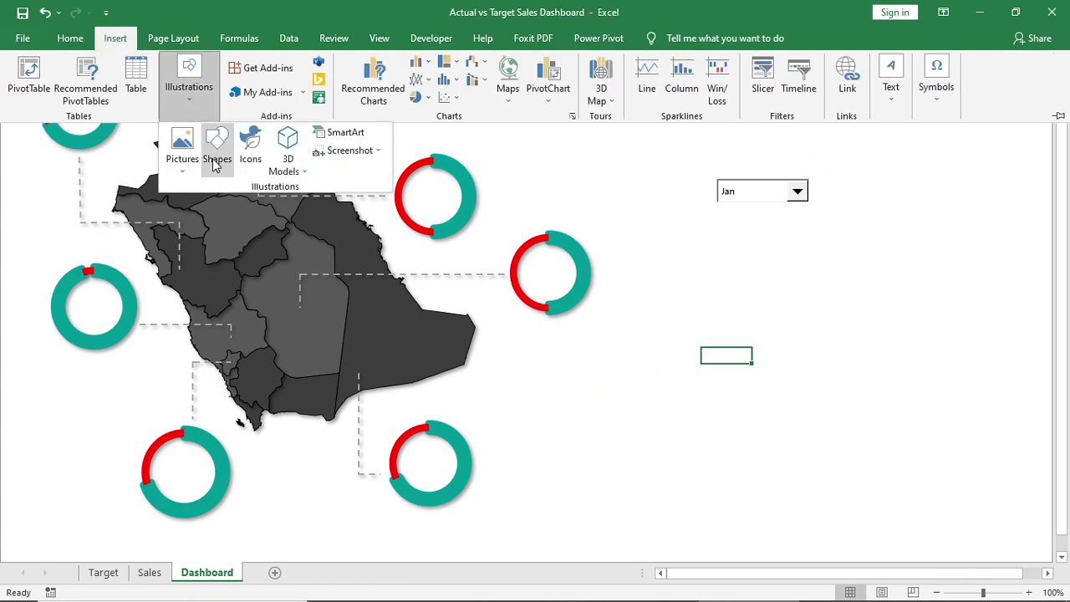
{"action": "left_click", "coordinate": [217, 149]}
{"action": "left_click", "coordinate": [257, 205]}
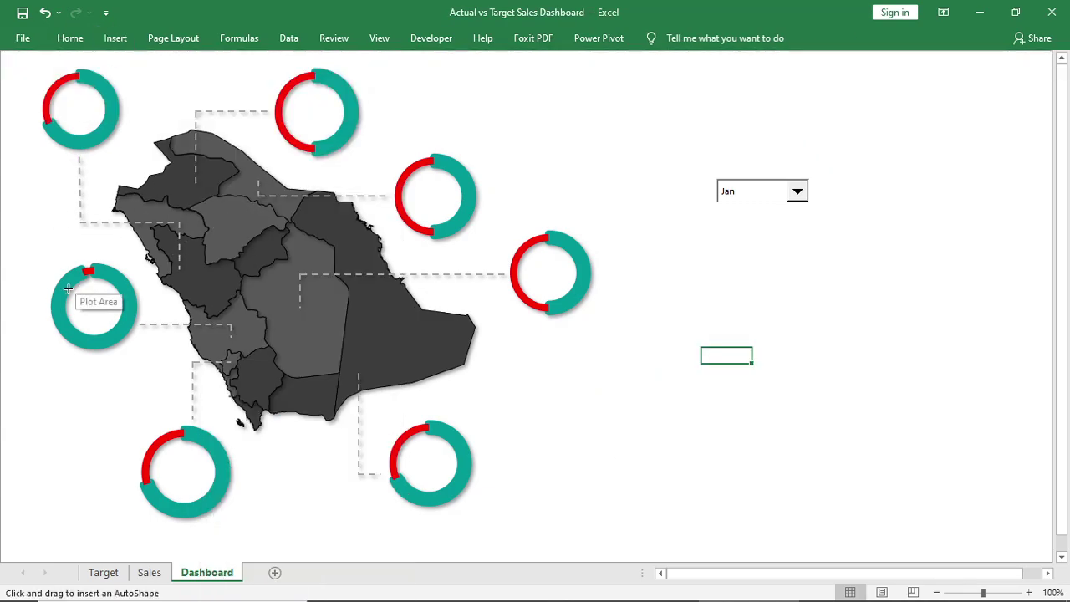
{"action": "mouse_move", "coordinate": [68, 290]}
{"action": "left_mouse_down"}
{"action": "mouse_move", "coordinate": [110, 305]}
{"action": "mouse_move", "coordinate": [127, 331]}
{"action": "left_mouse_up"}
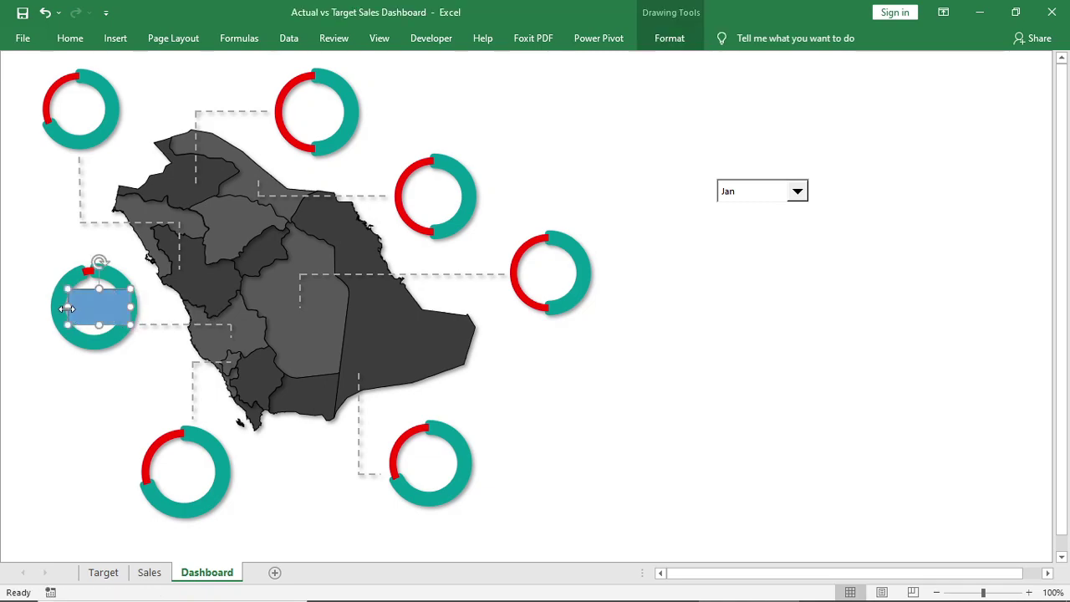
{"action": "left_click", "coordinate": [669, 38]}
- Show the formula bar and link the rectangle's text to the Madinah Province target achieved percentage with =Sales!$D$20
{"action": "left_click", "coordinate": [378, 37]}
{"action": "left_click", "coordinate": [260, 70]}
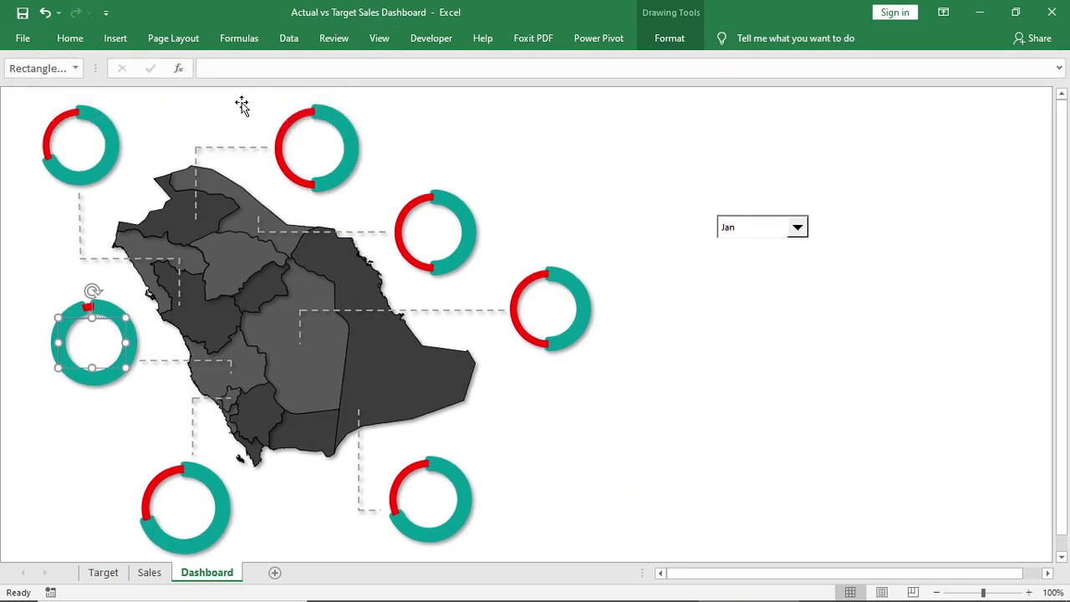
{"action": "left_click", "coordinate": [241, 66]}
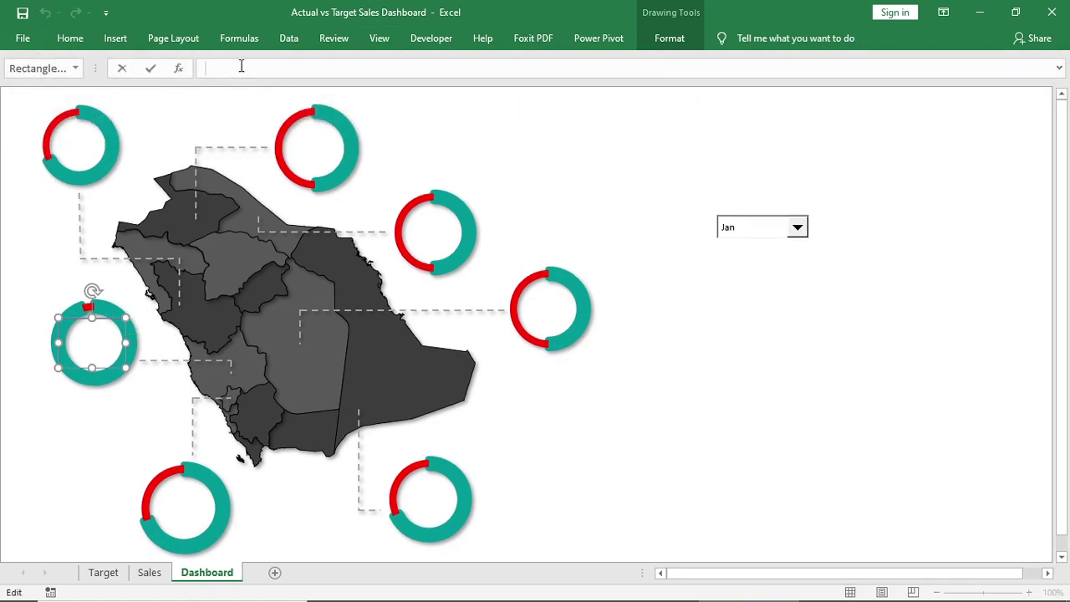
{"action": "left_click", "coordinate": [147, 573]}
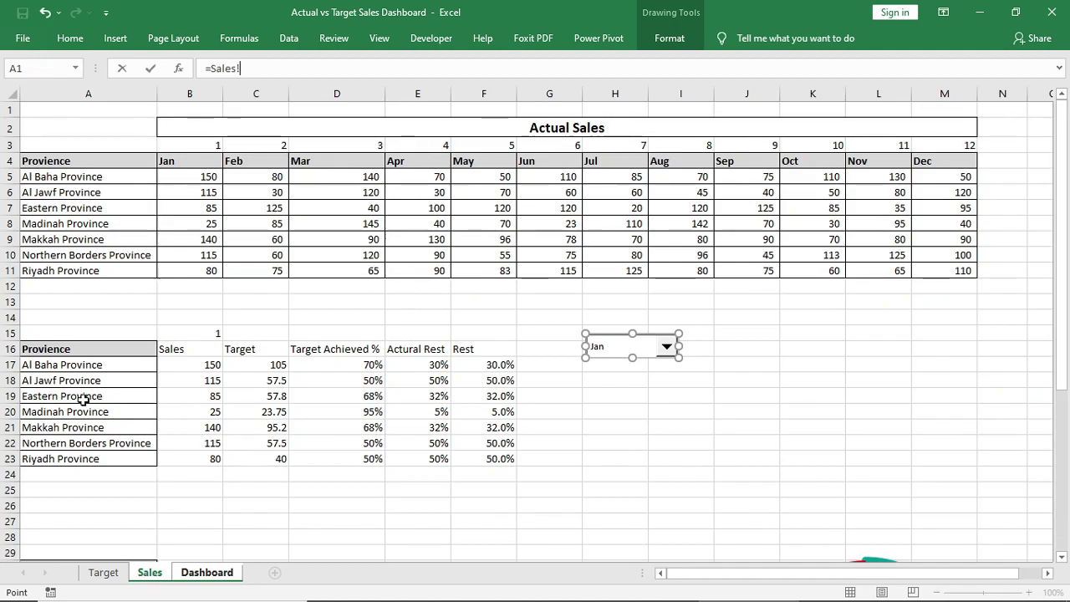
{"action": "left_click", "coordinate": [333, 410]}
{"action": "key", "text": "Return"}
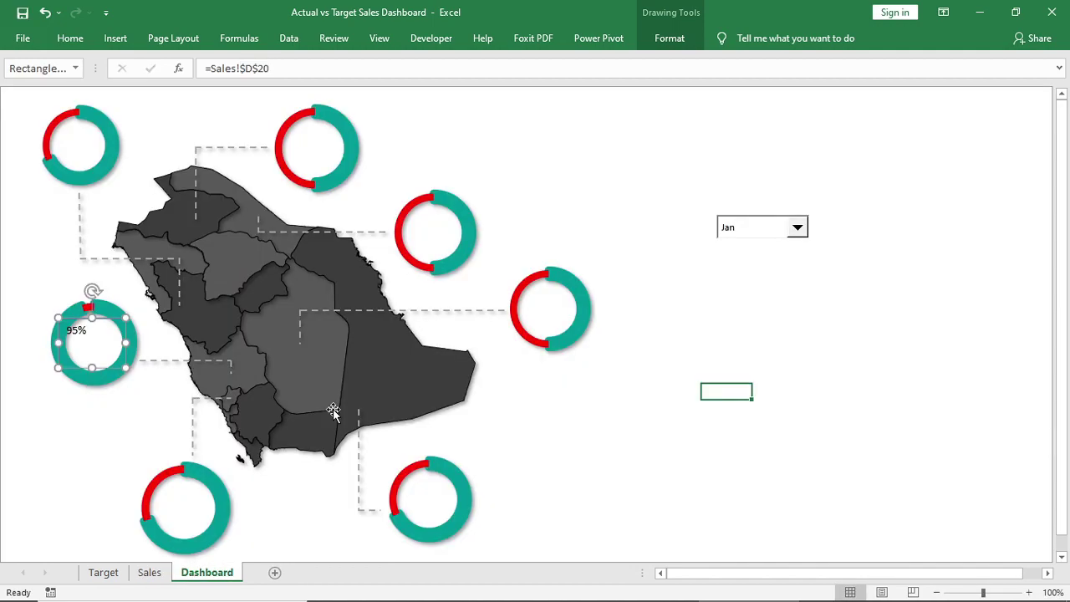
- Centre the percentage label horizontally and vertically, make it bold, and set its font to Agency FB at size 24
{"action": "left_click", "coordinate": [67, 39]}
{"action": "left_click", "coordinate": [294, 69]}
{"action": "left_click", "coordinate": [290, 92]}
{"action": "left_click", "coordinate": [89, 91]}
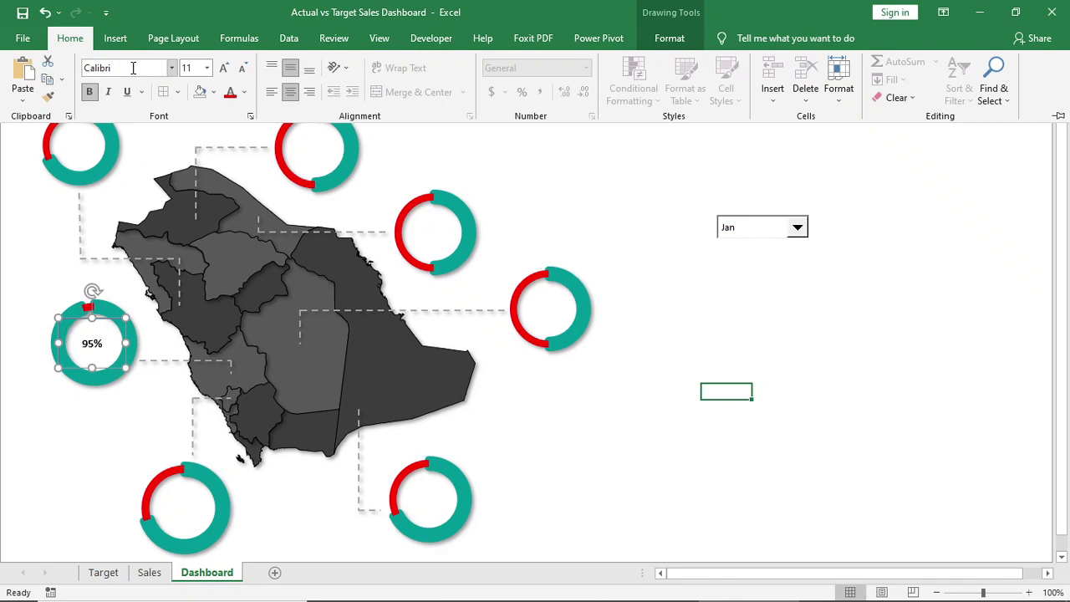
{"action": "left_click", "coordinate": [224, 68]}
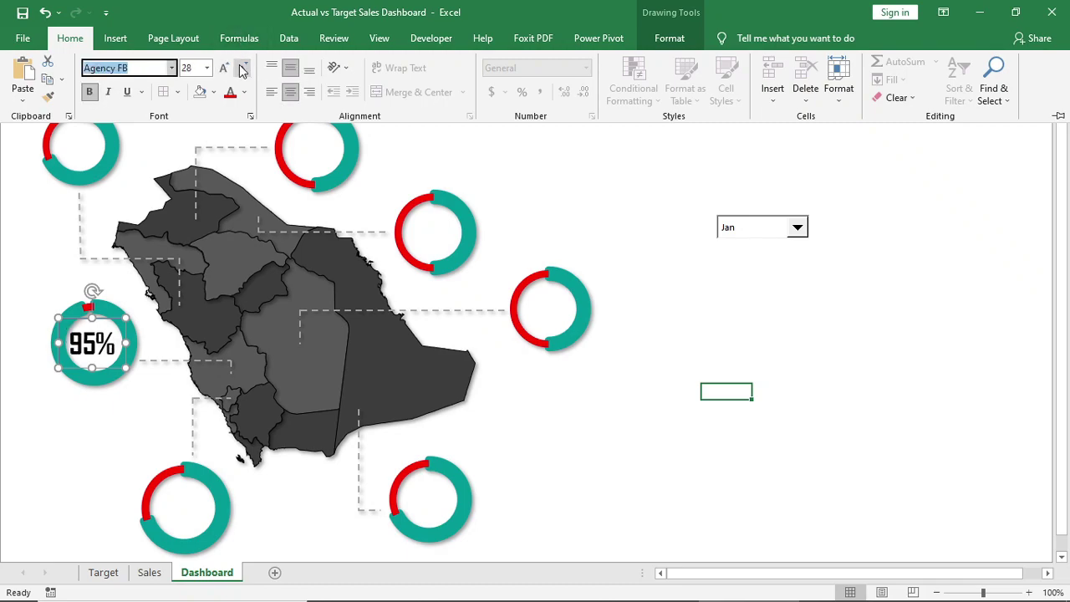
{"action": "left_click", "coordinate": [241, 68]}
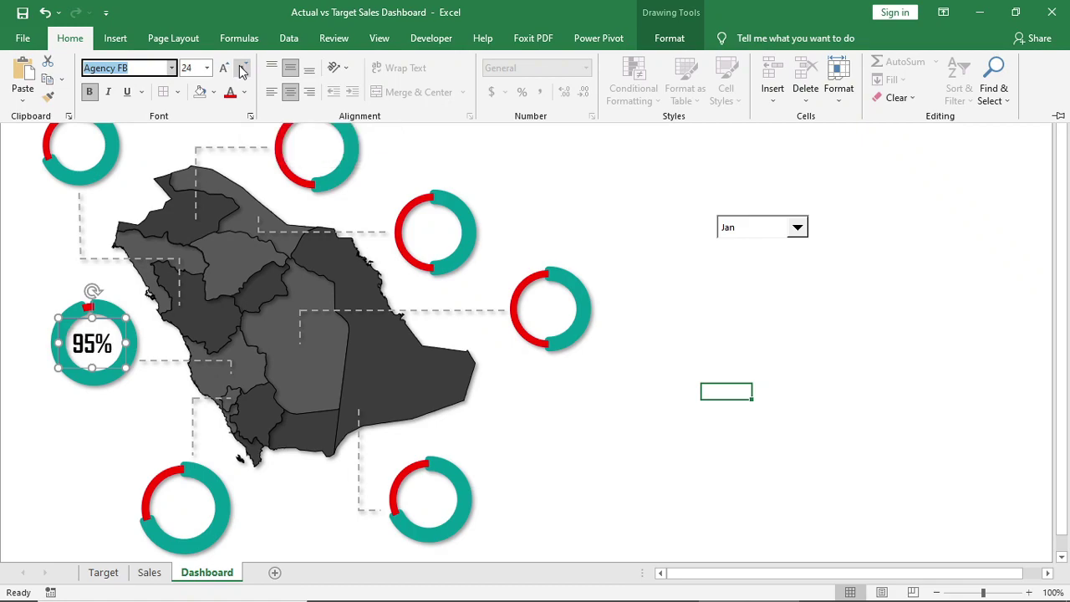
- Copy the percentage label into the Al Baha Province doughnut chart, then enlarge the original label's text by one size and centre it
{"action": "left_click_drag", "start_coordinate": [99, 377], "coordinate": [196, 536]}
{"action": "left_click", "coordinate": [92, 351]}
{"action": "left_click", "coordinate": [70, 38]}
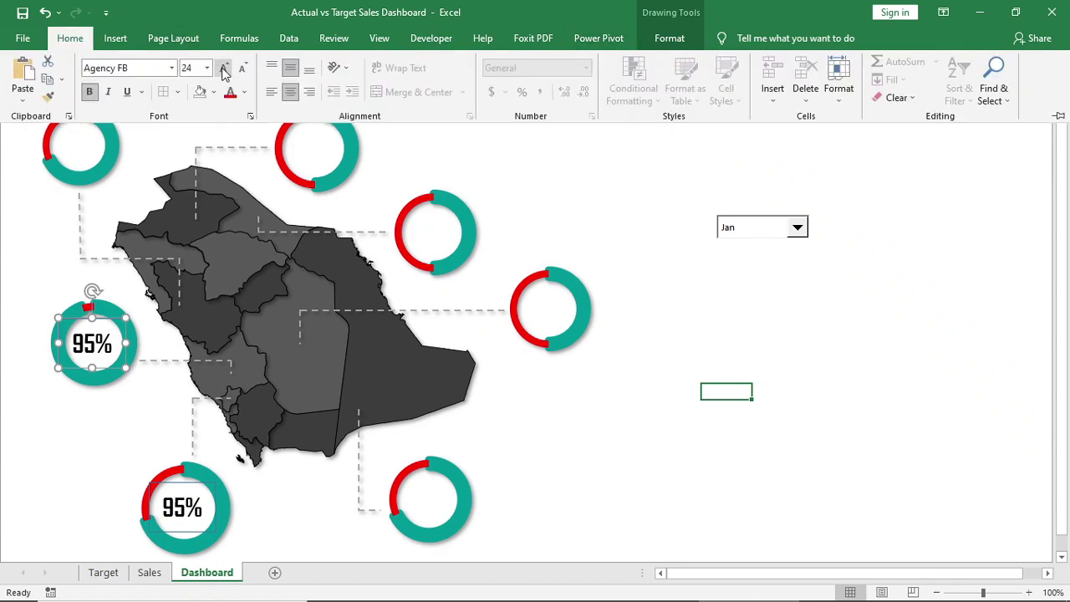
{"action": "left_click", "coordinate": [224, 68]}
{"action": "left_click", "coordinate": [112, 371]}
{"action": "double_click", "coordinate": [105, 368]}
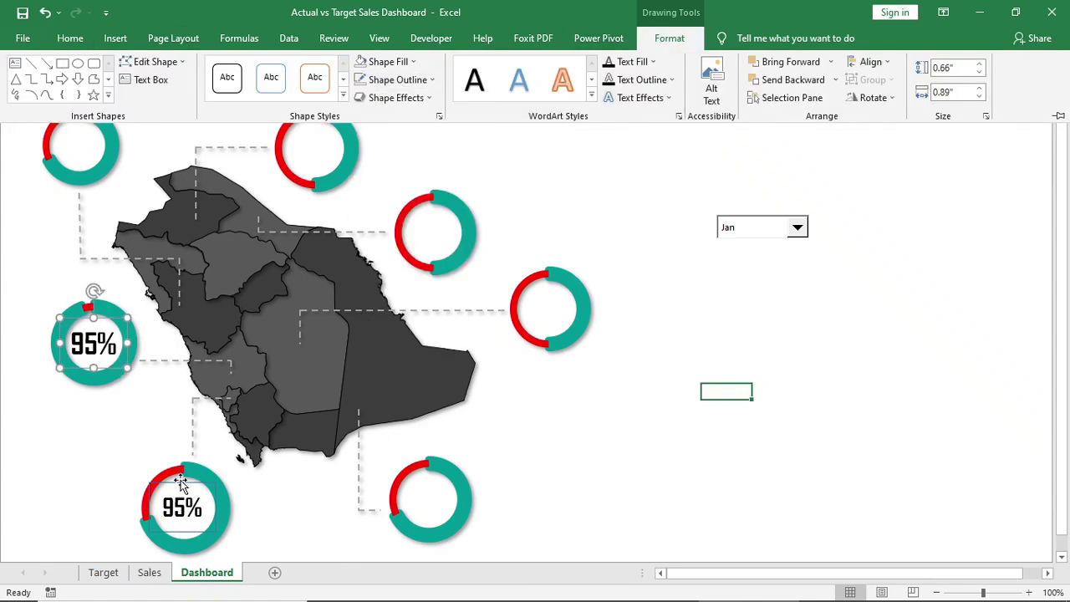
- Copy the percentage label into the centres of the remaining five doughnut charts
{"action": "left_click", "coordinate": [182, 510]}
{"action": "left_click", "coordinate": [192, 521]}
{"action": "left_click_drag", "start_coordinate": [191, 521], "coordinate": [554, 321]}
{"action": "left_click_drag", "start_coordinate": [555, 321], "coordinate": [94, 173]}
- Link the label in the doughnut chart southwest of the map to Al Baha Province's target achieved cell, =Sales!$D$17
{"action": "left_click", "coordinate": [182, 510]}
{"action": "left_click_drag", "start_coordinate": [325, 67], "coordinate": [205, 68]}
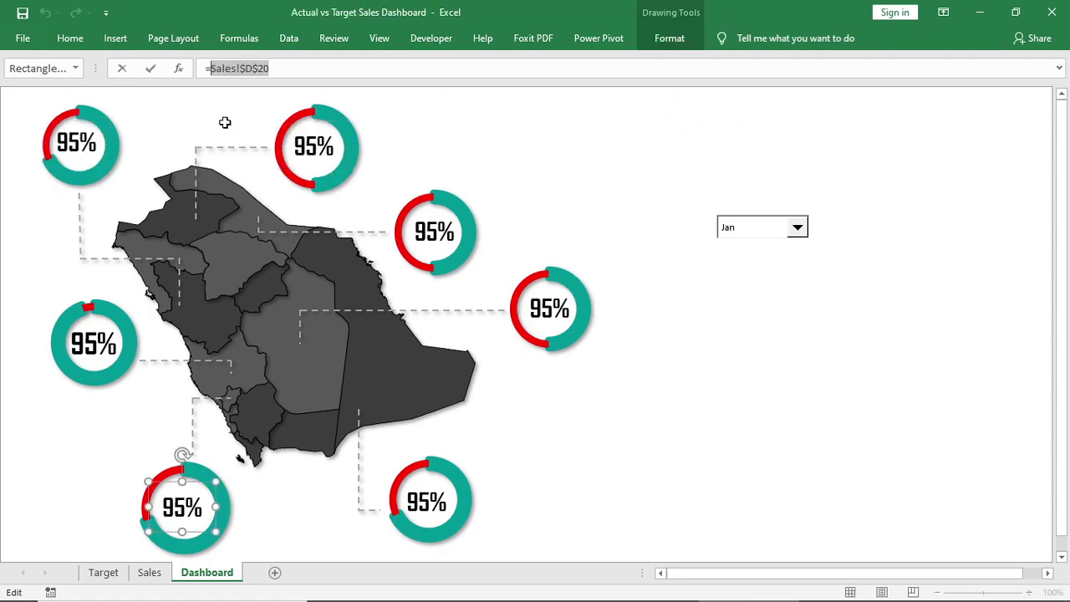
{"action": "type", "text": "="}
{"action": "left_click", "coordinate": [148, 572]}
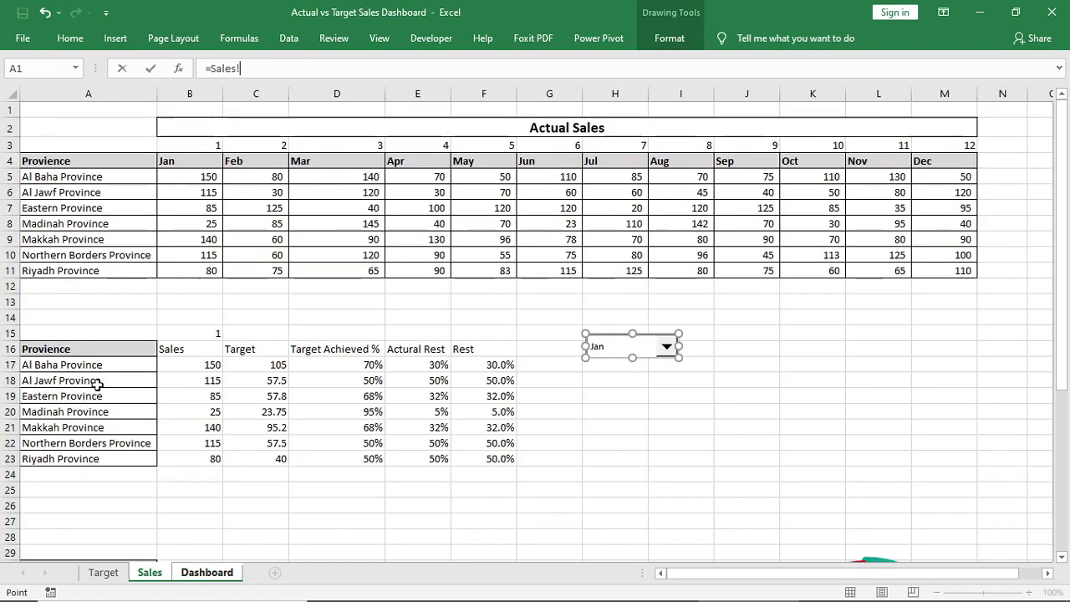
{"action": "left_click", "coordinate": [306, 360]}
{"action": "key", "text": "Return"}
- Link the label in the doughnut chart southeast of the map to Eastern Province's target achieved cell, =Sales!$D$19
{"action": "left_click", "coordinate": [428, 505]}
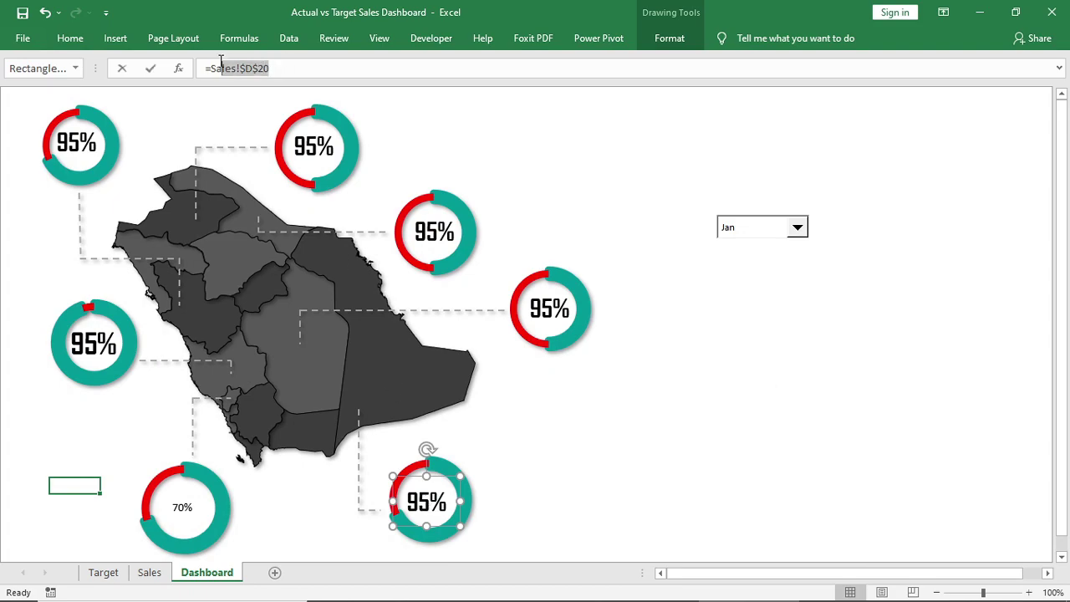
{"action": "key", "text": "BackSpace"}
{"action": "left_click", "coordinate": [149, 572]}
{"action": "left_click", "coordinate": [306, 395]}
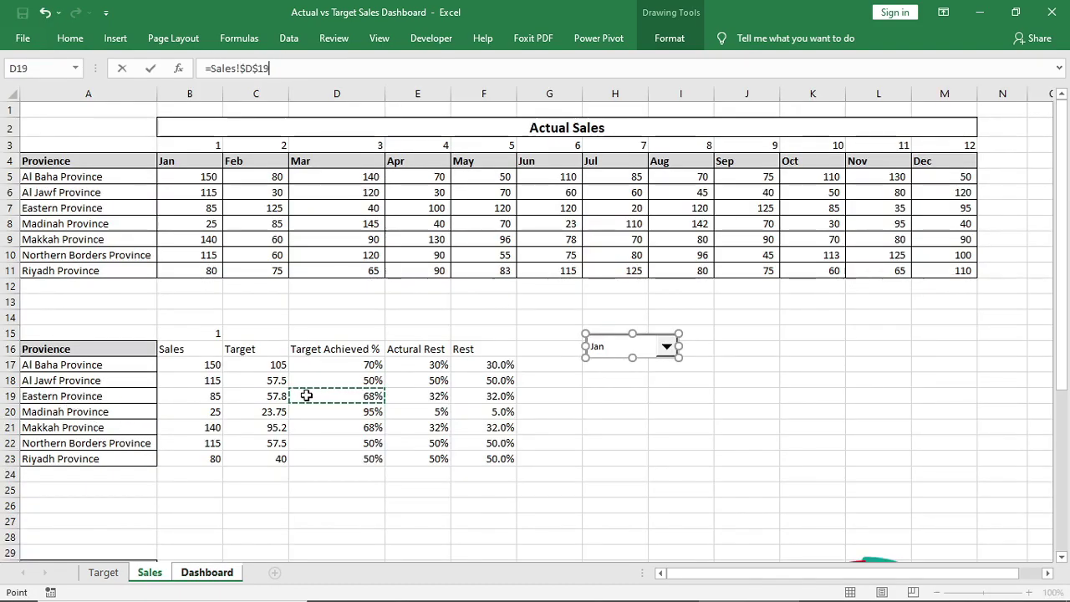
{"action": "key", "text": "Return"}
- Link the label in the easternmost doughnut chart to Riyadh Province's target achieved cell, =Sales!$D$23
{"action": "left_click", "coordinate": [550, 309]}
{"action": "key", "text": "BackSpace"}
{"action": "left_click", "coordinate": [149, 572]}
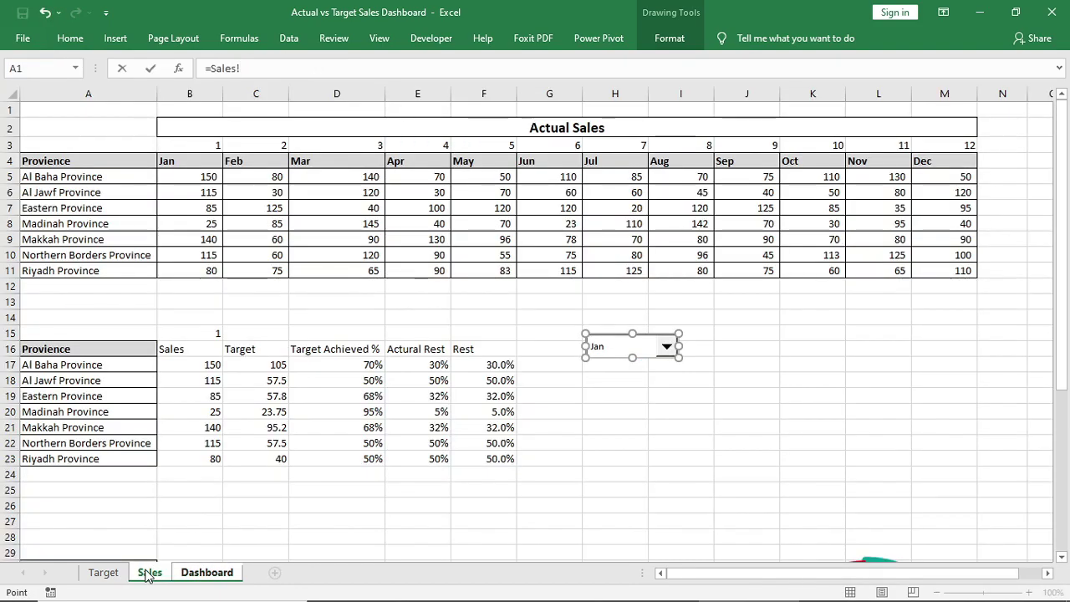
{"action": "left_click", "coordinate": [350, 459]}
{"action": "key", "text": "Return"}
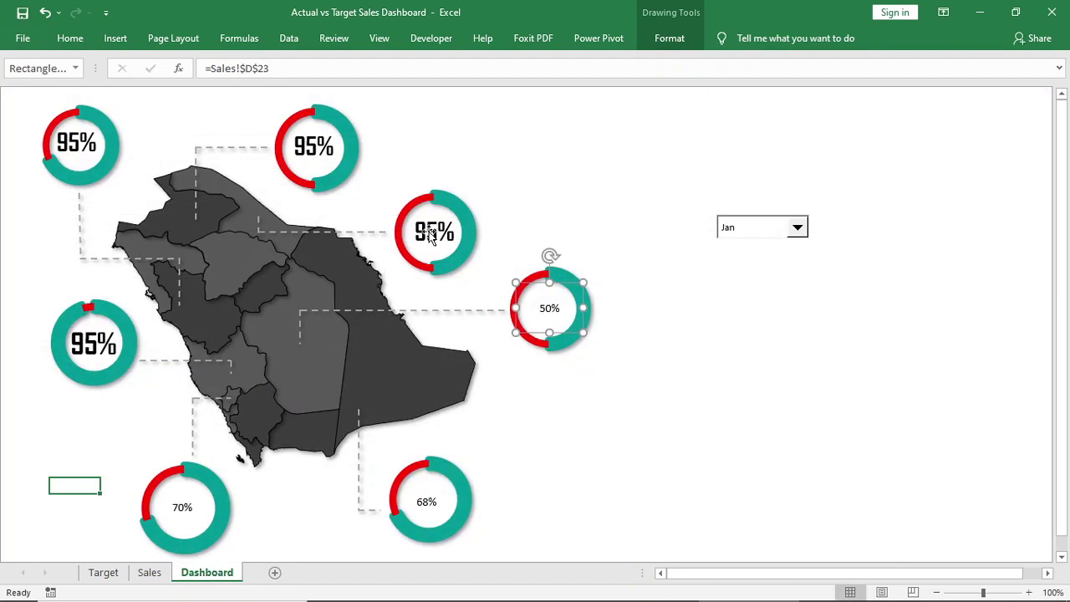
- Link the label in the doughnut chart northeast of the map to Northern Borders Province's target achieved cell, D22 on the Sales sheet
{"action": "left_click", "coordinate": [434, 232]}
{"action": "left_click_drag", "start_coordinate": [270, 69], "coordinate": [226, 68]}
{"action": "key", "text": "BackSpace"}
{"action": "left_click", "coordinate": [149, 572]}
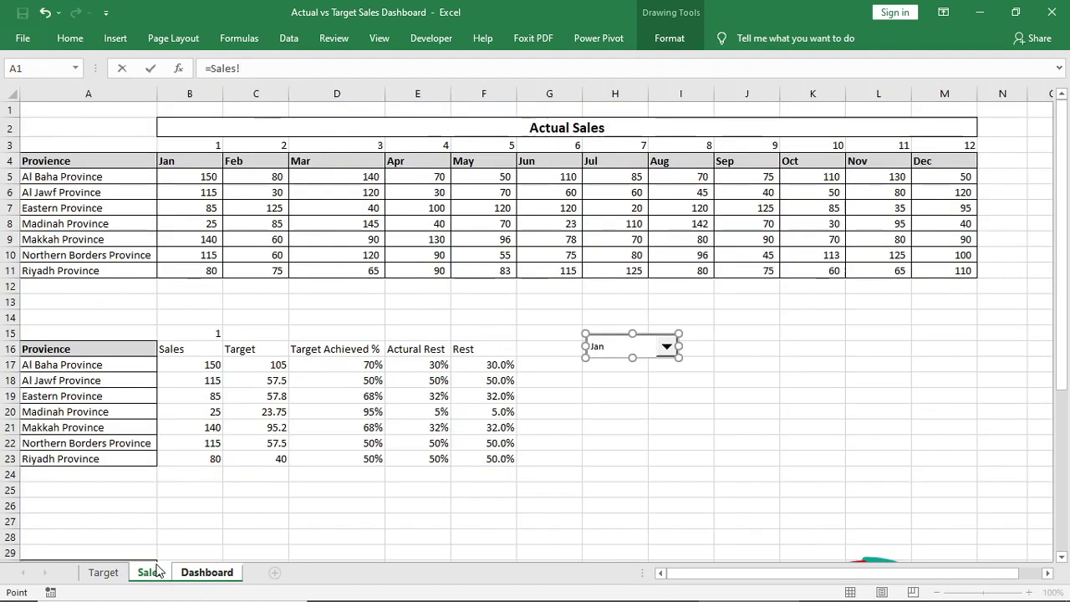
{"action": "left_click", "coordinate": [339, 442]}
{"action": "key", "text": "Return"}
- Link the label in the doughnut chart directly north of the map to Al Jawf Province's target achieved cell, D18 on the Sales sheet
{"action": "left_click", "coordinate": [316, 148]}
{"action": "left_click_drag", "start_coordinate": [271, 69], "coordinate": [210, 68]}
{"action": "key", "text": "BackSpace"}
{"action": "left_click", "coordinate": [148, 572]}
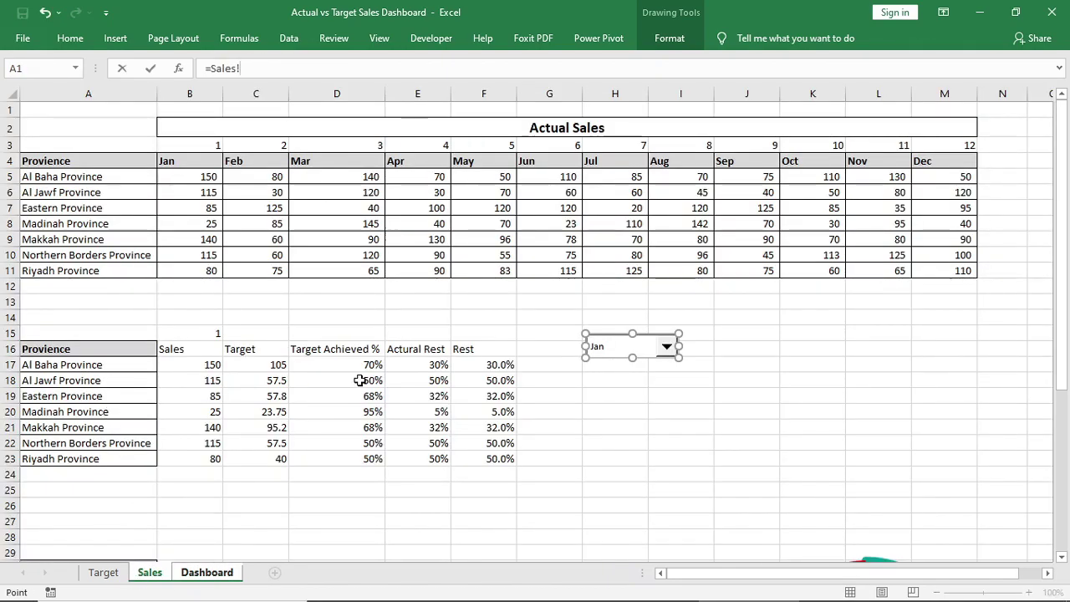
{"action": "key", "text": "Return"}
- Link the label in the doughnut chart northwest of the map to Makkah Province's target achieved cell, =Sales!$D$21
{"action": "left_click", "coordinate": [83, 142]}
{"action": "left_click_drag", "start_coordinate": [271, 68], "coordinate": [210, 69]}
{"action": "key", "text": "BackSpace"}
{"action": "left_click", "coordinate": [149, 572]}
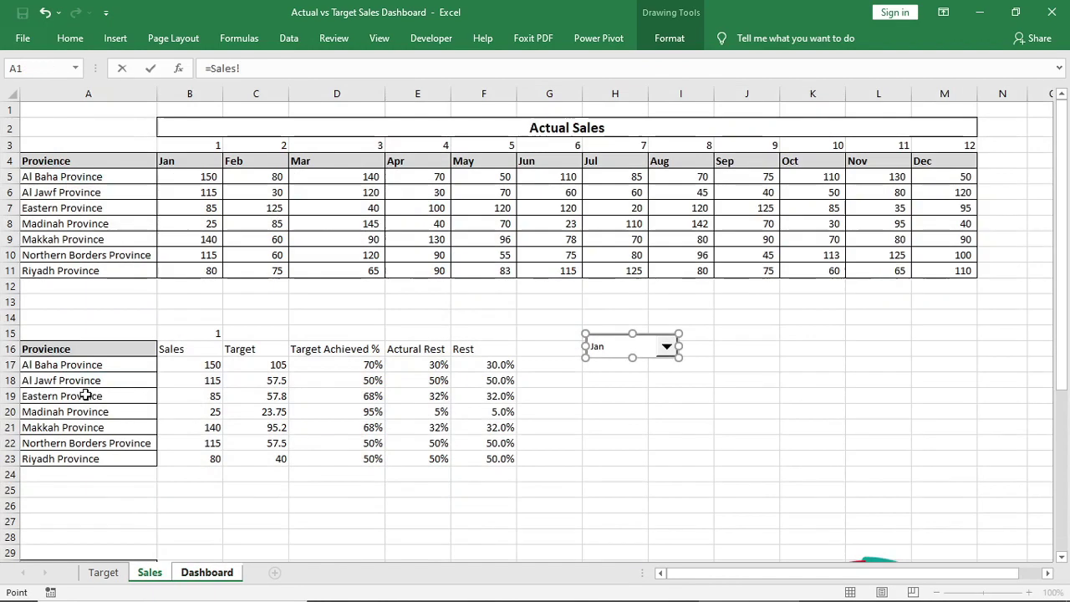
{"action": "left_click", "coordinate": [359, 426]}
{"action": "key", "text": "Return"}
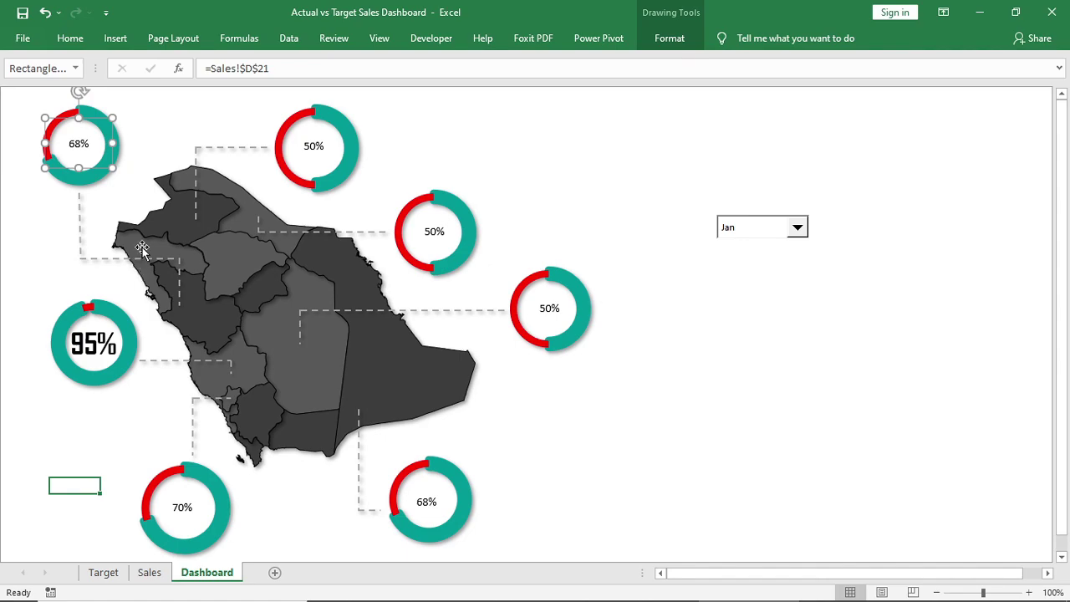
- Copy the Madinah label's formatting with Format Painter onto the percentage labels of the other six doughnut charts
{"action": "left_click", "coordinate": [93, 343]}
{"action": "left_click", "coordinate": [70, 39]}
{"action": "double_click", "coordinate": [50, 99]}
{"action": "left_click", "coordinate": [79, 144]}
{"action": "left_click", "coordinate": [314, 146]}
{"action": "left_click", "coordinate": [434, 231]}
{"action": "left_click", "coordinate": [550, 308]}
{"action": "left_click", "coordinate": [427, 502]}
{"action": "left_click", "coordinate": [182, 507]}
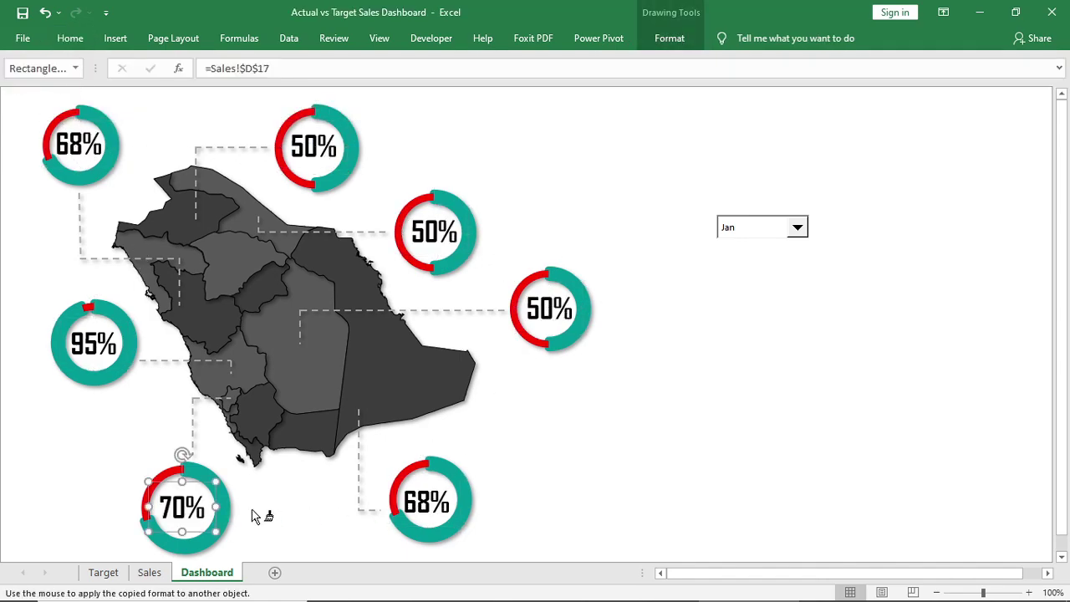
{"action": "key", "text": "Escape"}
- Nudge the Eastern Province percentage label slightly upward to centre it in its doughnut chart, and check the Riyadh label's position
{"action": "left_click", "coordinate": [576, 502]}
{"action": "left_click", "coordinate": [430, 485]}
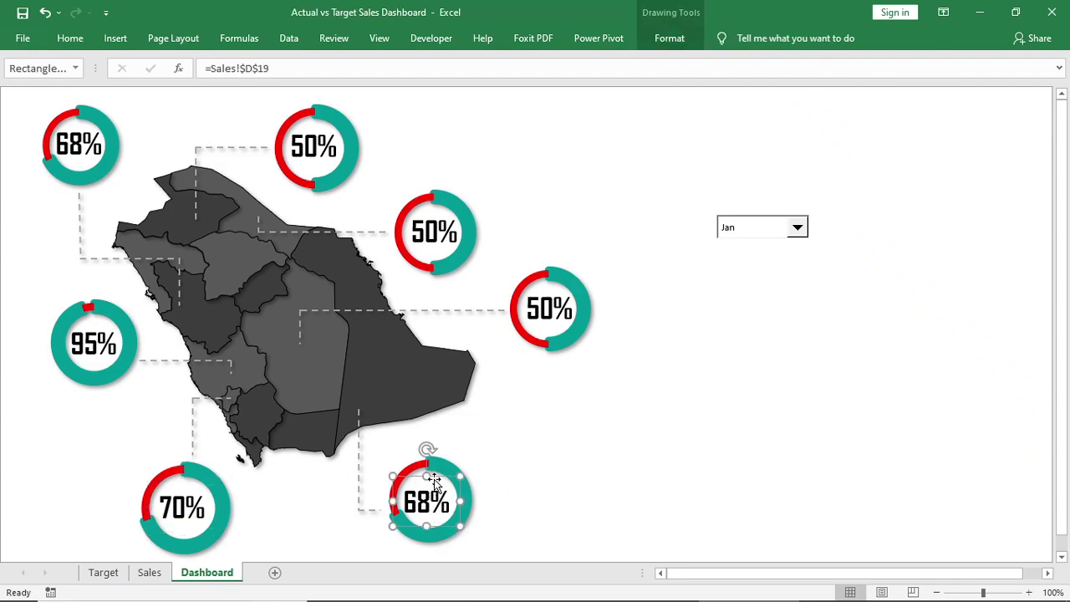
{"action": "left_click", "coordinate": [556, 299]}
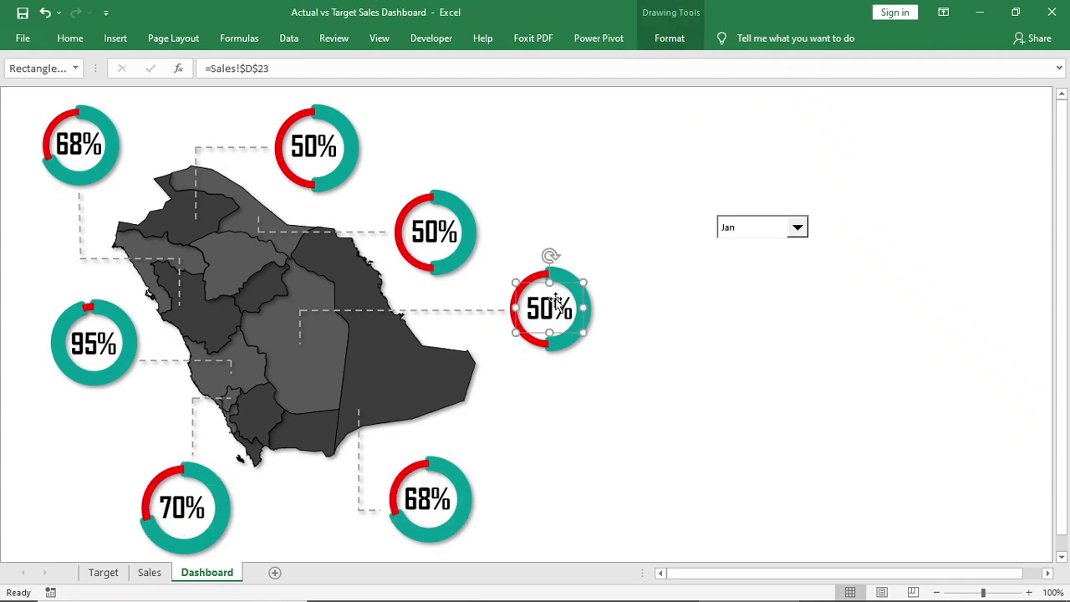
{"action": "left_click", "coordinate": [676, 454]}
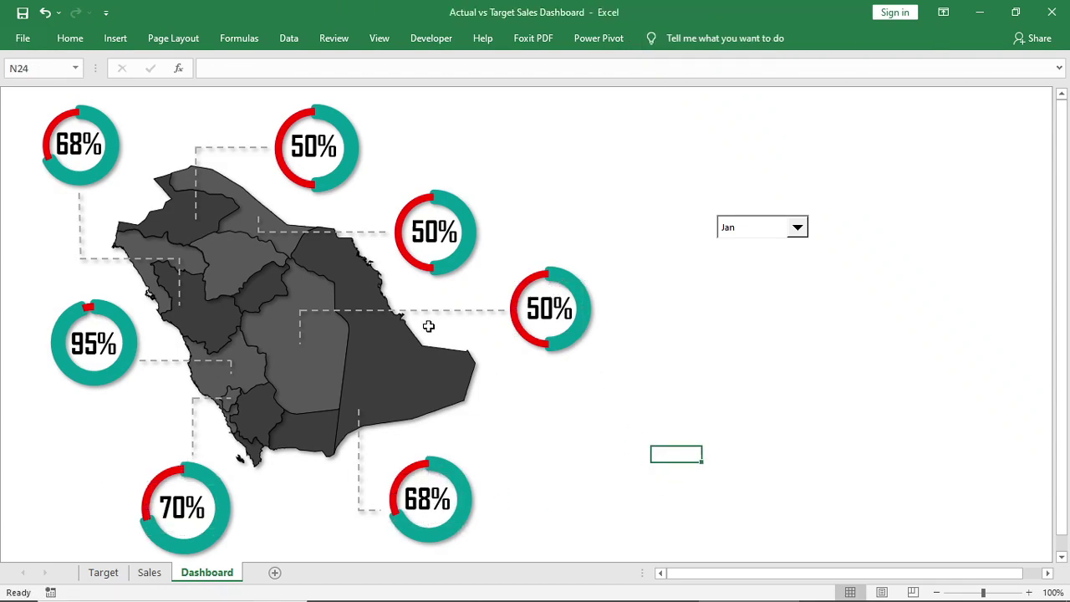
- Rotate the first-slice angle of the Al Jawf, Northern Borders and Riyadh doughnut charts so the red slices face away from the map
{"action": "double_click", "coordinate": [351, 182]}
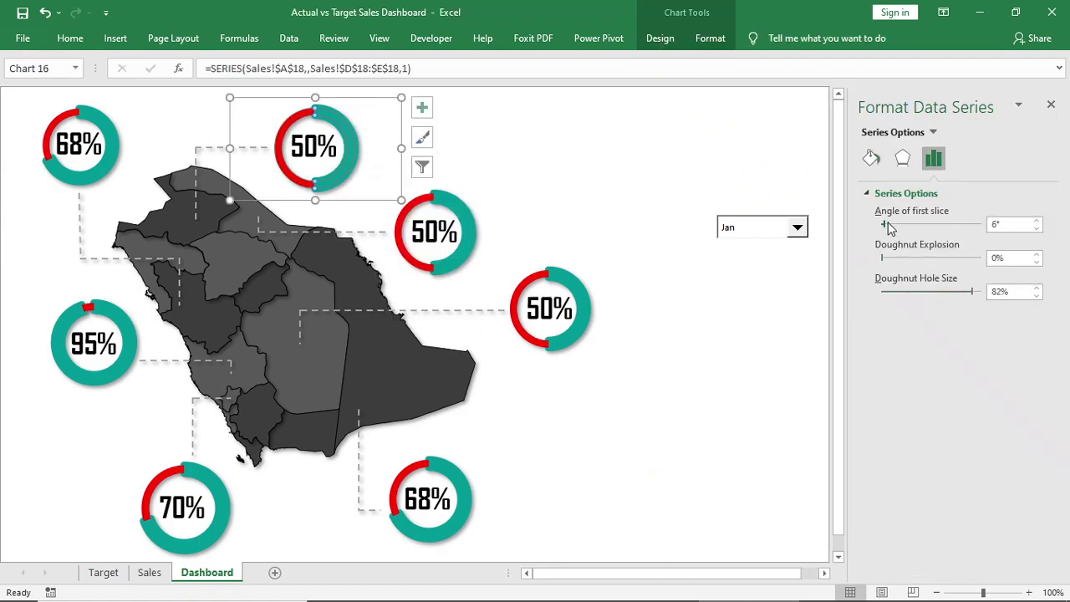
{"action": "left_click_drag", "start_coordinate": [893, 228], "coordinate": [949, 228]}
{"action": "key", "text": "Tab"}
{"action": "left_click", "coordinate": [582, 322]}
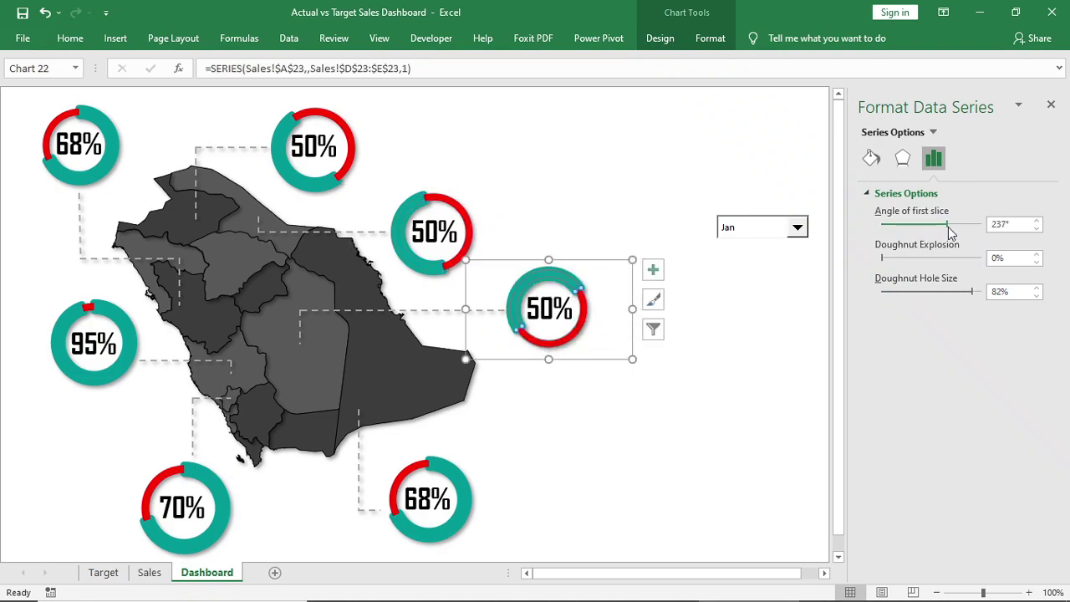
{"action": "left_click", "coordinate": [626, 439]}
- Draw a rectangle about 1.01" wide and 0.28" high beside the Al Jawf Province doughnut chart
{"action": "left_click", "coordinate": [117, 38]}
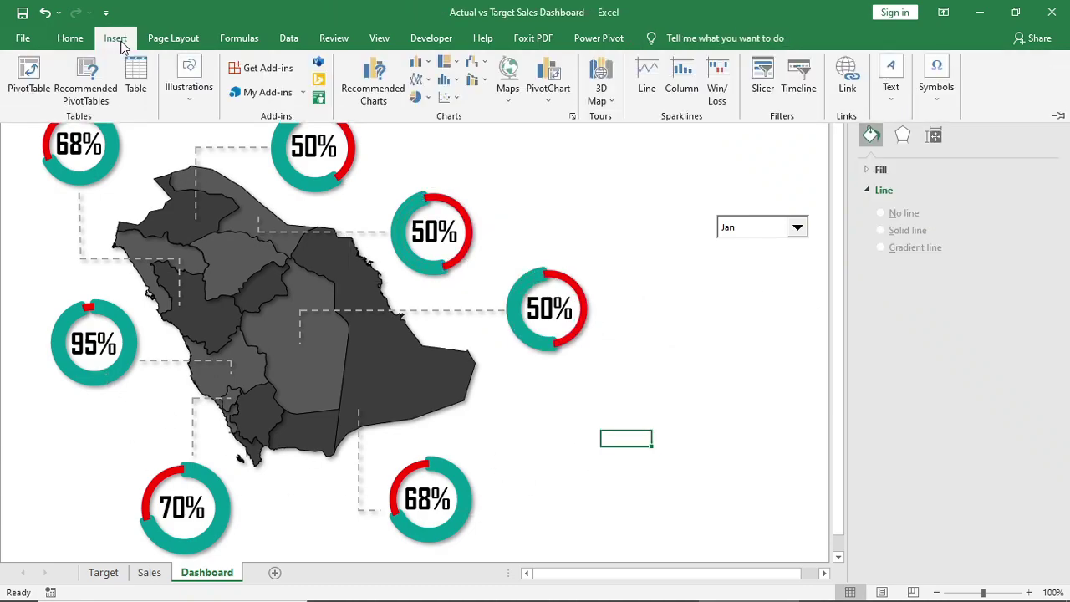
{"action": "left_click", "coordinate": [189, 87]}
{"action": "left_click", "coordinate": [218, 142]}
{"action": "left_click", "coordinate": [211, 289]}
{"action": "left_click_drag", "start_coordinate": [362, 135], "coordinate": [438, 155]}
- Remove the fill and the outline from the new rectangle beside the Al Jawf Province doughnut chart
{"action": "left_click", "coordinate": [669, 38]}
{"action": "left_click", "coordinate": [388, 61]}
{"action": "left_click", "coordinate": [410, 180]}
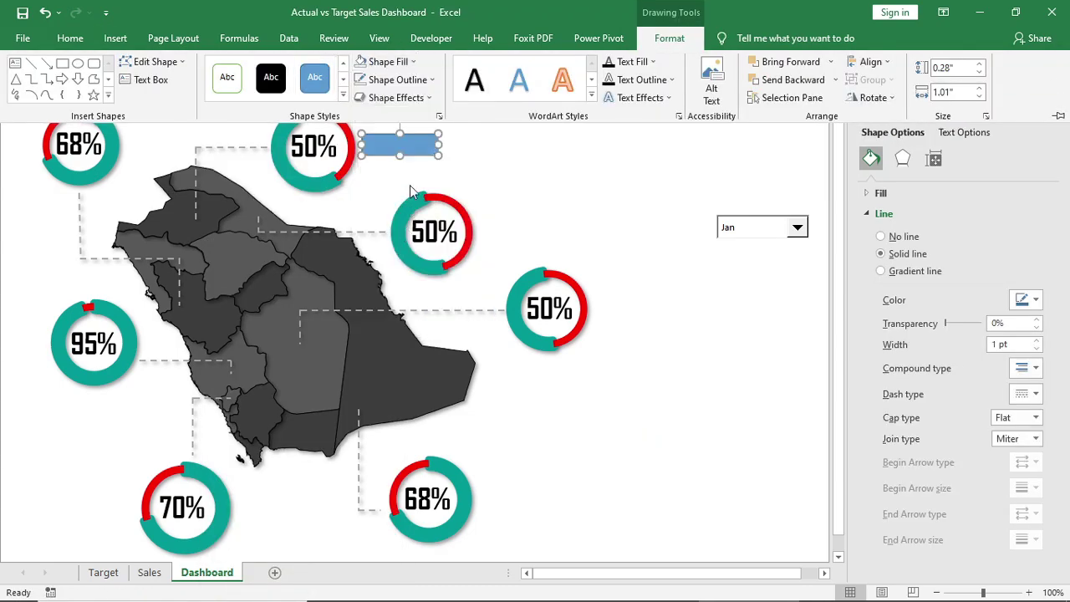
{"action": "left_click", "coordinate": [409, 82]}
{"action": "left_click", "coordinate": [380, 266]}
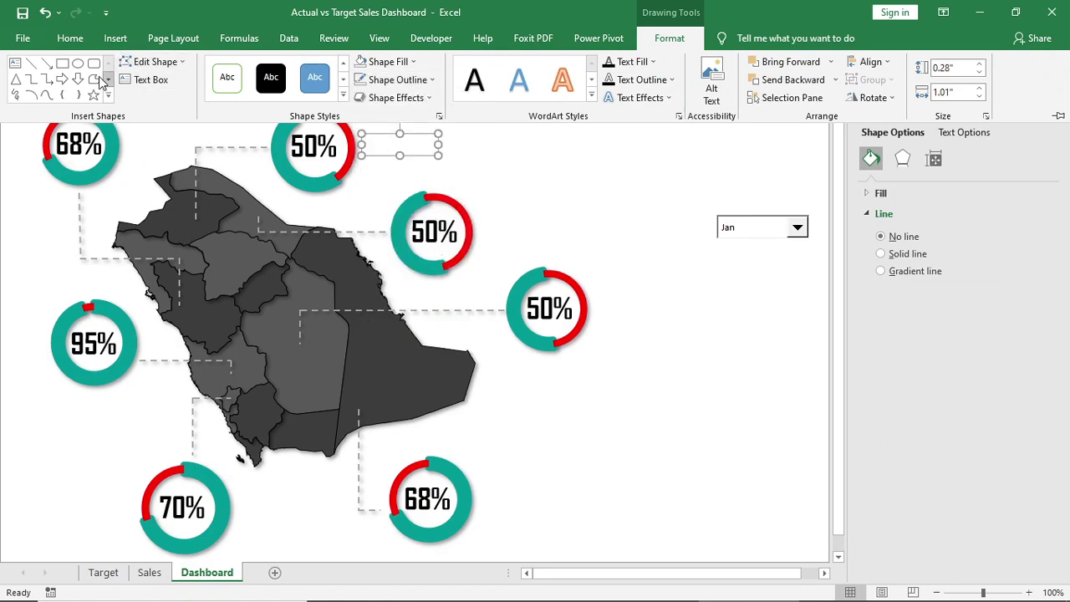
{"action": "left_click", "coordinate": [493, 330]}
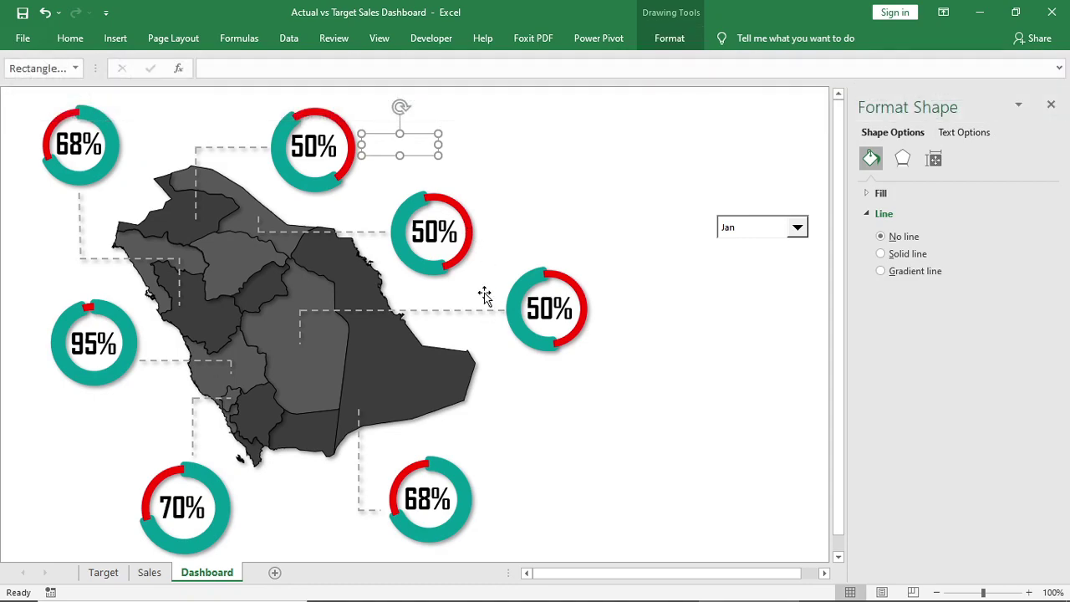
- Link the empty rectangle beside the Al Jawf doughnut chart to the province name in cell A18 of the Sales sheet
{"action": "left_click", "coordinate": [280, 69]}
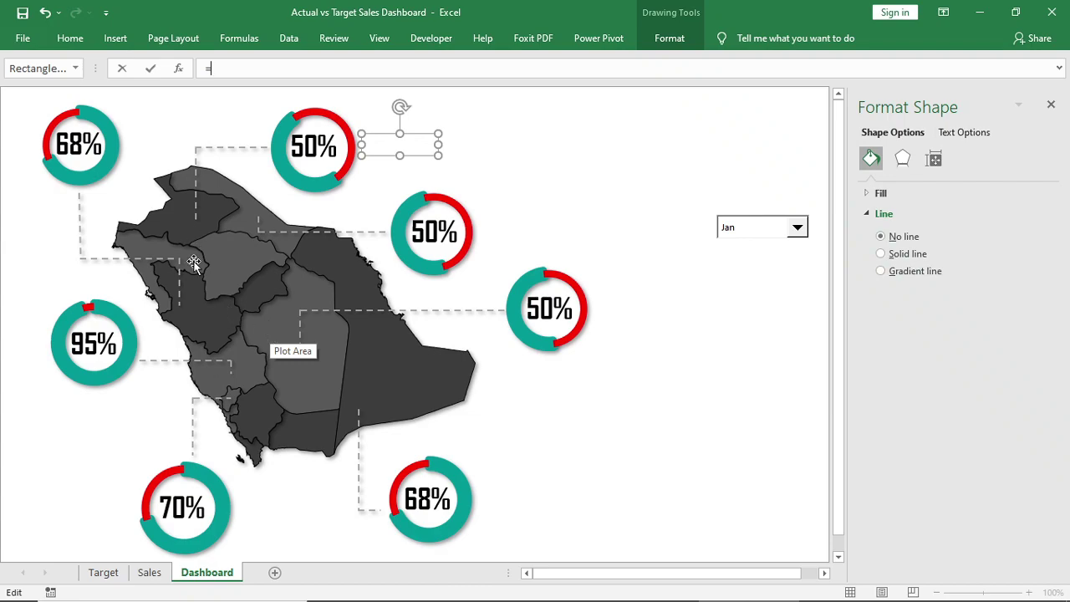
{"action": "left_click", "coordinate": [148, 573]}
{"action": "left_click", "coordinate": [122, 378]}
{"action": "key", "text": "Return"}
- Make the text of the Al Jawf name label bold and italic
{"action": "left_click", "coordinate": [71, 39]}
{"action": "left_click", "coordinate": [90, 92]}
{"action": "left_click", "coordinate": [108, 92]}
{"action": "key", "text": "ctrl+F1"}
- Copy the Al Jawf name label and place one copy next to each of the other six doughnut charts
{"action": "left_click_drag", "start_coordinate": [406, 150], "coordinate": [144, 465]}
{"action": "left_click_drag", "start_coordinate": [145, 465], "coordinate": [62, 195]}
{"action": "left_click_drag", "start_coordinate": [122, 458], "coordinate": [110, 494]}
- Link the name label beside the Northern Borders chart to Sales cell A22 and enlarge it to hold the name on two centred lines
{"action": "left_click", "coordinate": [495, 208]}
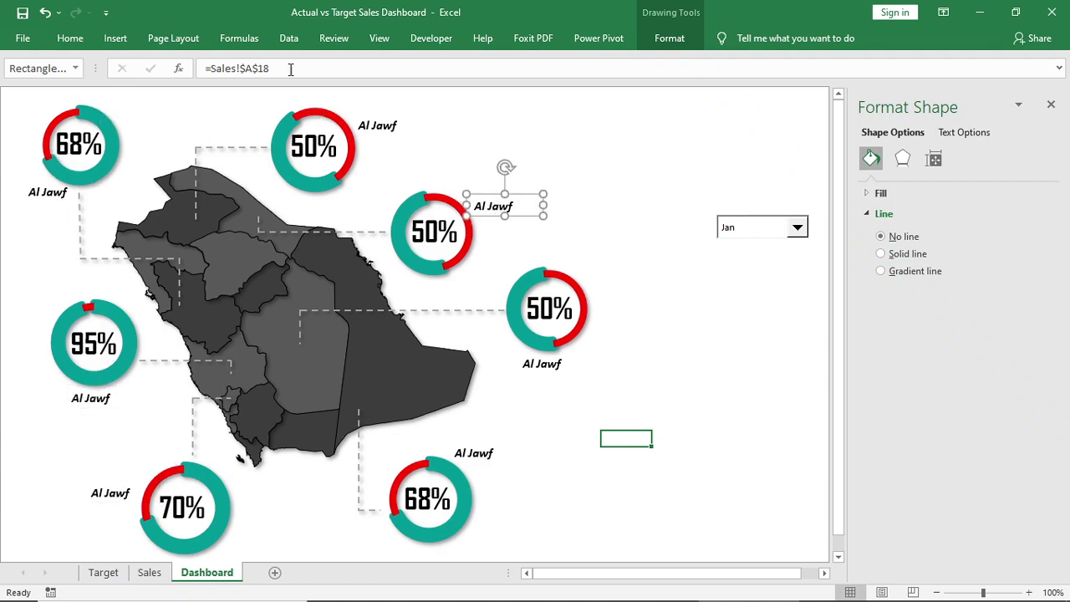
{"action": "left_click_drag", "start_coordinate": [290, 69], "coordinate": [224, 68]}
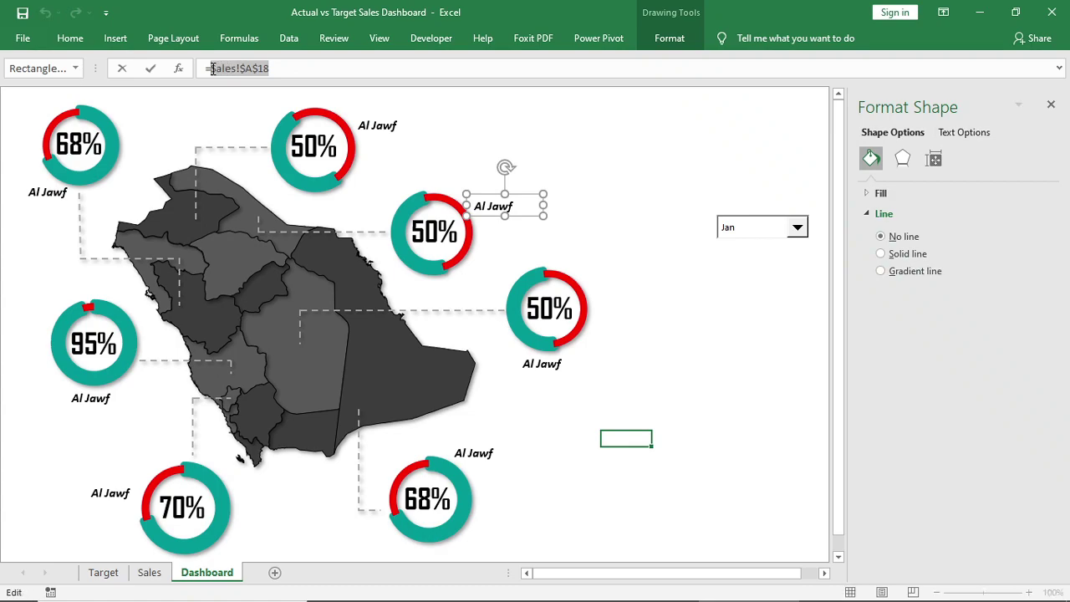
{"action": "key", "text": "BackSpace"}
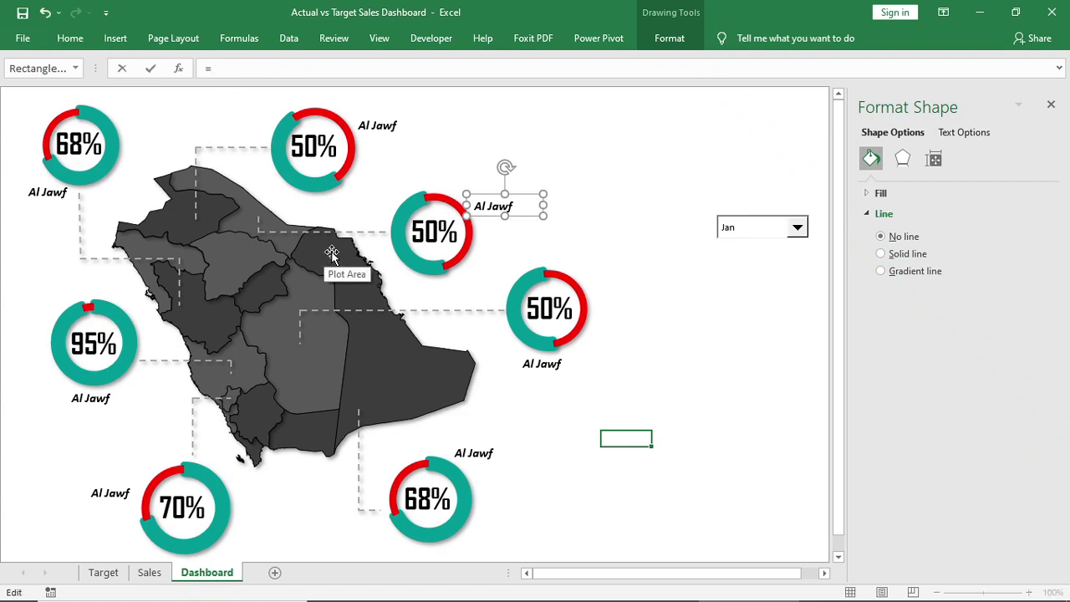
{"action": "left_click", "coordinate": [150, 572]}
{"action": "left_click", "coordinate": [88, 442]}
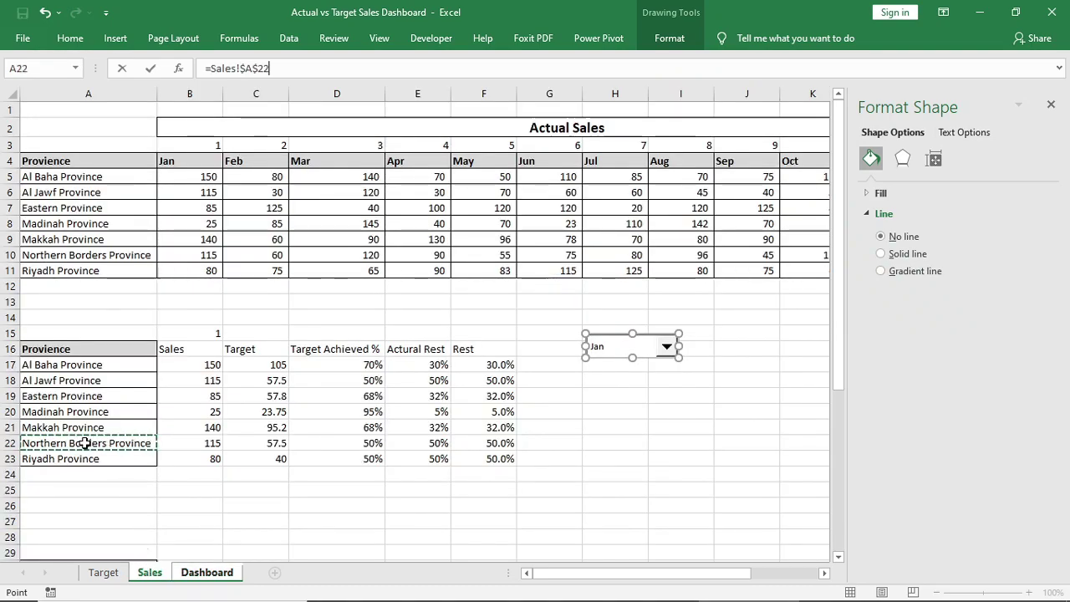
{"action": "key", "text": "Return"}
{"action": "left_click_drag", "start_coordinate": [541, 205], "coordinate": [576, 217]}
{"action": "left_click", "coordinate": [70, 38]}
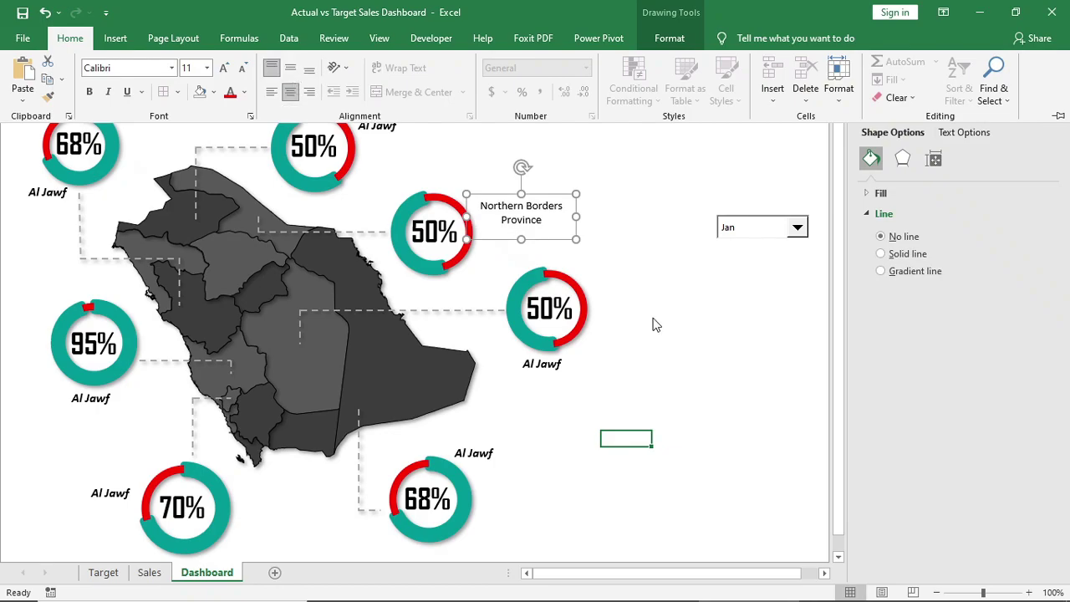
{"action": "key", "text": "Escape"}
- Link the name label below the Riyadh doughnut chart to cell A23 of the Sales sheet
{"action": "left_click", "coordinate": [541, 363]}
{"action": "left_click", "coordinate": [222, 68]}
{"action": "type", "text": "="}
{"action": "left_click", "coordinate": [149, 572]}
{"action": "left_click", "coordinate": [60, 458]}
{"action": "key", "text": "Return"}
- Link the name label above the Eastern Province doughnut chart to cell A19 of the Sales sheet
{"action": "left_click", "coordinate": [468, 450]}
{"action": "type", "text": "="}
{"action": "left_click", "coordinate": [148, 572]}
{"action": "left_click", "coordinate": [117, 395]}
{"action": "key", "text": "Return"}
- Link the name label beside the Al Baha doughnut chart to cell A17 of the Sales sheet
{"action": "left_click", "coordinate": [121, 495]}
{"action": "type", "text": "="}
{"action": "left_click", "coordinate": [149, 572]}
{"action": "left_click", "coordinate": [87, 365]}
{"action": "key", "text": "Return"}
- Link the name label below the Madinah doughnut chart to cell A20 of the Sales sheet
{"action": "left_click", "coordinate": [87, 398]}
{"action": "type", "text": "="}
{"action": "left_click", "coordinate": [150, 572]}
{"action": "left_click", "coordinate": [117, 411]}
{"action": "key", "text": "Return"}
- Link the name label below the Makkah doughnut chart to cell A21 of the Sales sheet
{"action": "left_click", "coordinate": [149, 572]}
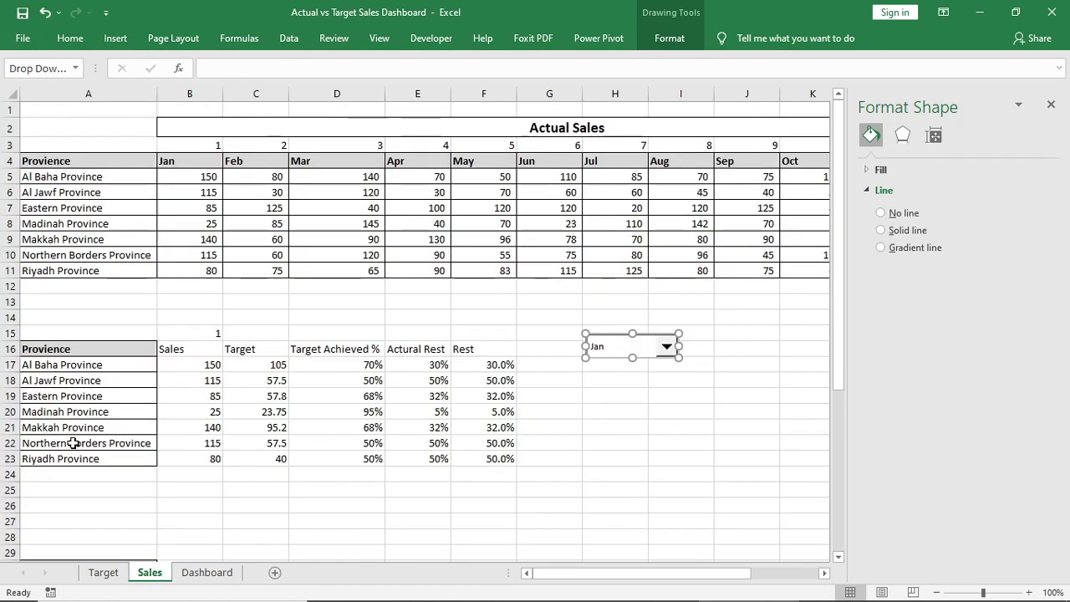
{"action": "left_click", "coordinate": [206, 572]}
{"action": "left_click", "coordinate": [48, 191]}
{"action": "key", "text": "BackSpace"}
{"action": "key", "text": "BackSpace"}
{"action": "key", "text": "BackSpace"}
{"action": "key", "text": "BackSpace"}
{"action": "key", "text": "BackSpace"}
{"action": "left_click", "coordinate": [150, 572]}
{"action": "left_click", "coordinate": [150, 427]}
{"action": "key", "text": "Return"}
- Copy the Al Jawf label's bold italic formatting to the other six province name labels, keeping the Northern Borders text centred
{"action": "left_click", "coordinate": [70, 38]}
{"action": "double_click", "coordinate": [48, 90]}
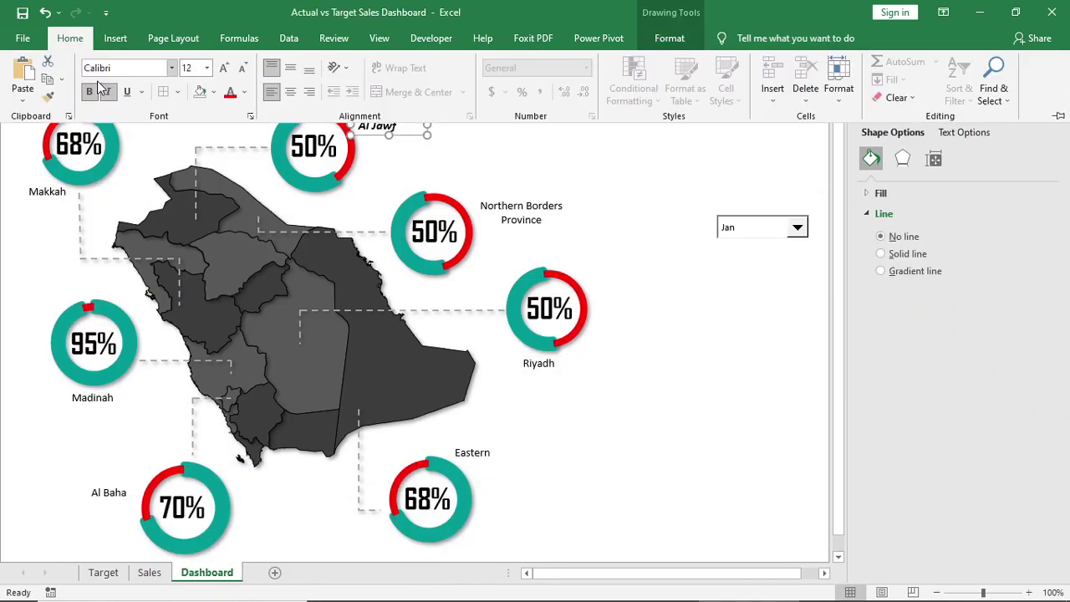
{"action": "left_click", "coordinate": [92, 397]}
{"action": "left_click", "coordinate": [109, 492]}
{"action": "left_click", "coordinate": [472, 452]}
{"action": "left_click", "coordinate": [538, 363]}
{"action": "left_click", "coordinate": [521, 212]}
{"action": "key", "text": "Escape"}
{"action": "left_click", "coordinate": [532, 227]}
{"action": "left_click", "coordinate": [70, 38]}
{"action": "left_click", "coordinate": [305, 79]}
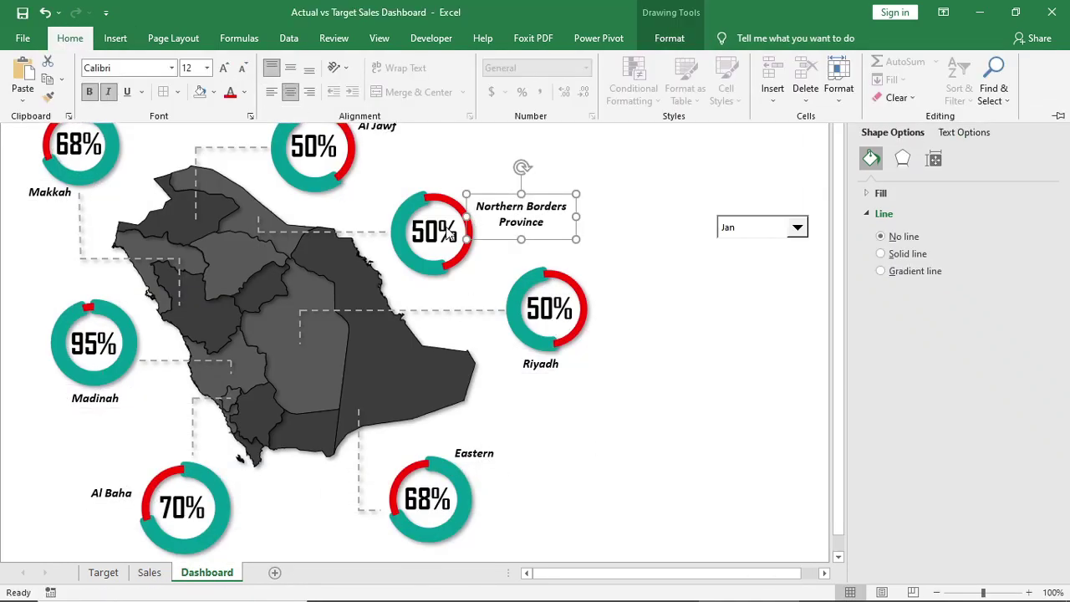
- Choose Feb in the dashboard's month drop-down and place a copy of the Al Jawf name label directly below the original
{"action": "left_click", "coordinate": [1051, 104]}
{"action": "left_click", "coordinate": [798, 227]}
{"action": "left_click", "coordinate": [752, 252]}
{"action": "left_click", "coordinate": [387, 134]}
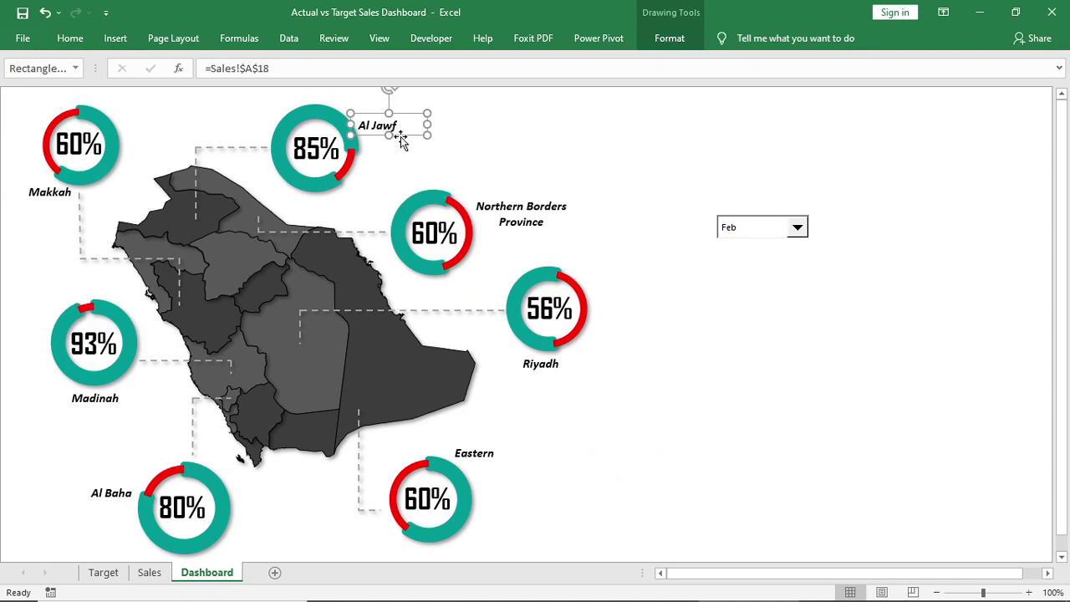
{"action": "left_click_drag", "start_coordinate": [400, 137], "coordinate": [407, 168]}
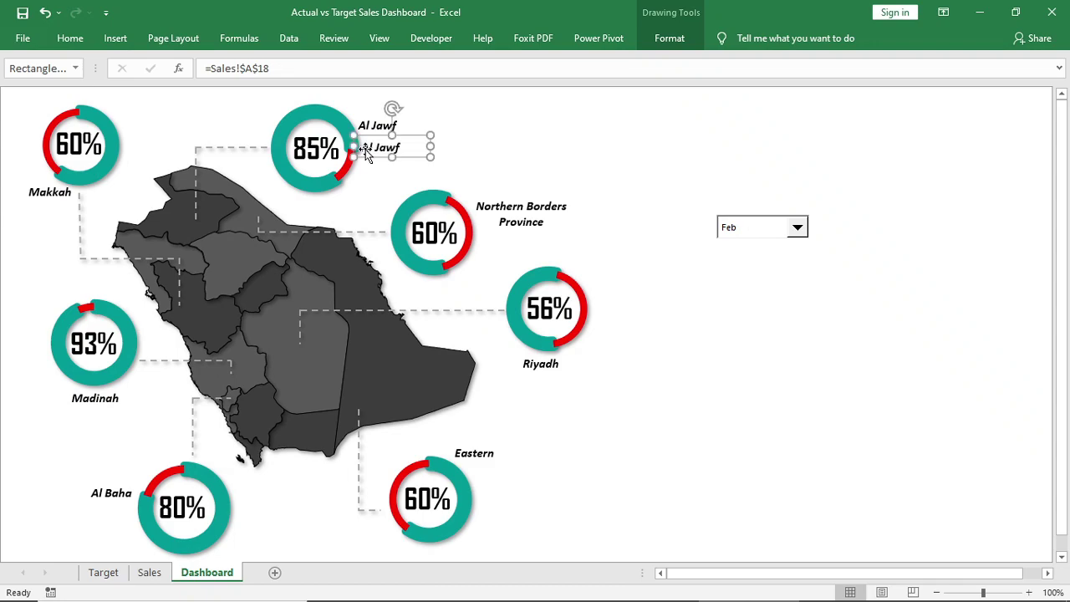
- Apply the custom number format 0 "M" to the Sales values in cells B17:B23 of the Sales sheet
{"action": "left_click", "coordinate": [149, 573]}
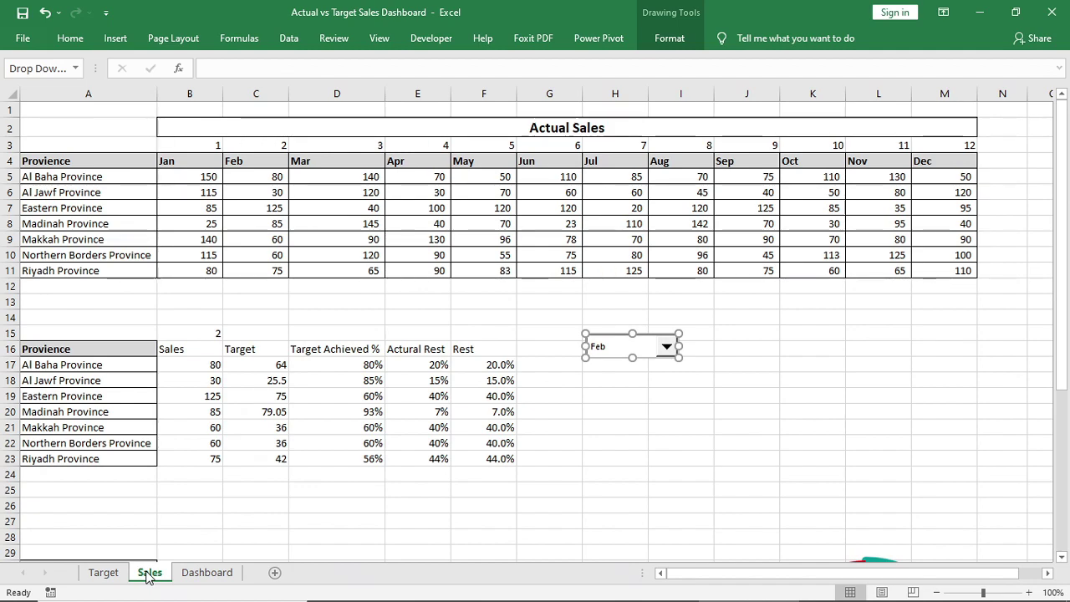
{"action": "left_click_drag", "start_coordinate": [193, 363], "coordinate": [193, 460]}
{"action": "right_click", "coordinate": [195, 462]}
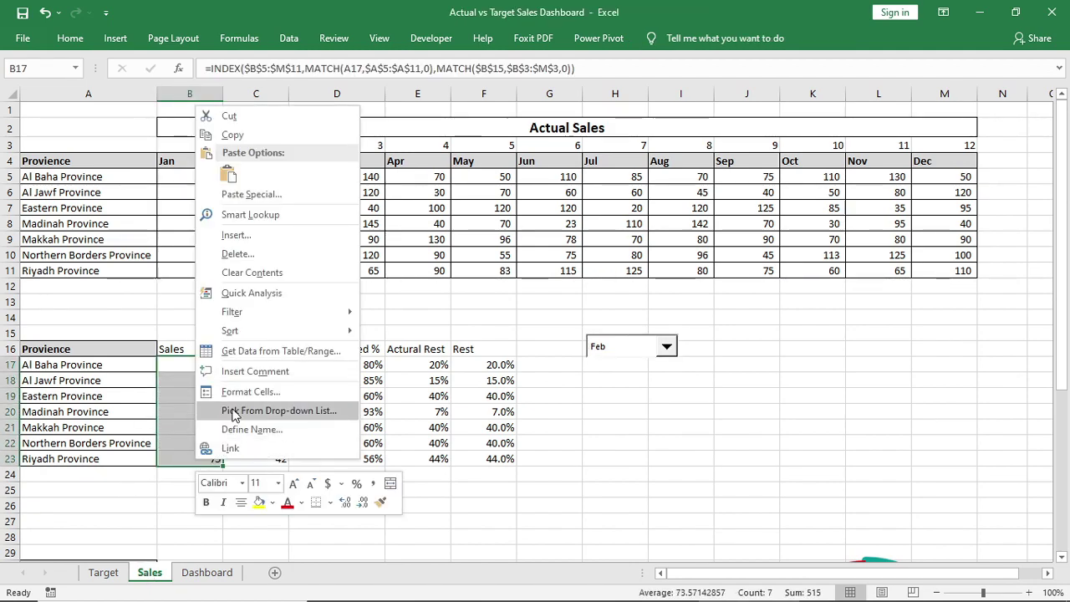
{"action": "key", "text": "Escape"}
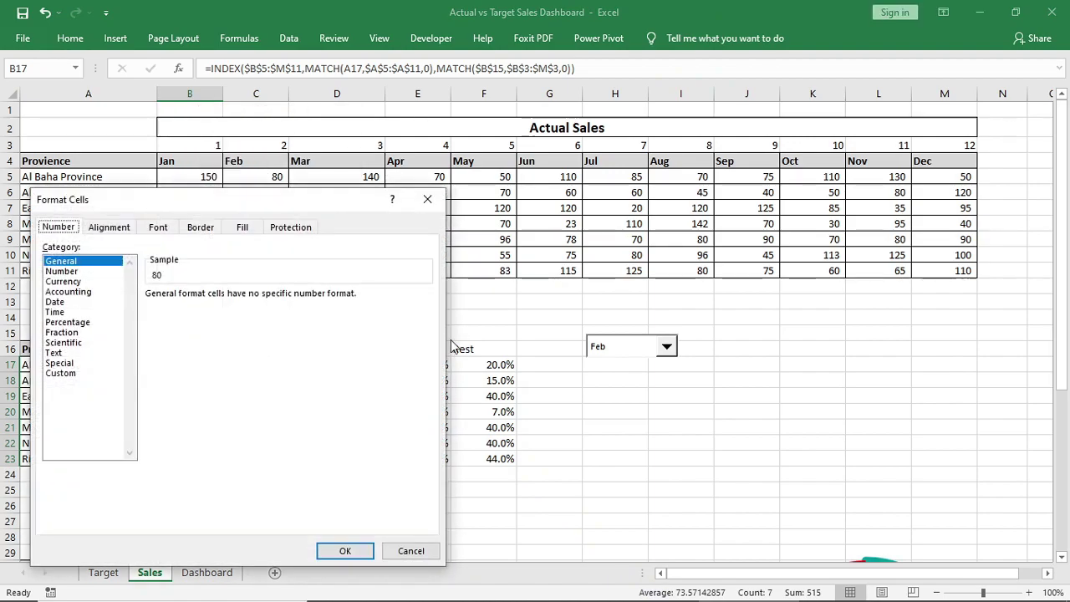
{"action": "left_click_drag", "start_coordinate": [151, 211], "coordinate": [432, 173]}
{"action": "left_click", "coordinate": [343, 335]}
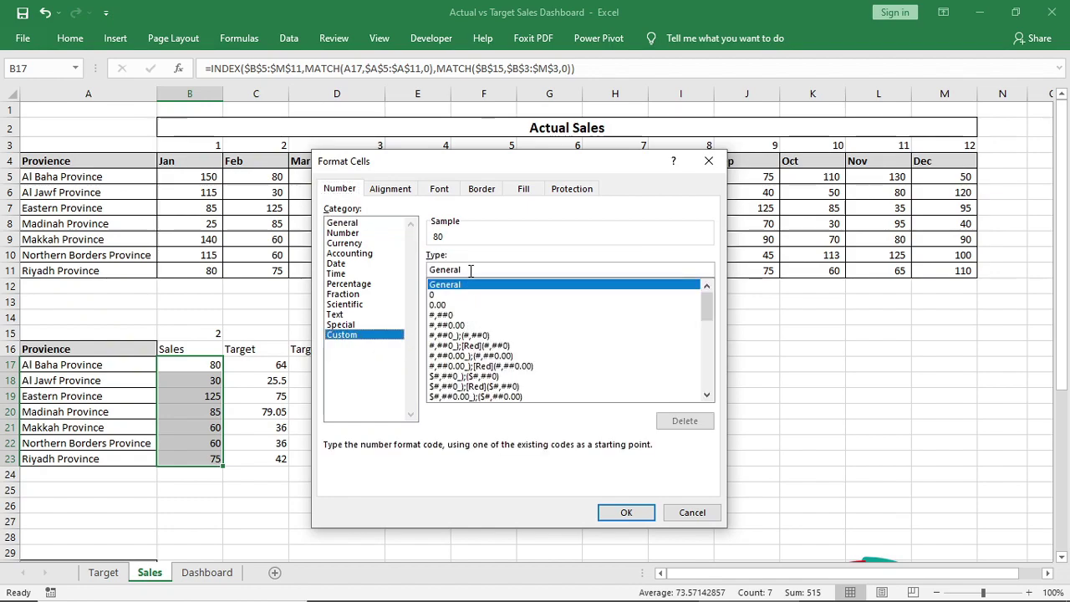
{"action": "type", "text": "0"}
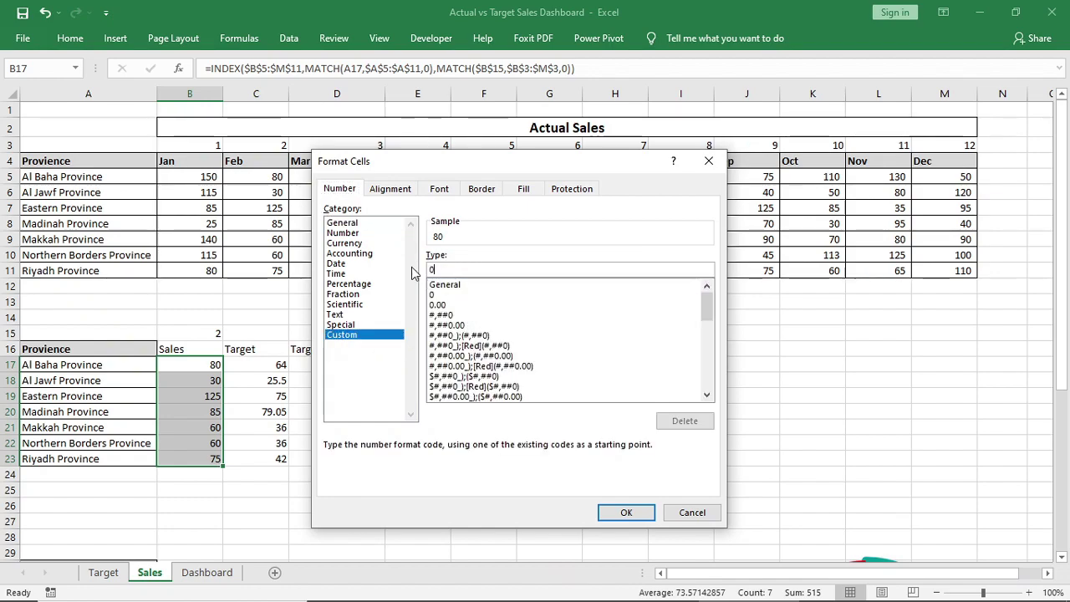
{"action": "type", "text": " \"M"}
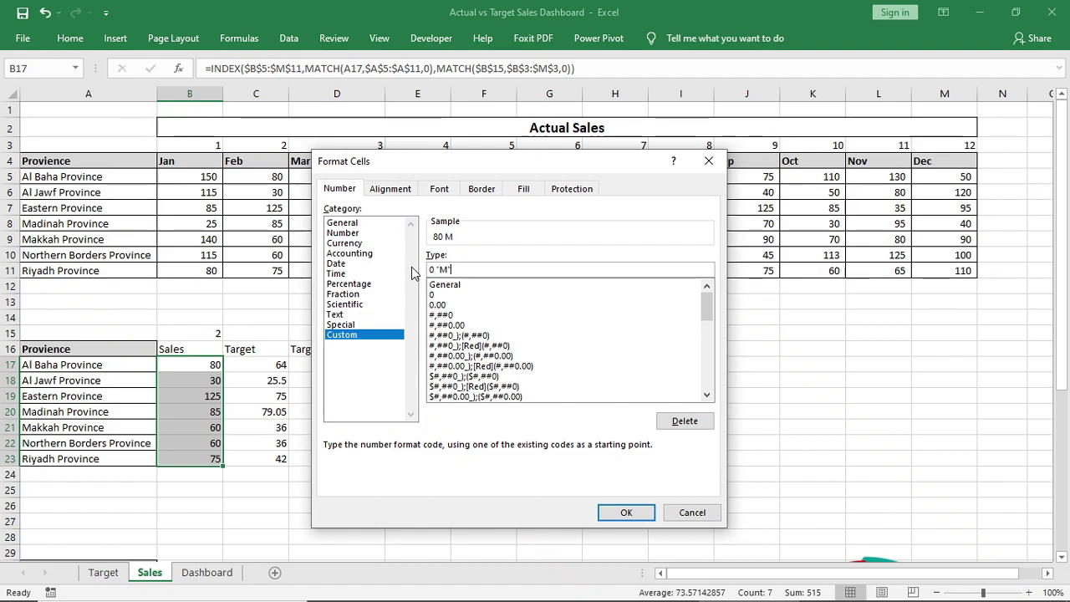
{"action": "left_click", "coordinate": [619, 507]}
{"action": "left_click", "coordinate": [271, 536]}
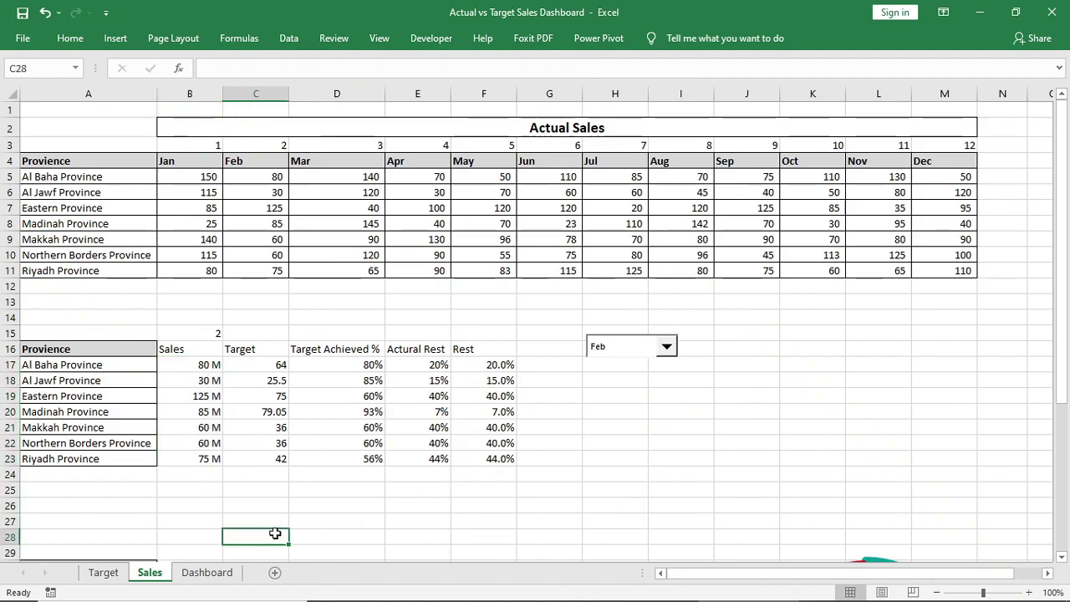
- Relink the copied label below the Al Jawf name to the sales value in cell B18 of the Sales sheet
{"action": "left_click", "coordinate": [208, 571]}
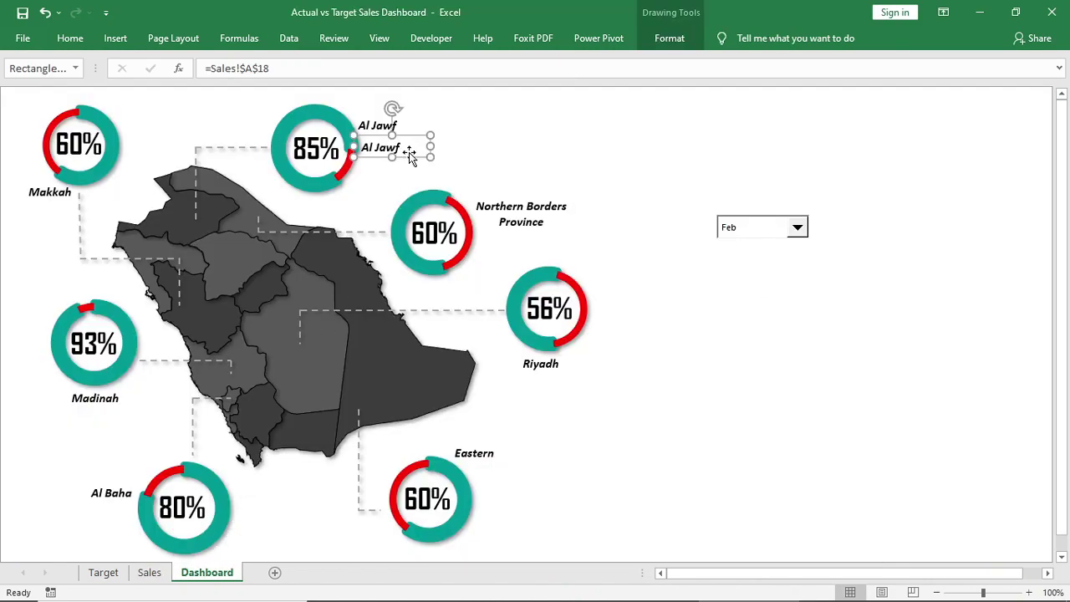
{"action": "left_click_drag", "start_coordinate": [268, 67], "coordinate": [211, 68]}
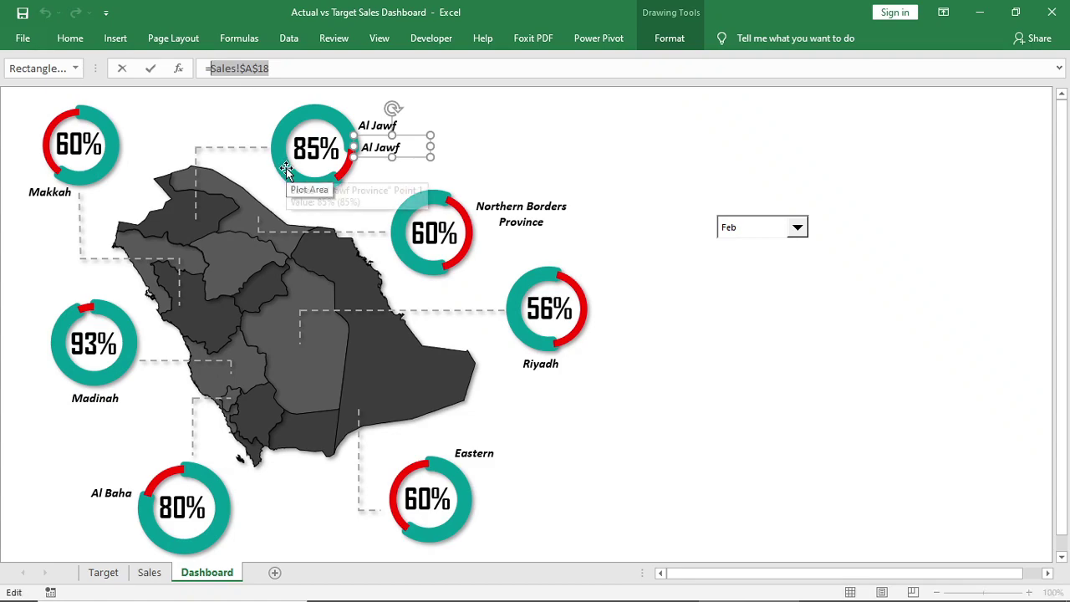
{"action": "key", "text": "BackSpace"}
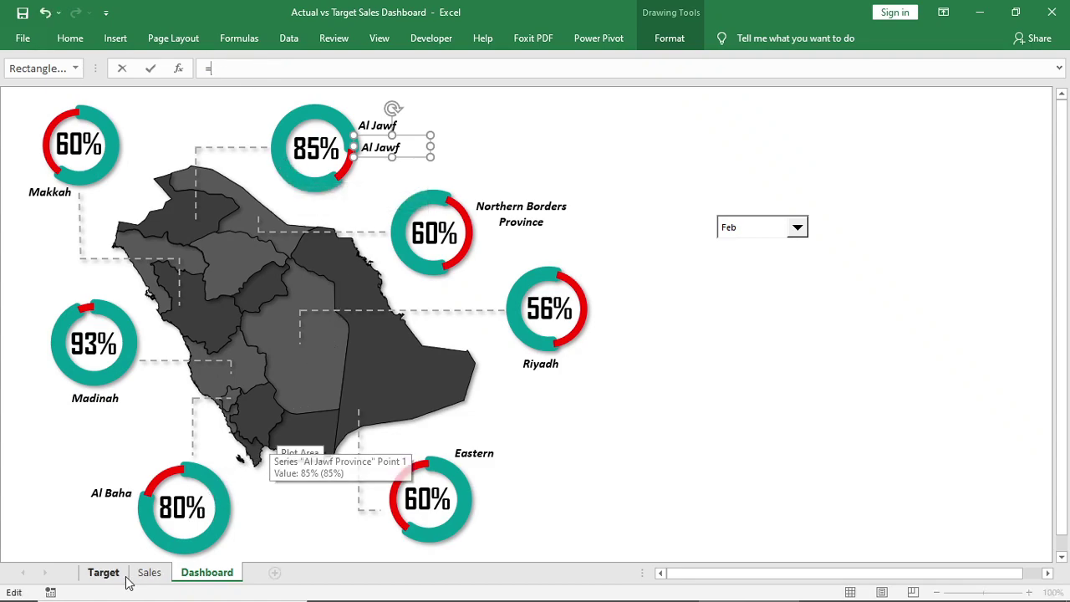
{"action": "left_click", "coordinate": [148, 573]}
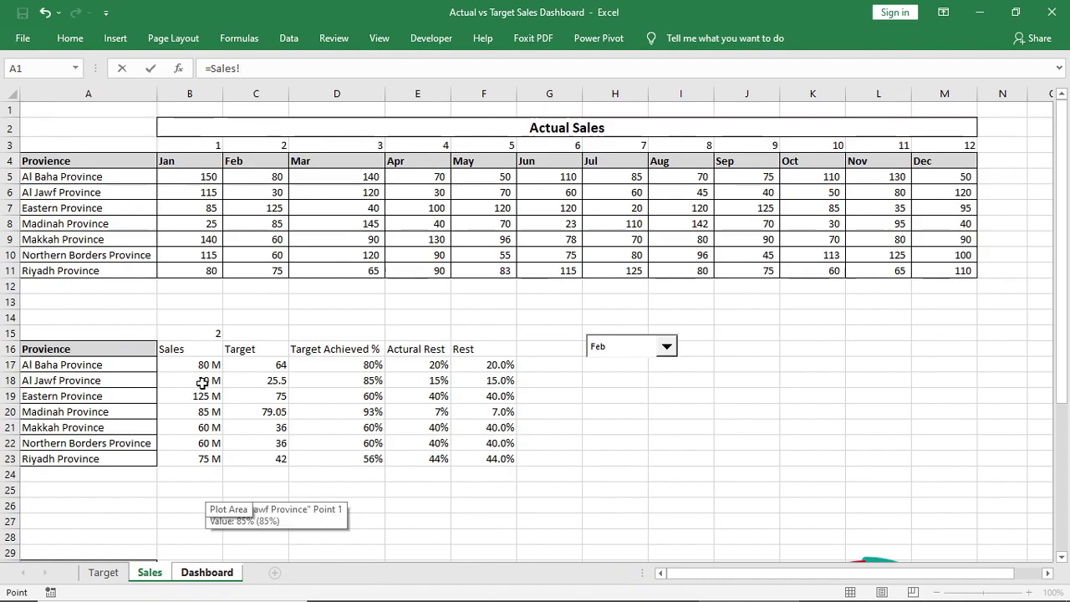
{"action": "left_click", "coordinate": [194, 381]}
{"action": "key", "text": "Return"}
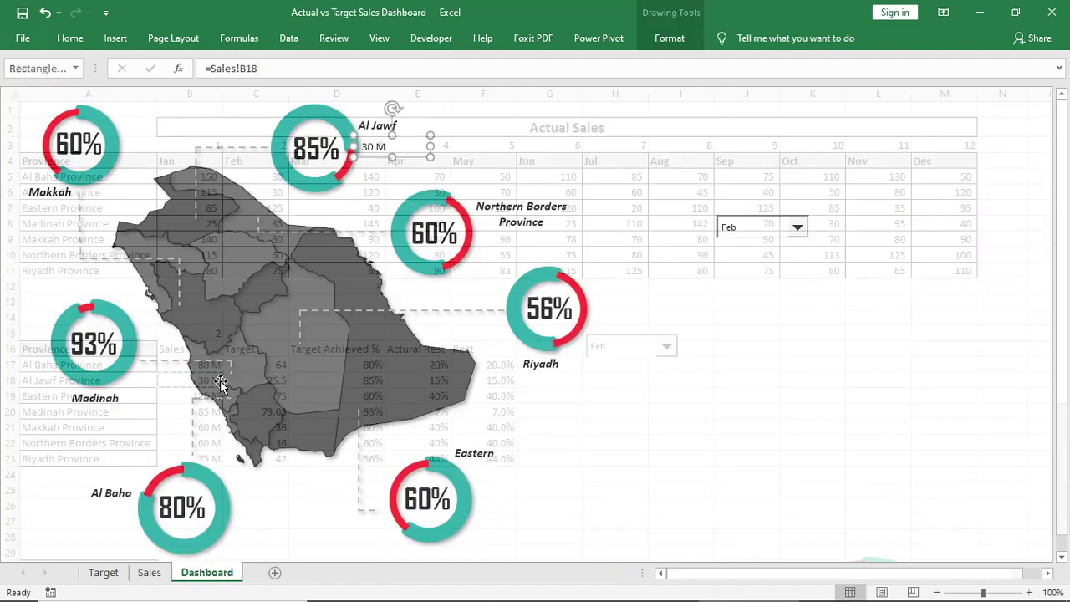
- Copy the Al Jawf sales label under the other six province names and link the Northern Borders copy to Sales cell B22
{"action": "left_click_drag", "start_coordinate": [401, 160], "coordinate": [481, 491]}
{"action": "left_click_drag", "start_coordinate": [481, 491], "coordinate": [84, 227]}
{"action": "left_click", "coordinate": [512, 238]}
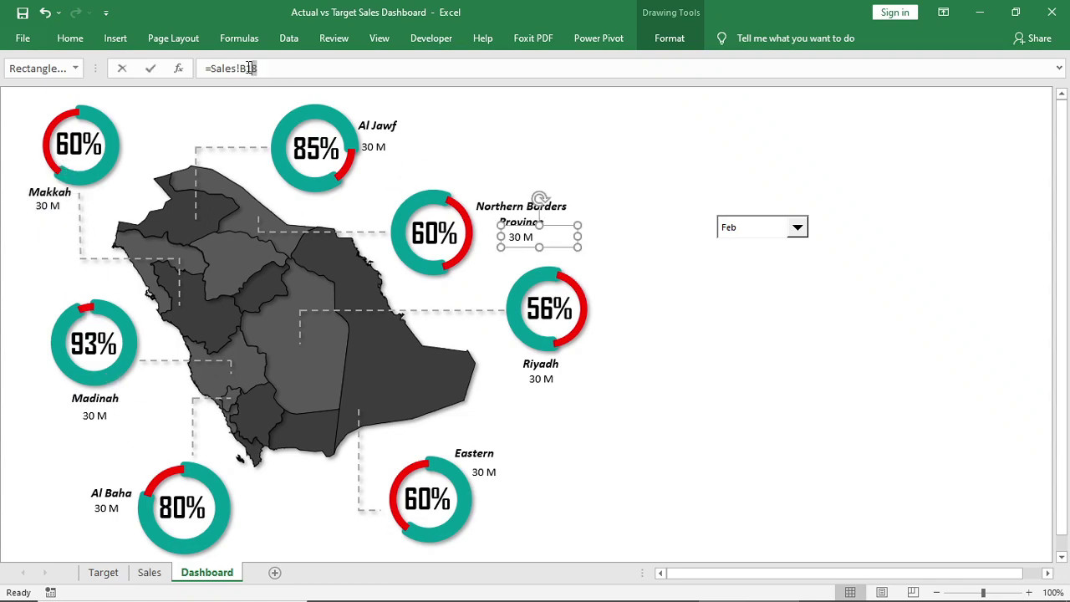
{"action": "left_click", "coordinate": [149, 572]}
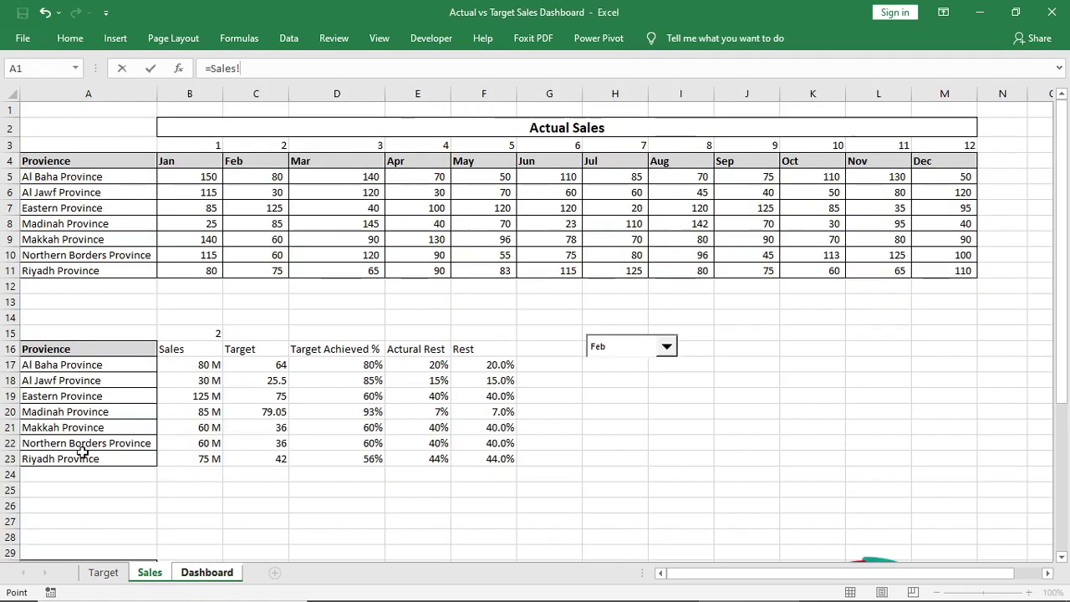
{"action": "left_click", "coordinate": [203, 443]}
{"action": "key", "text": "Return"}
- Link the sales label under the Riyadh name to cell B23 of the Sales sheet
{"action": "left_click", "coordinate": [559, 378]}
{"action": "triple_click", "coordinate": [234, 68]}
{"action": "type", "text": "="}
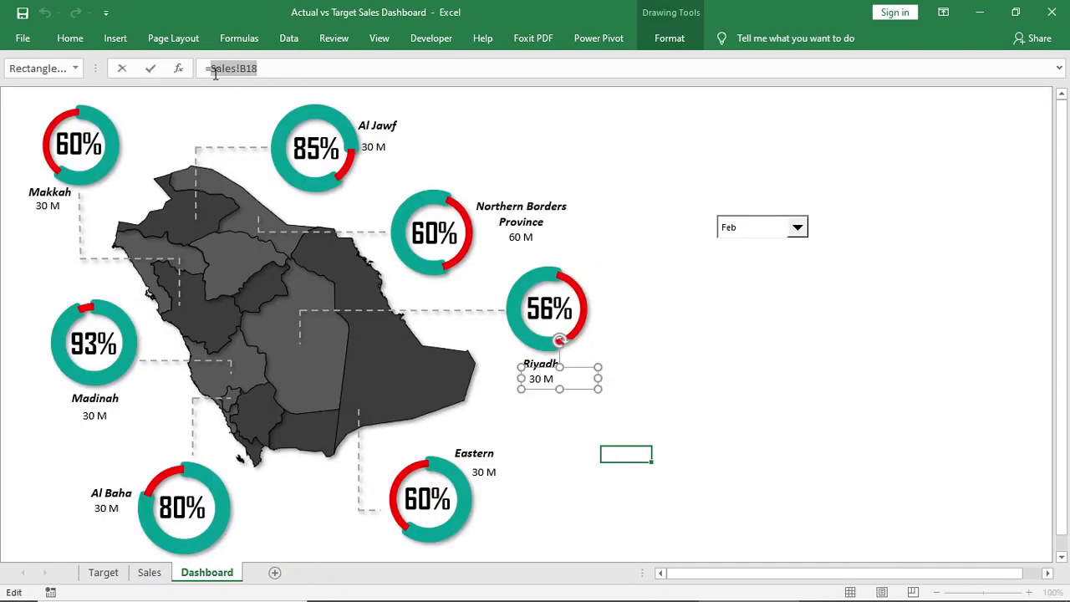
{"action": "left_click", "coordinate": [149, 572]}
{"action": "left_click", "coordinate": [210, 454]}
{"action": "key", "text": "Return"}
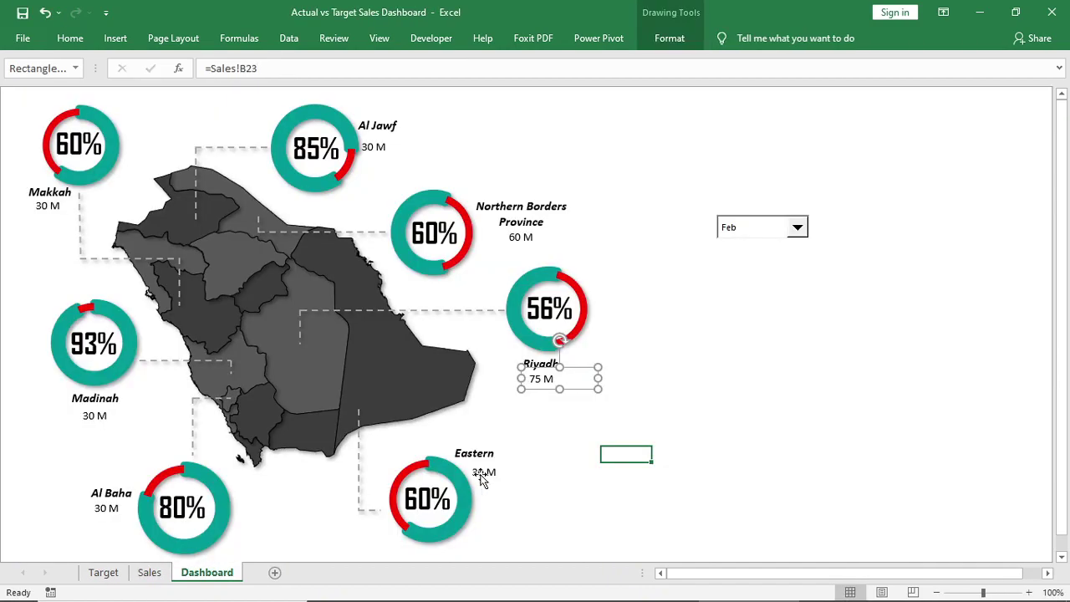
- Link the sales label under the Eastern name to cell B19 of the Sales sheet
{"action": "left_click", "coordinate": [485, 473]}
{"action": "triple_click", "coordinate": [234, 68]}
{"action": "type", "text": "="}
{"action": "left_click", "coordinate": [149, 572]}
{"action": "left_click", "coordinate": [210, 396]}
{"action": "key", "text": "Return"}
- Link the sales label under the Al Baha name to cell B17 of the Sales sheet
{"action": "left_click", "coordinate": [106, 507]}
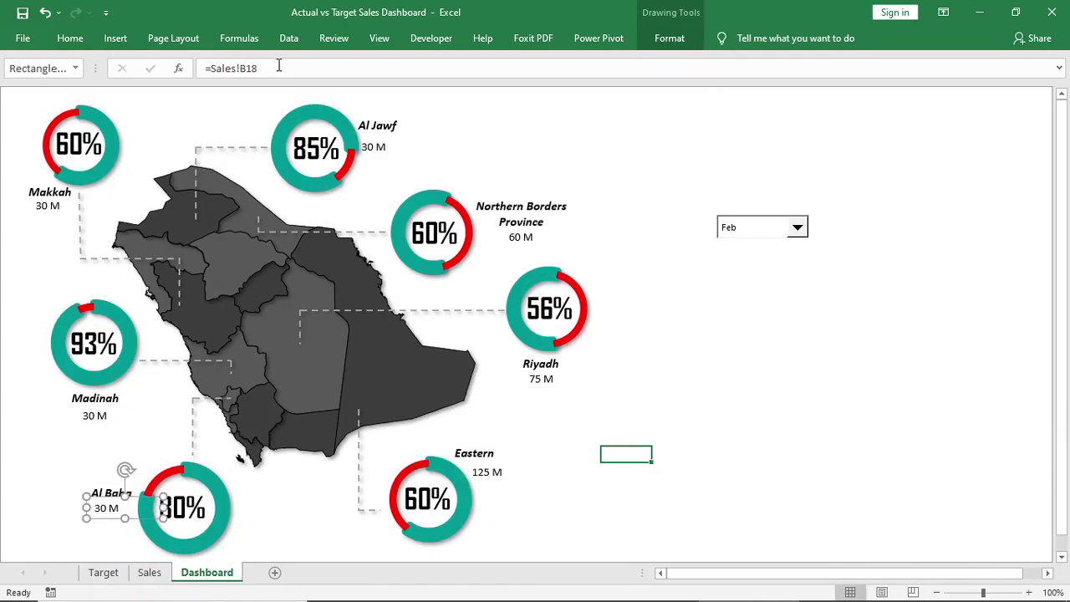
{"action": "triple_click", "coordinate": [214, 67]}
{"action": "type", "text": "="}
{"action": "left_click", "coordinate": [149, 572]}
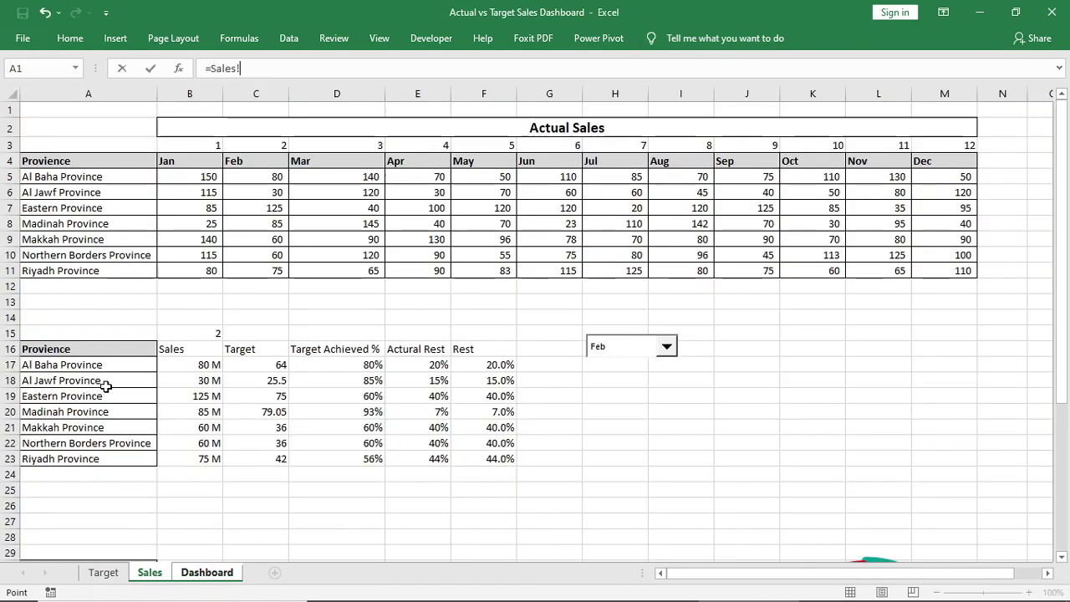
{"action": "left_click", "coordinate": [205, 364]}
{"action": "key", "text": "Return"}
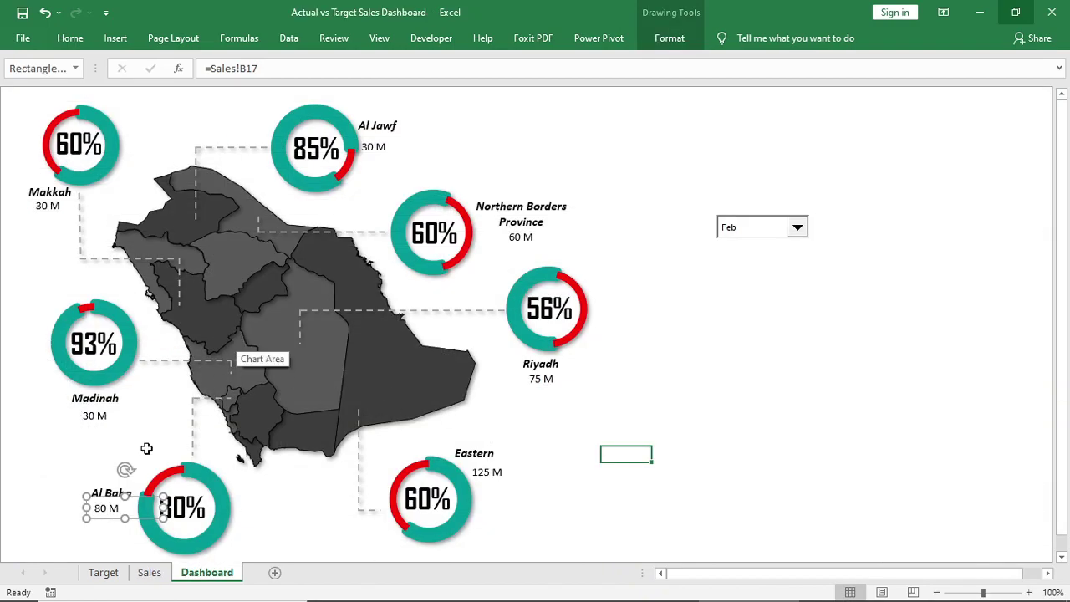
- Link the sales label under the Madinah name to cell B20 of the Sales sheet
{"action": "left_click", "coordinate": [93, 416]}
{"action": "triple_click", "coordinate": [216, 67]}
{"action": "type", "text": "="}
{"action": "left_click", "coordinate": [149, 571]}
{"action": "left_click", "coordinate": [196, 412]}
{"action": "key", "text": "Return"}
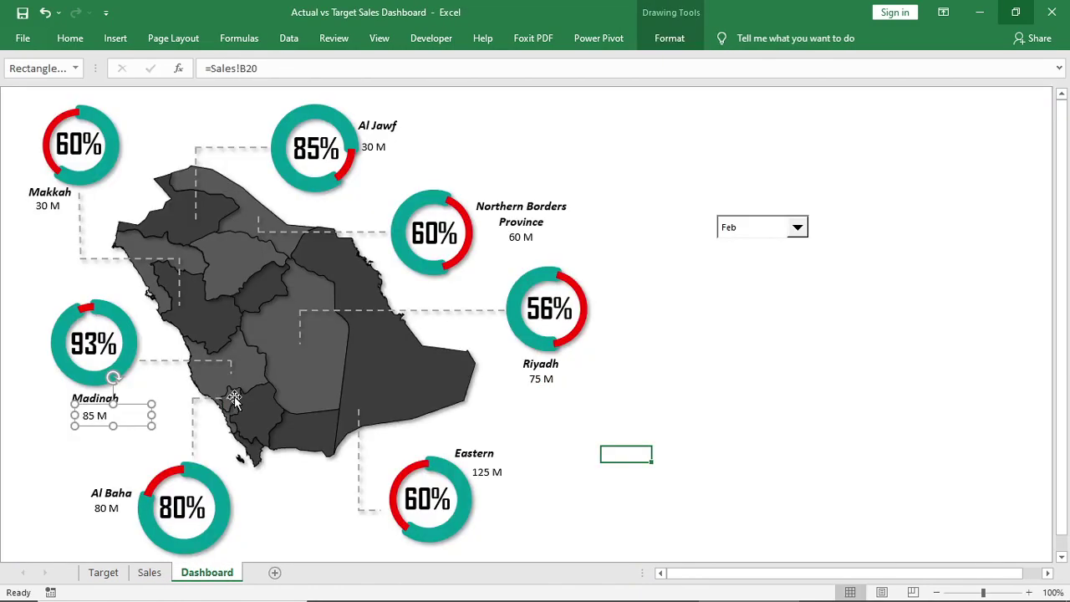
- Link the sales label under the Makkah name to cell B21 of the Sales sheet
{"action": "left_click", "coordinate": [54, 213]}
{"action": "triple_click", "coordinate": [230, 68]}
{"action": "type", "text": "="}
{"action": "left_click", "coordinate": [149, 571]}
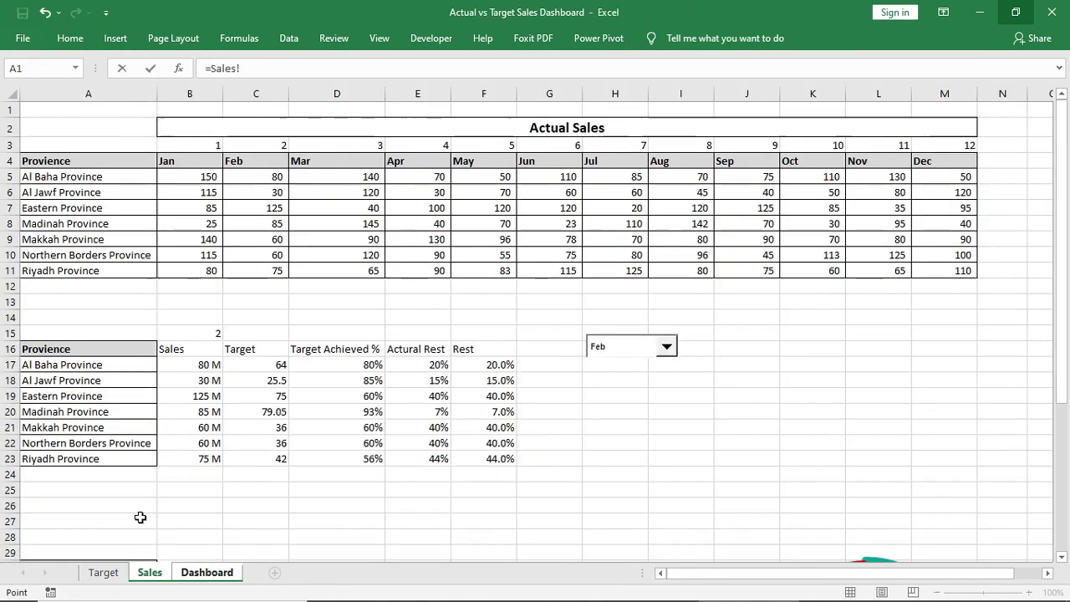
{"action": "left_click", "coordinate": [182, 428]}
{"action": "key", "text": "Return"}
- Make the sales label under the Al Jawf name bold and italic, and shift it slightly to align beneath the name
{"action": "left_click", "coordinate": [378, 148]}
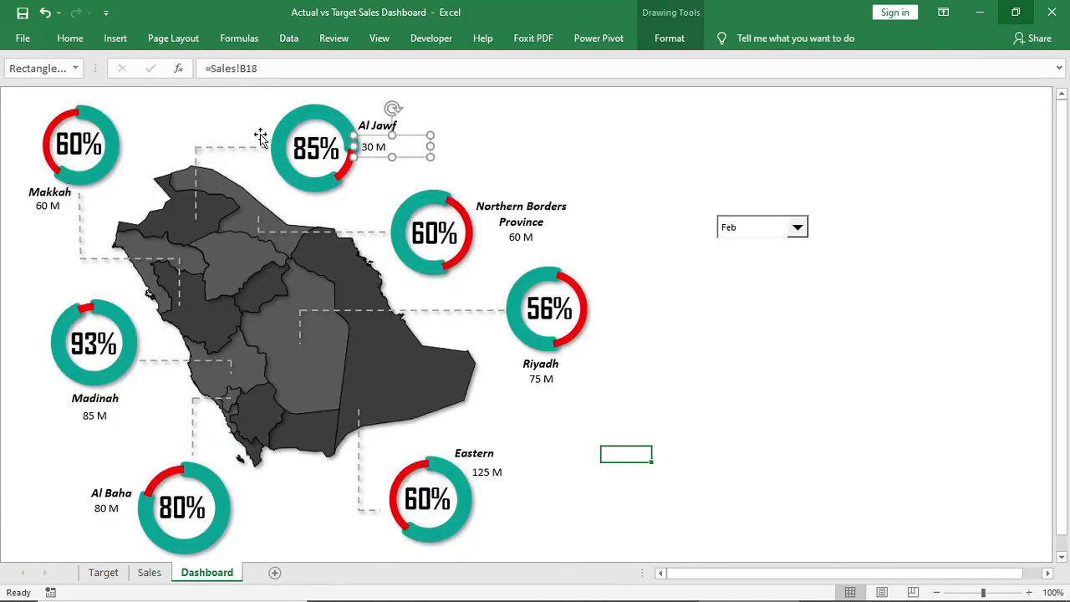
{"action": "left_click", "coordinate": [70, 38]}
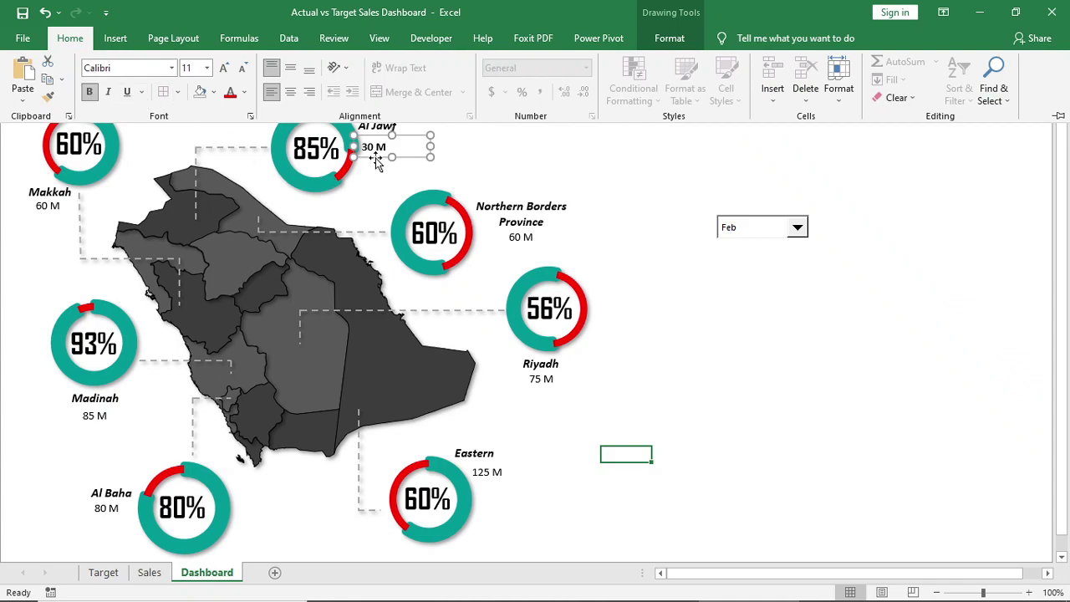
{"action": "left_click", "coordinate": [376, 163]}
{"action": "left_click_drag", "start_coordinate": [376, 163], "coordinate": [380, 152]}
- Copy the Al Jawf sales label's formatting to the Makkah, Madinah, Al Baha, Eastern, Riyadh and Northern Borders sales labels
{"action": "left_click", "coordinate": [70, 38]}
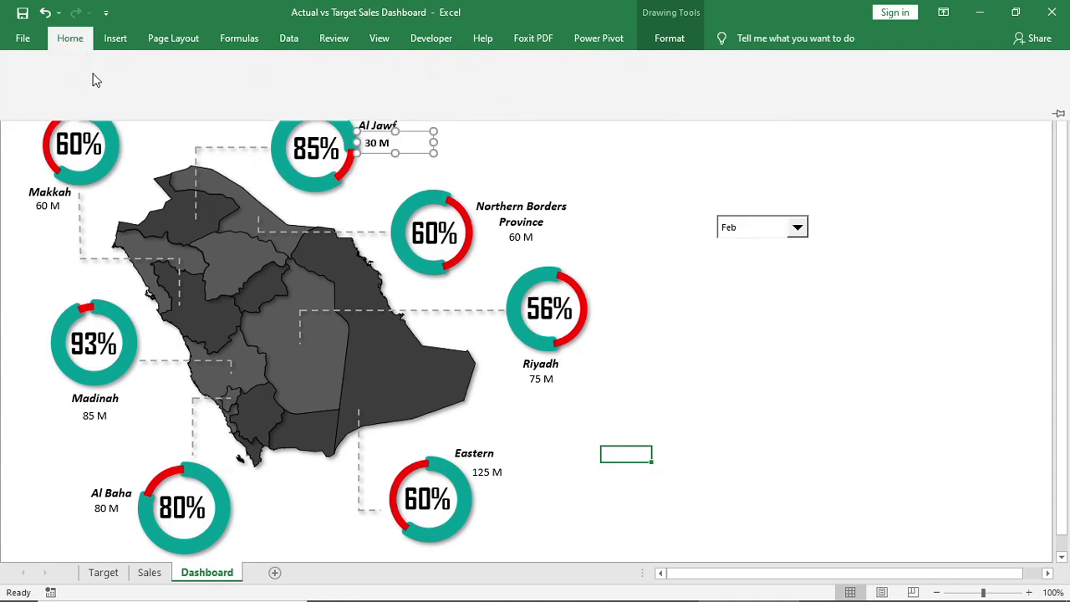
{"action": "double_click", "coordinate": [48, 95]}
{"action": "left_click", "coordinate": [51, 200]}
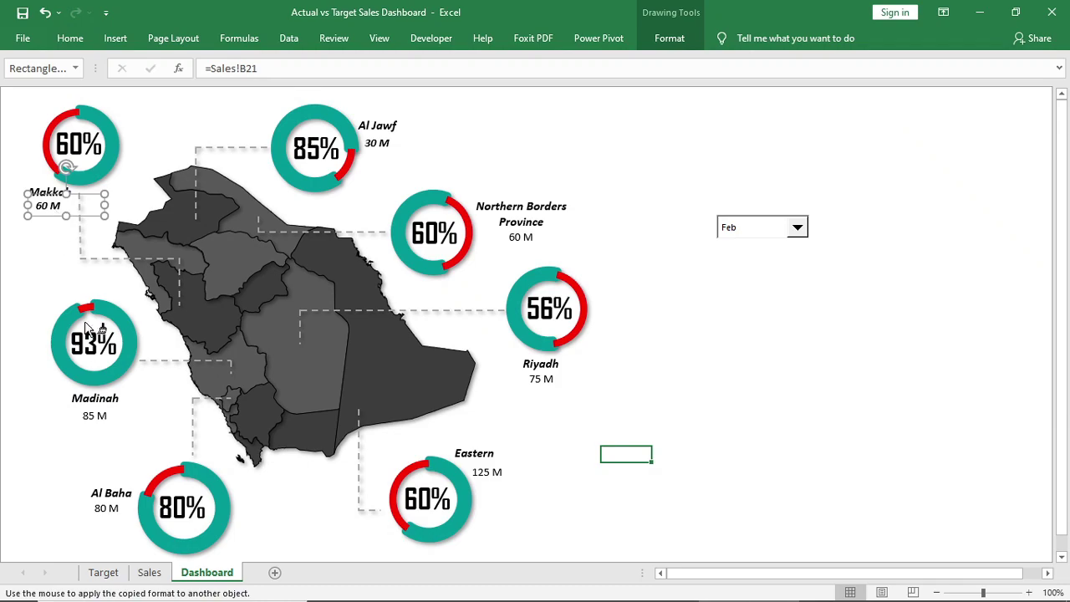
{"action": "left_click", "coordinate": [95, 407]}
{"action": "left_click", "coordinate": [106, 501]}
{"action": "left_click", "coordinate": [481, 473]}
{"action": "left_click", "coordinate": [544, 380]}
{"action": "left_click", "coordinate": [525, 239]}
{"action": "left_click", "coordinate": [676, 408]}
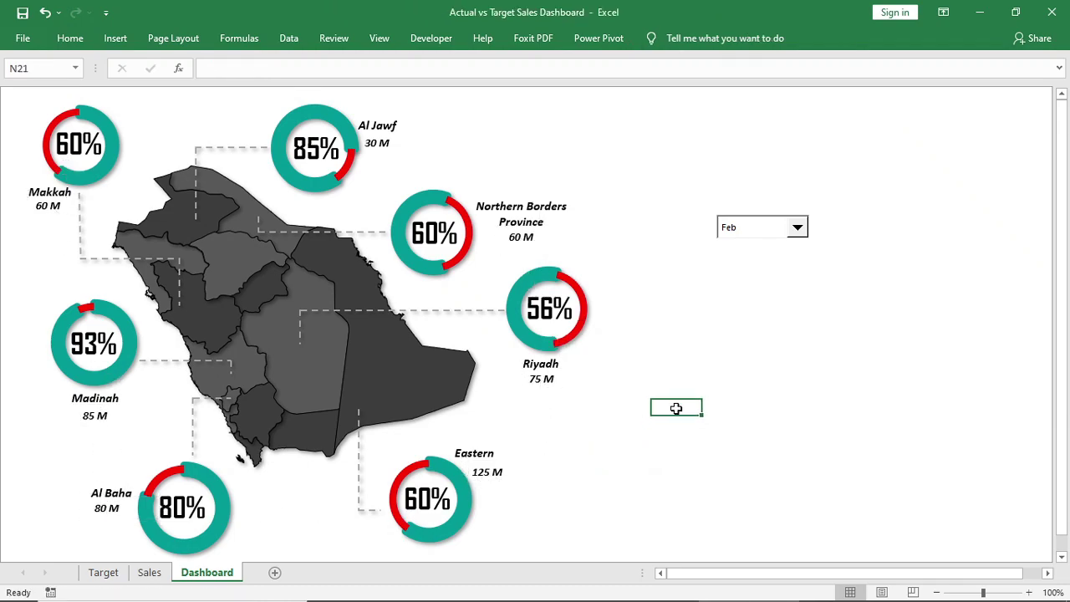
- Move the Riyadh and Northern Borders charts with their labels slightly outward, and extend the Northern Borders connector to its chart
{"action": "left_click", "coordinate": [576, 334]}
{"action": "left_click", "coordinate": [580, 389], "text": "ctrl"}
{"action": "left_click_drag", "start_coordinate": [567, 333], "coordinate": [572, 339]}
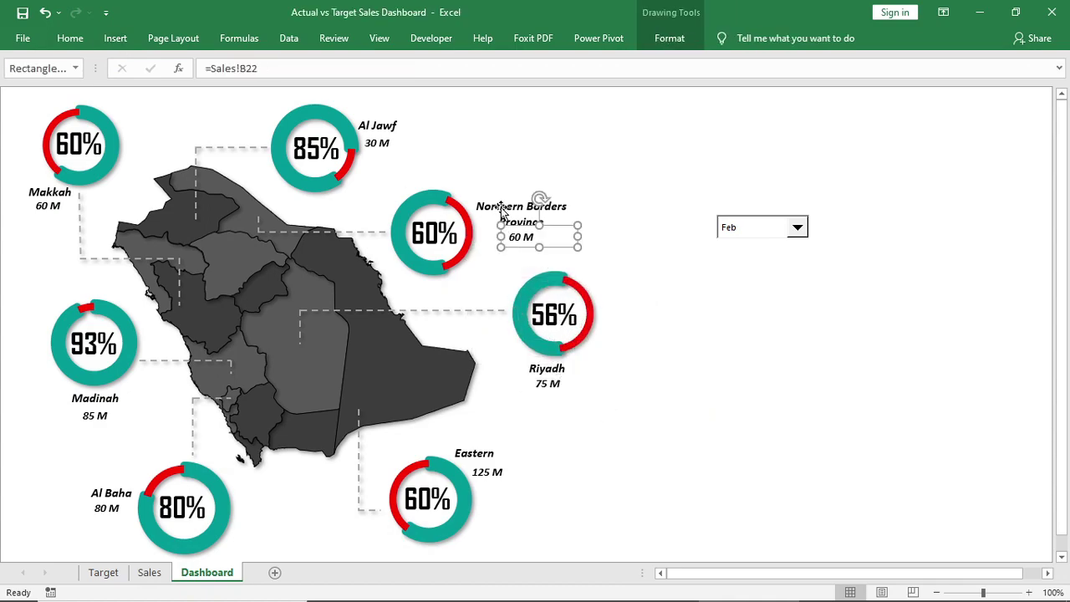
{"action": "left_click_drag", "start_coordinate": [540, 201], "coordinate": [561, 213]}
{"action": "left_click", "coordinate": [401, 231]}
- Move the Al Jawf chart with its labels slightly outward and down, and adjust its connector line to match
{"action": "left_click", "coordinate": [371, 148]}
{"action": "left_click_drag", "start_coordinate": [346, 198], "coordinate": [373, 214]}
{"action": "left_click_drag", "start_coordinate": [237, 151], "coordinate": [246, 158]}
- Draw a small oval marker about 0.13" wide and high on the northern part of the map
{"action": "left_click", "coordinate": [115, 38]}
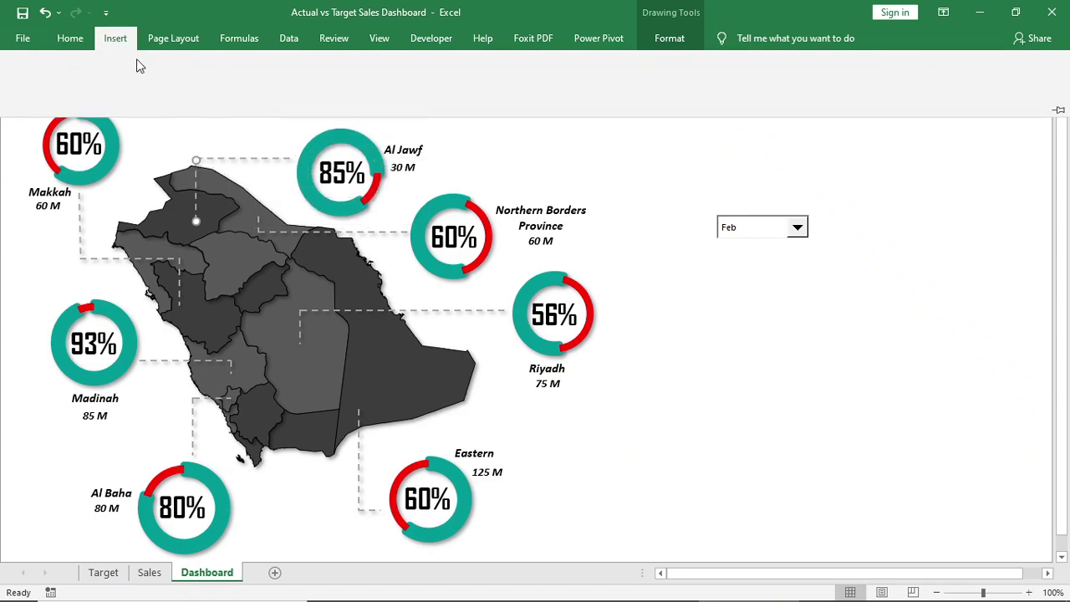
{"action": "left_click", "coordinate": [188, 102]}
{"action": "left_click", "coordinate": [217, 155]}
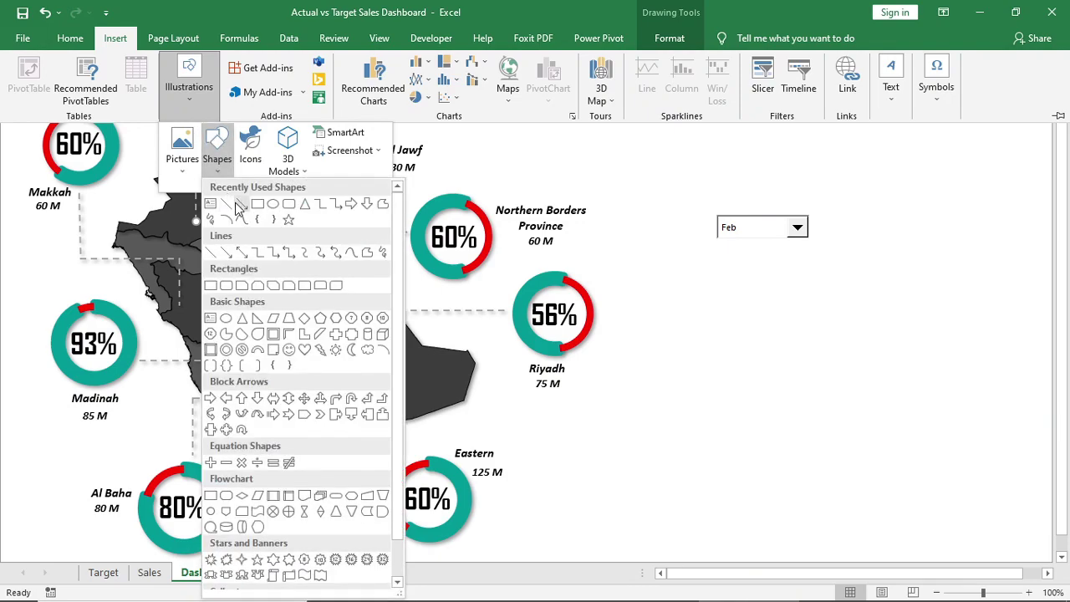
{"action": "left_click", "coordinate": [273, 208]}
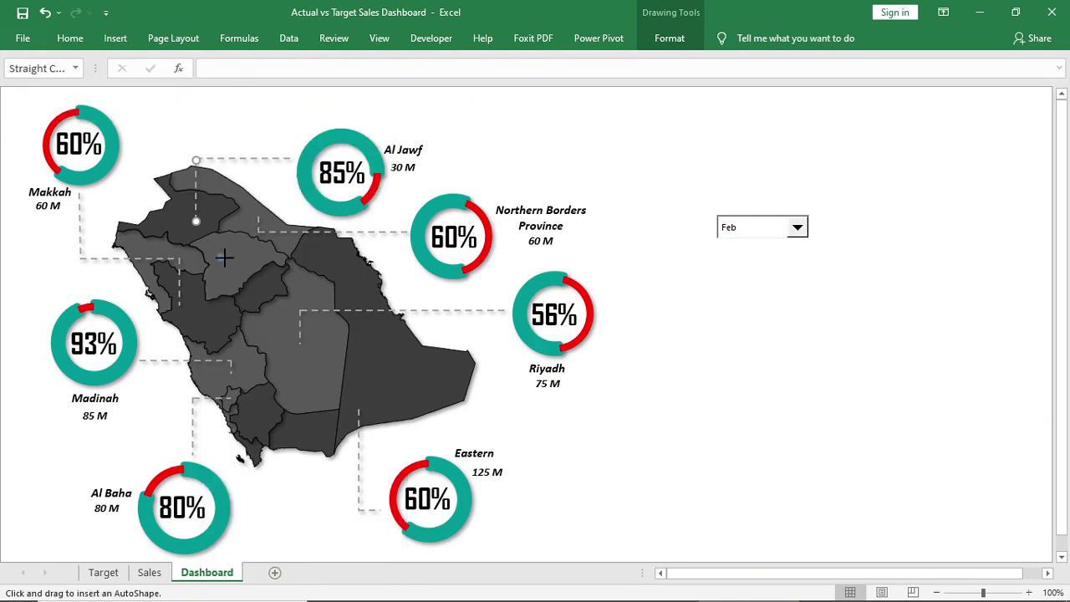
{"action": "left_click_drag", "start_coordinate": [215, 253], "coordinate": [225, 260]}
- Remove the oval marker's outline and fill it with the lightest tint of the blue theme colour
{"action": "left_click", "coordinate": [670, 37]}
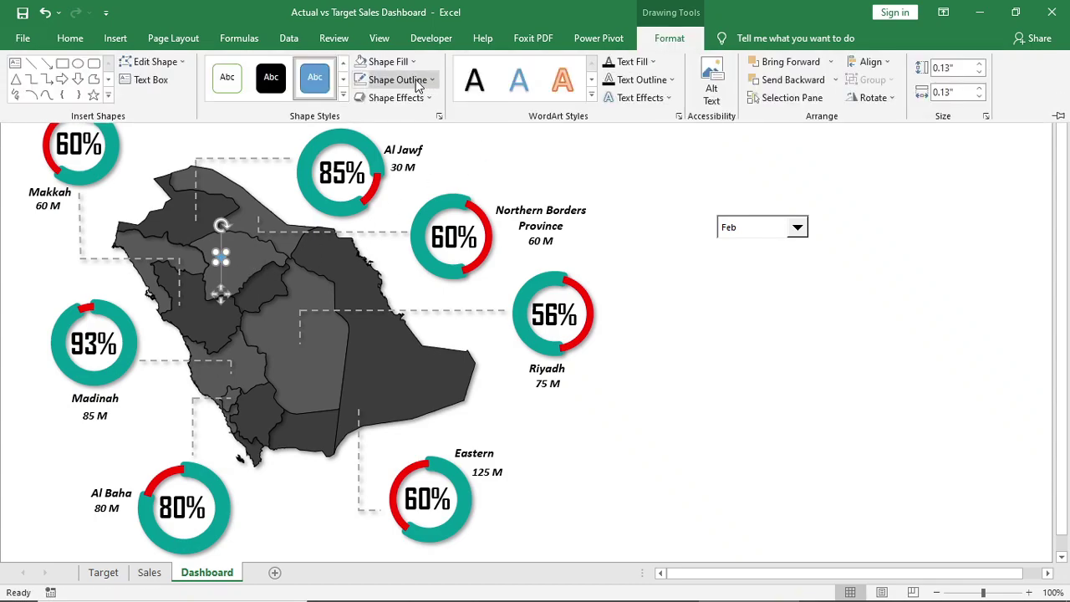
{"action": "left_click", "coordinate": [398, 79]}
{"action": "left_click", "coordinate": [393, 267]}
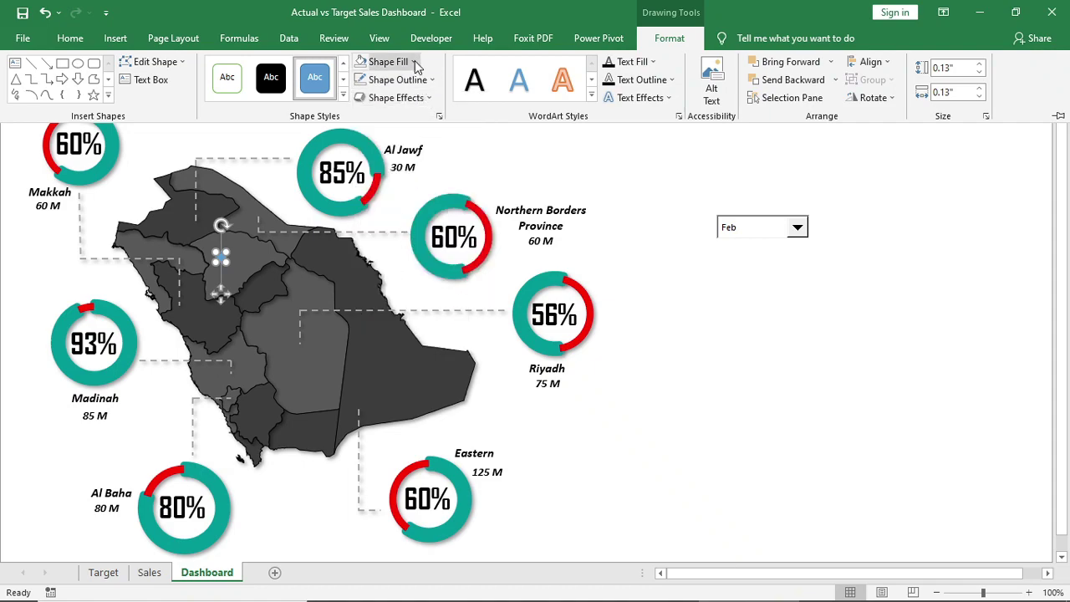
{"action": "left_click", "coordinate": [414, 62]}
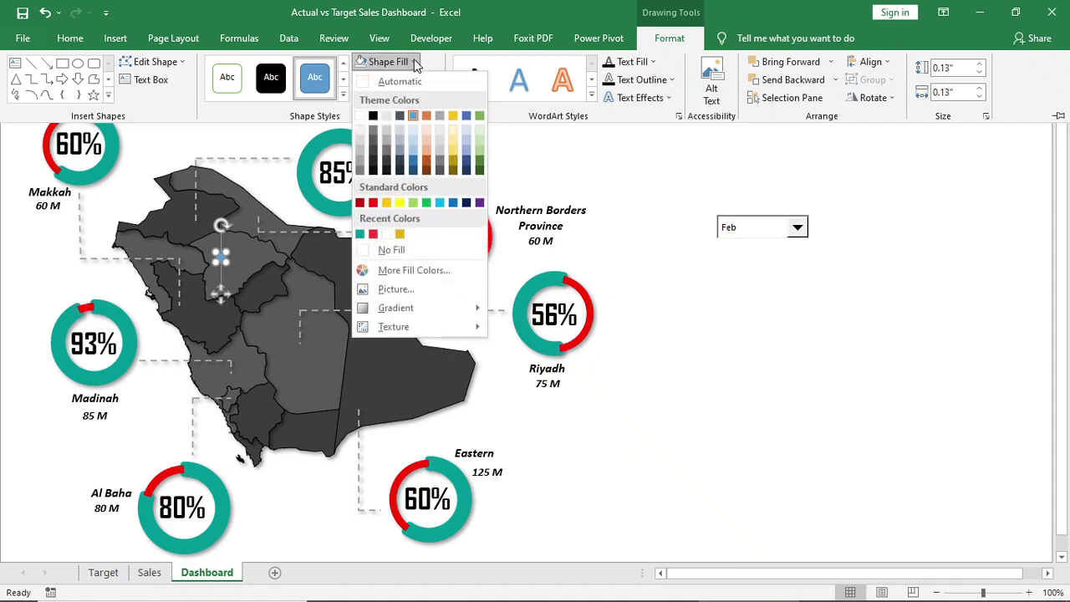
{"action": "left_click", "coordinate": [415, 129]}
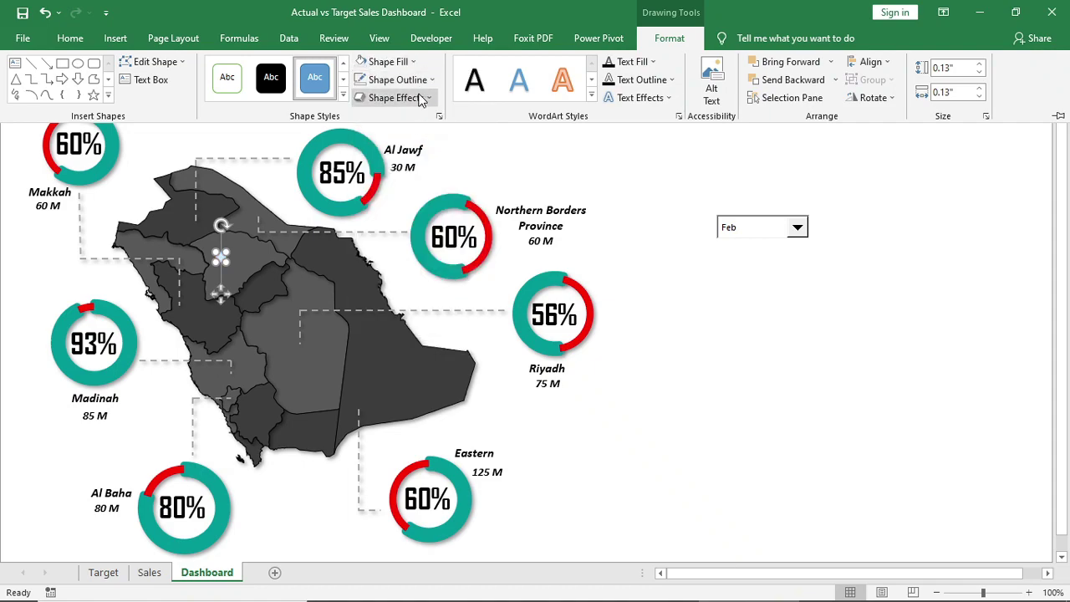
- Apply the largest blue glow variation to the oval marker and change the glow colour to standard light blue
{"action": "left_click", "coordinate": [422, 98]}
{"action": "mouse_move", "coordinate": [431, 242]}
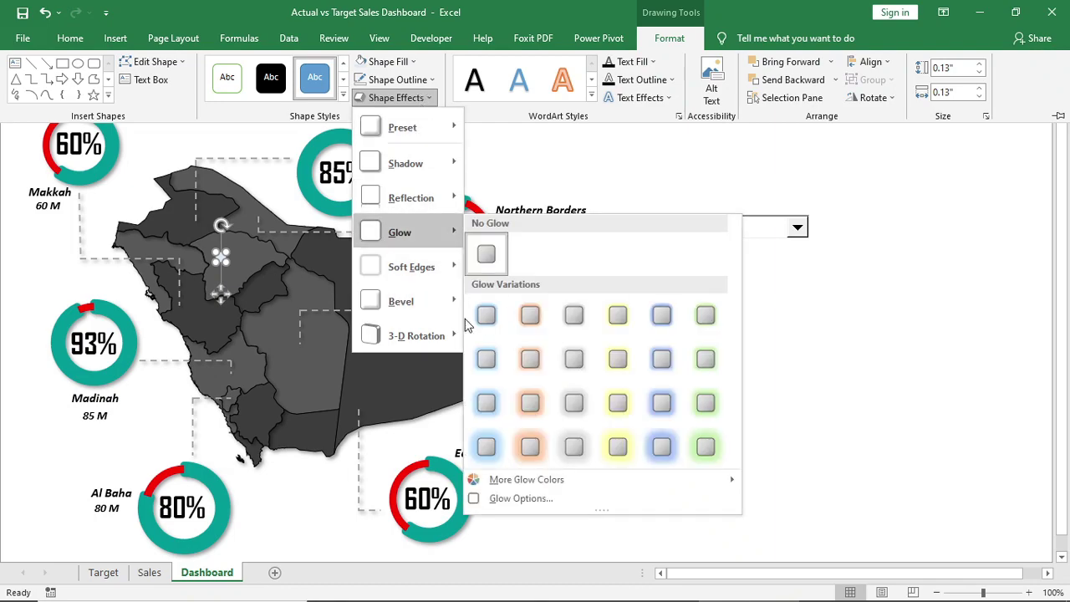
{"action": "left_click", "coordinate": [492, 445]}
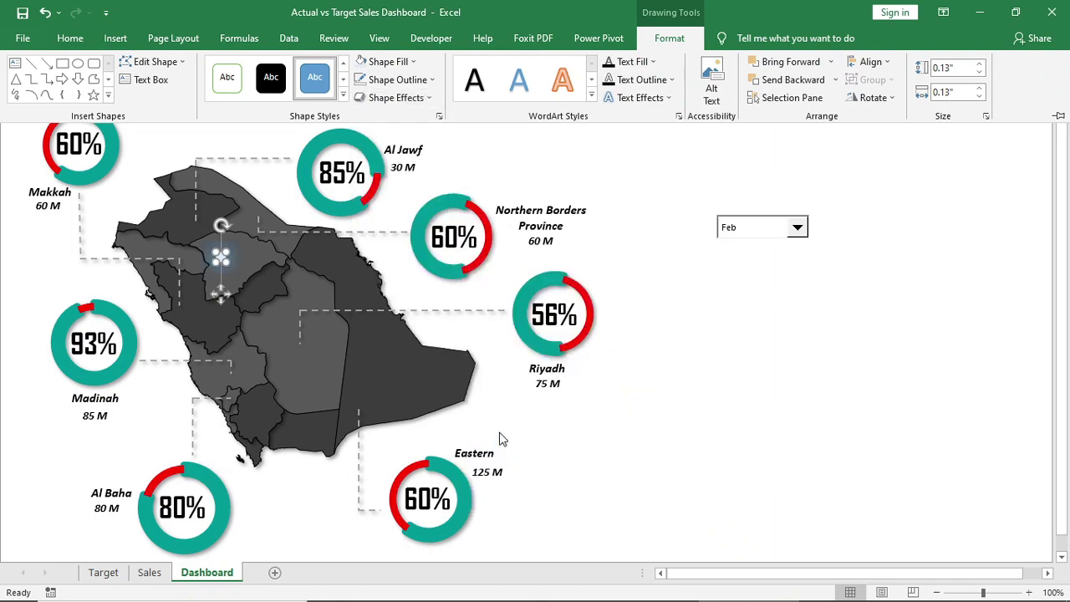
{"action": "left_click", "coordinate": [434, 95]}
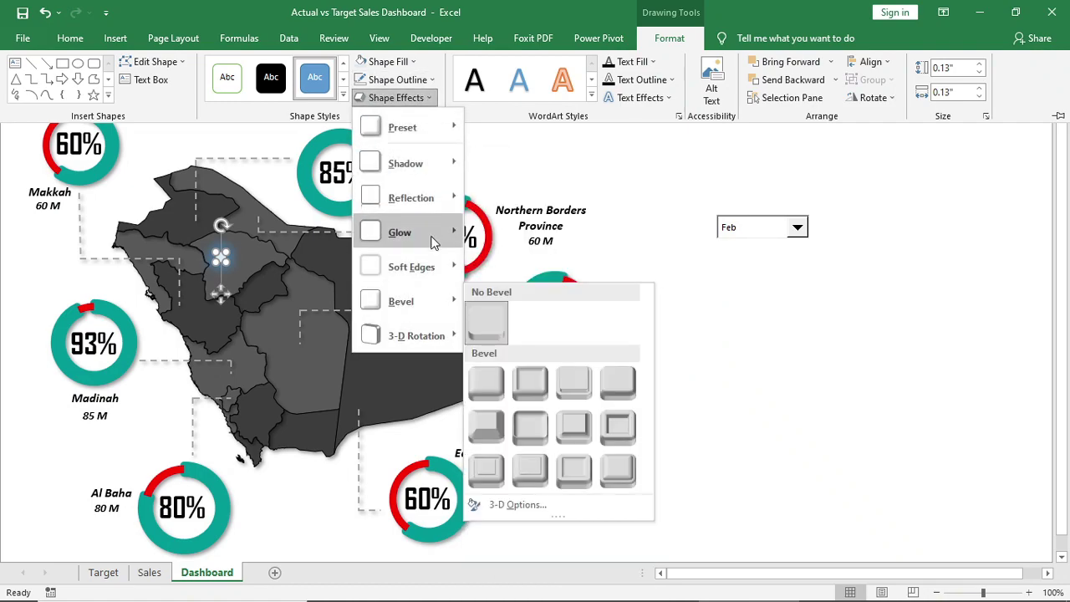
{"action": "mouse_move", "coordinate": [430, 234]}
{"action": "mouse_move", "coordinate": [546, 486]}
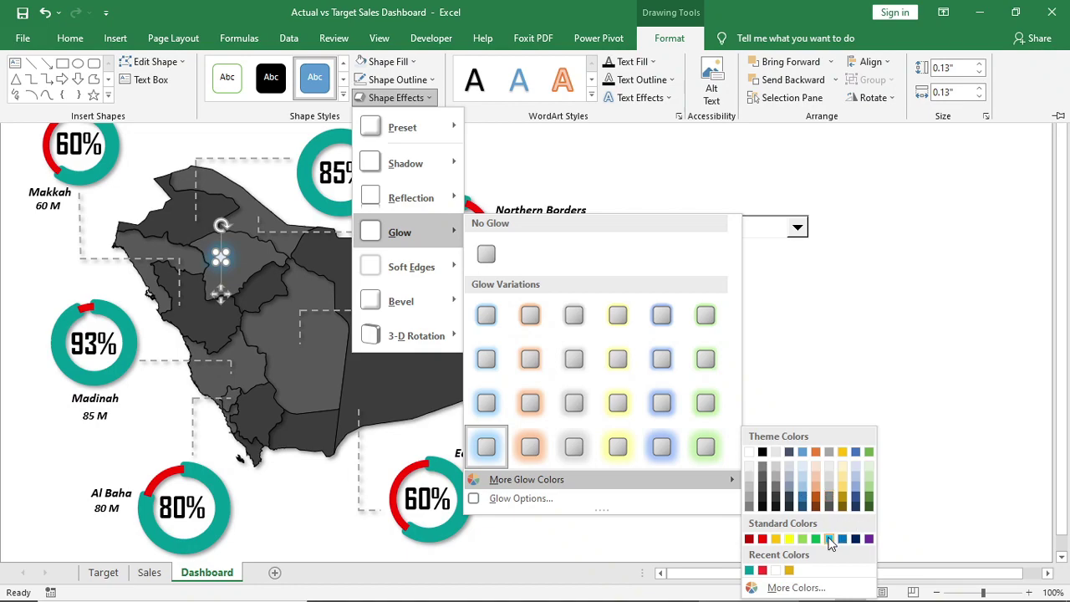
{"action": "left_click", "coordinate": [830, 540]}
{"action": "left_click", "coordinate": [727, 439]}
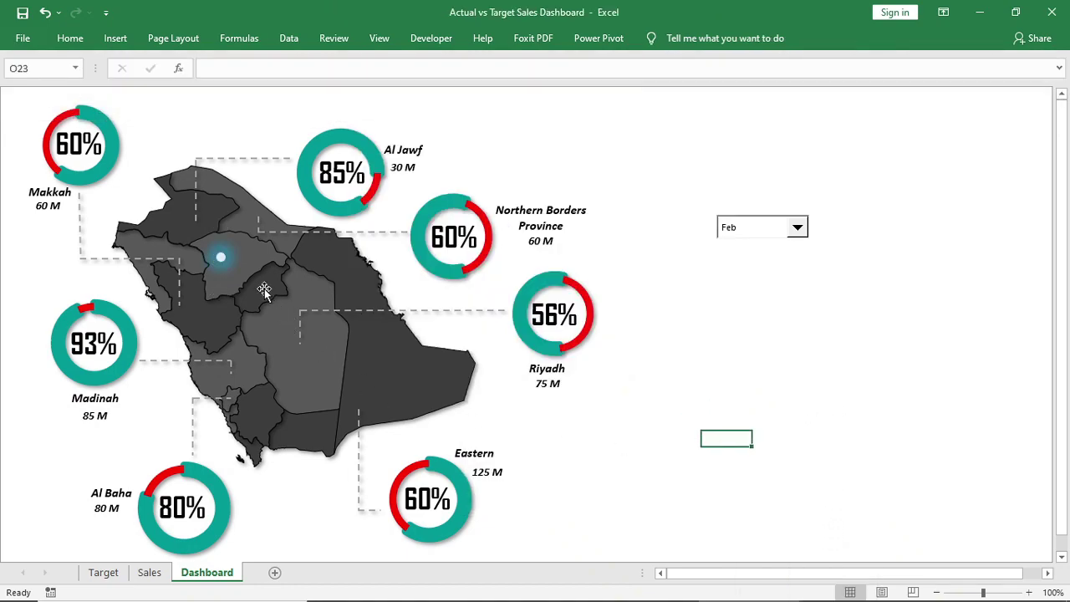
- Duplicate the glowing marker and place one at the map end of each of the seven provinces' connector lines
{"action": "left_click", "coordinate": [223, 261]}
{"action": "left_click", "coordinate": [220, 257]}
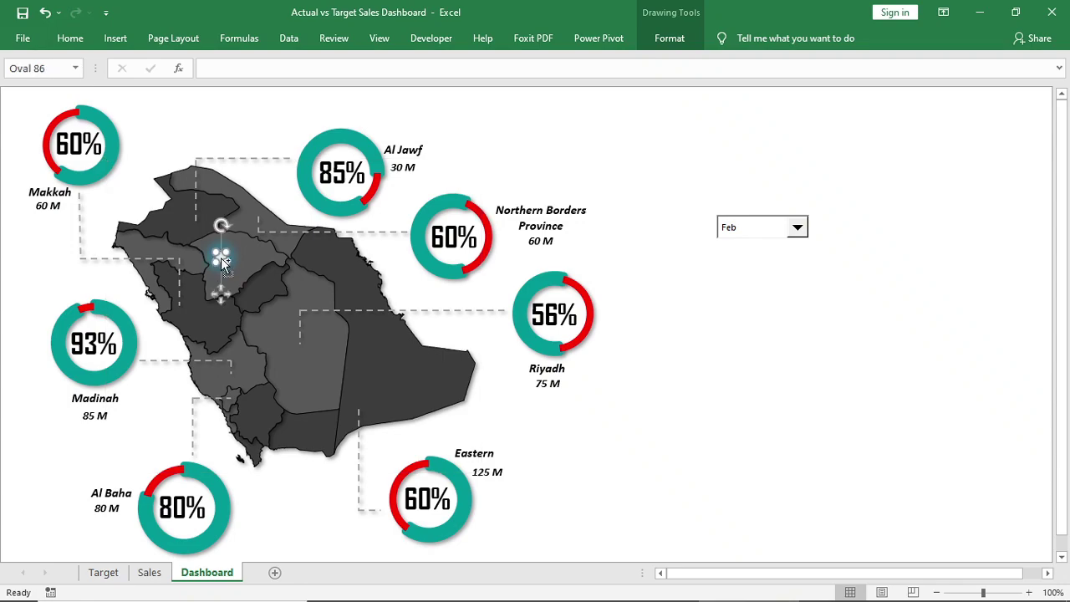
{"action": "left_click_drag", "start_coordinate": [219, 257], "coordinate": [298, 343]}
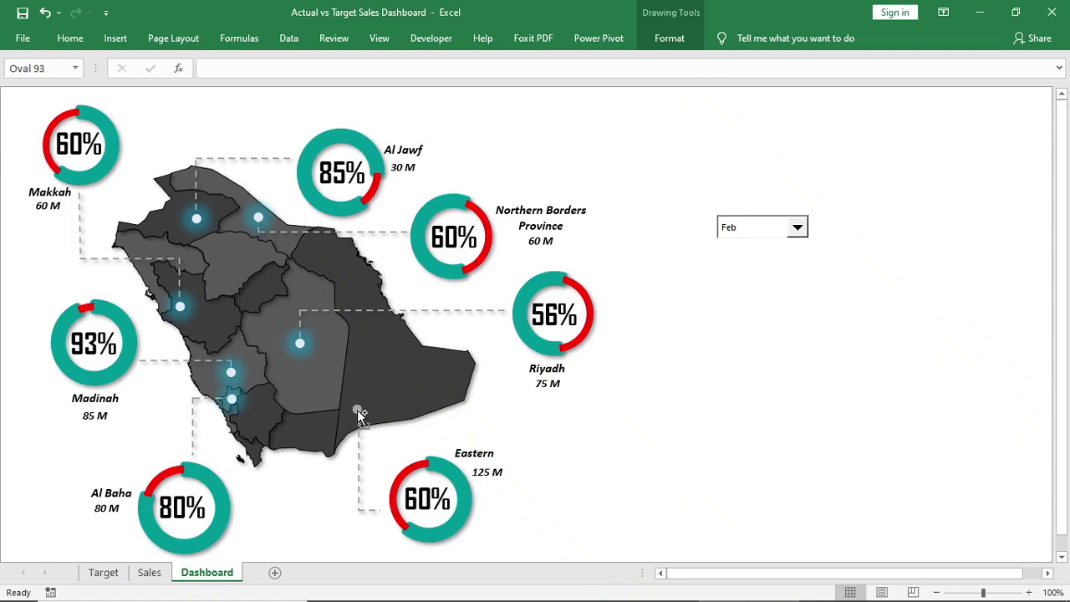
{"action": "left_click", "coordinate": [665, 443]}
- Move the month drop-down above the map, set to Jan, and add a rectangle above it reading "Sales Target Achieved by Province"
{"action": "mouse_move", "coordinate": [744, 234]}
{"action": "left_mouse_down"}
{"action": "mouse_move", "coordinate": [353, 227]}
{"action": "mouse_move", "coordinate": [194, 165]}
{"action": "mouse_move", "coordinate": [186, 151]}
{"action": "left_mouse_up"}
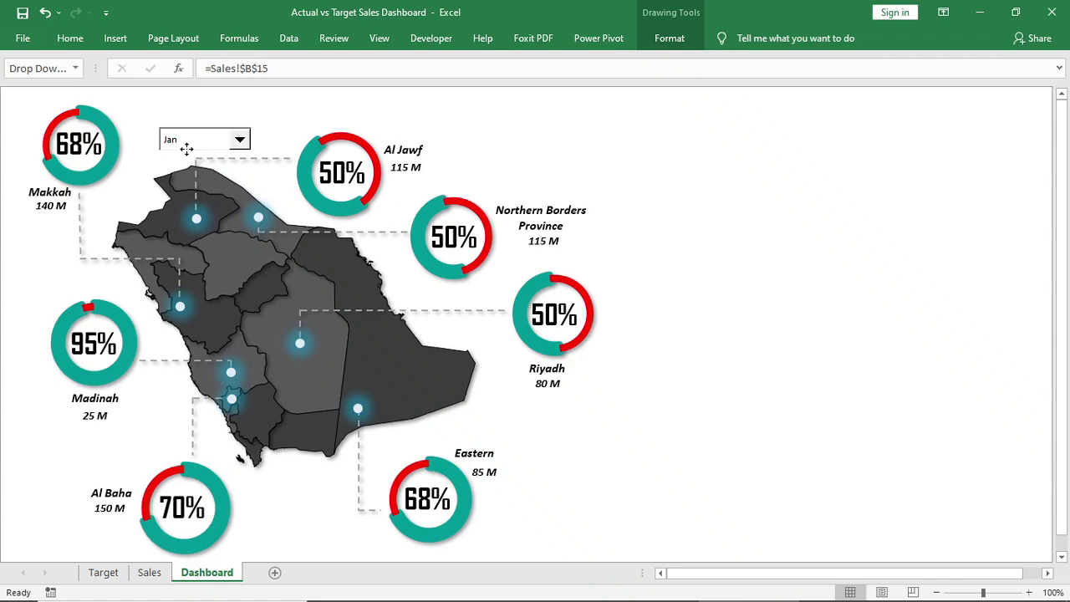
{"action": "left_click", "coordinate": [116, 38]}
{"action": "left_click", "coordinate": [189, 83]}
{"action": "left_click", "coordinate": [218, 148]}
{"action": "left_click", "coordinate": [239, 214]}
{"action": "left_click_drag", "start_coordinate": [138, 95], "coordinate": [381, 118]}
{"action": "type", "text": "Sales Target Achieved by Province"}
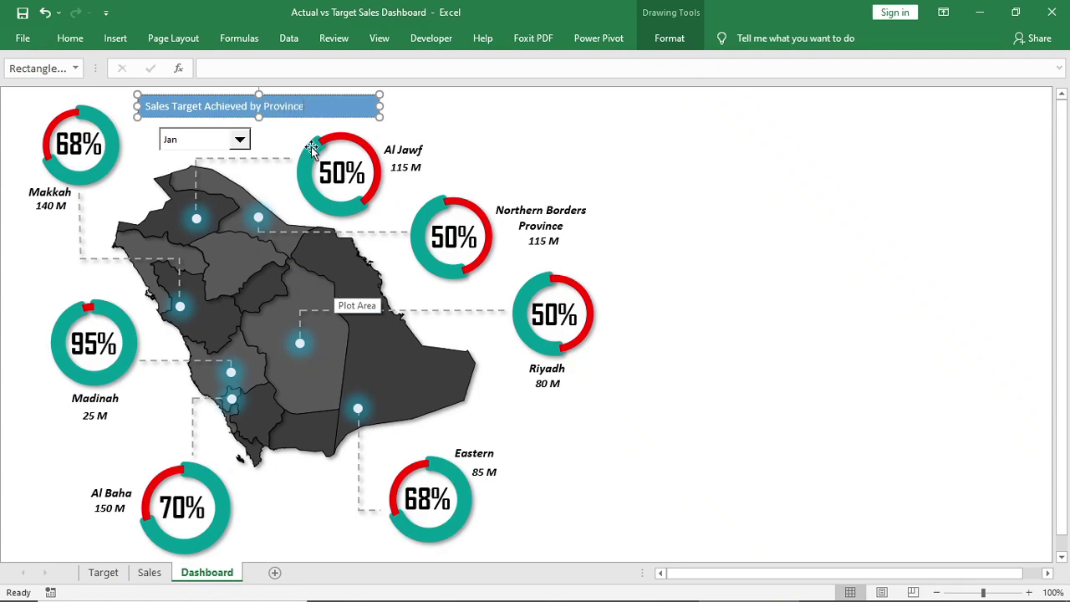
- Format the title as bold black 16 pt text in the condensed font of the chart percentages, without shape fill or outline
{"action": "left_click", "coordinate": [70, 38]}
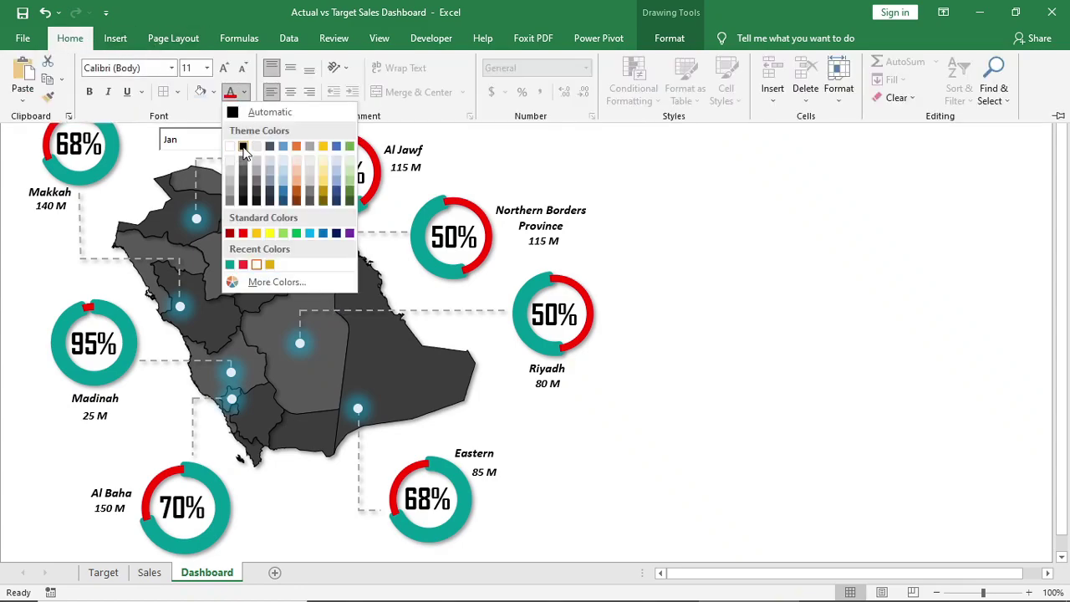
{"action": "left_click", "coordinate": [172, 67]}
{"action": "left_click", "coordinate": [126, 197]}
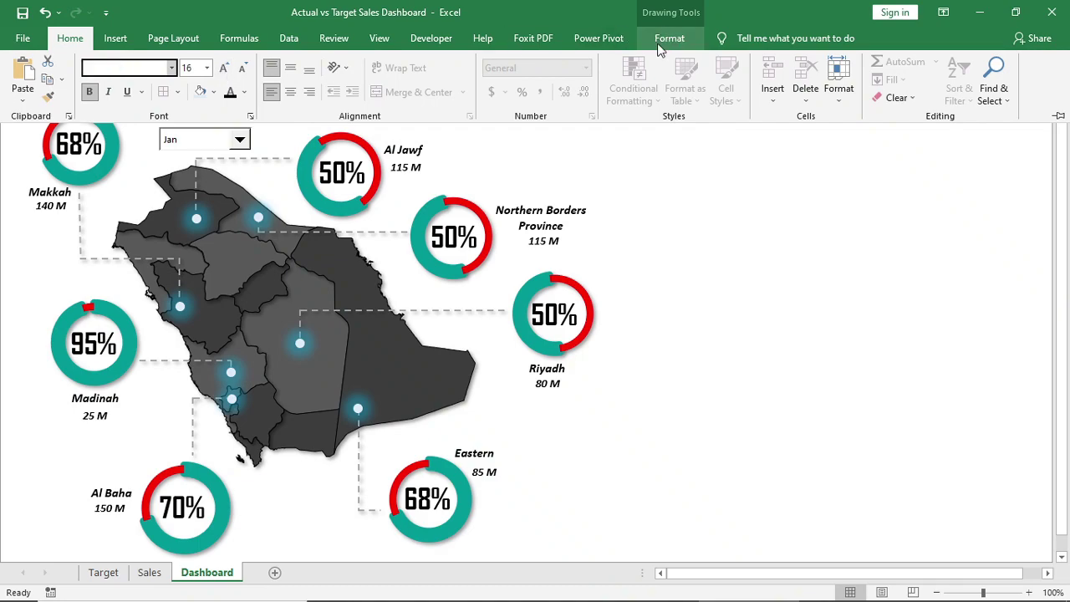
{"action": "double_click", "coordinate": [669, 37]}
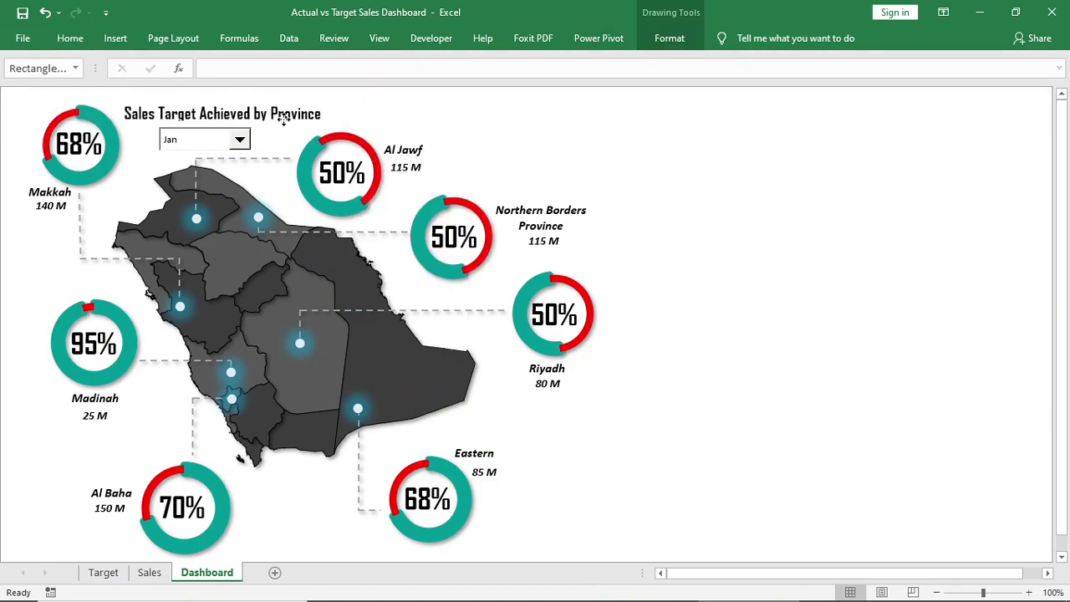
- Switch the Province slicer through Al Baha and Al Jawf to Eastern Province, and set the month drop-down to Jun
{"action": "left_click", "coordinate": [659, 486]}
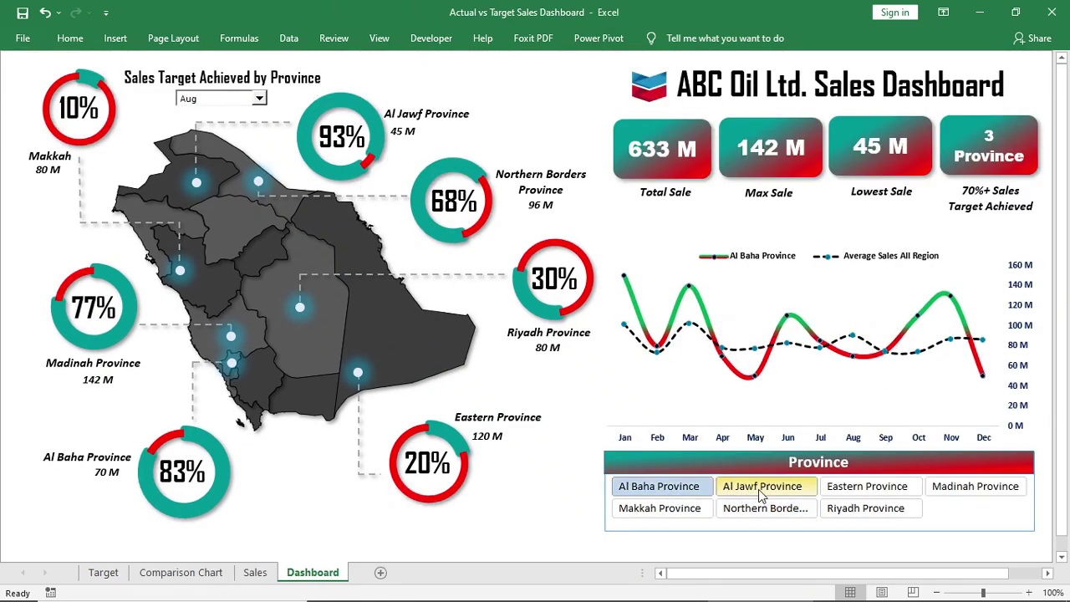
{"action": "left_click", "coordinate": [761, 489]}
{"action": "left_click", "coordinate": [856, 488]}
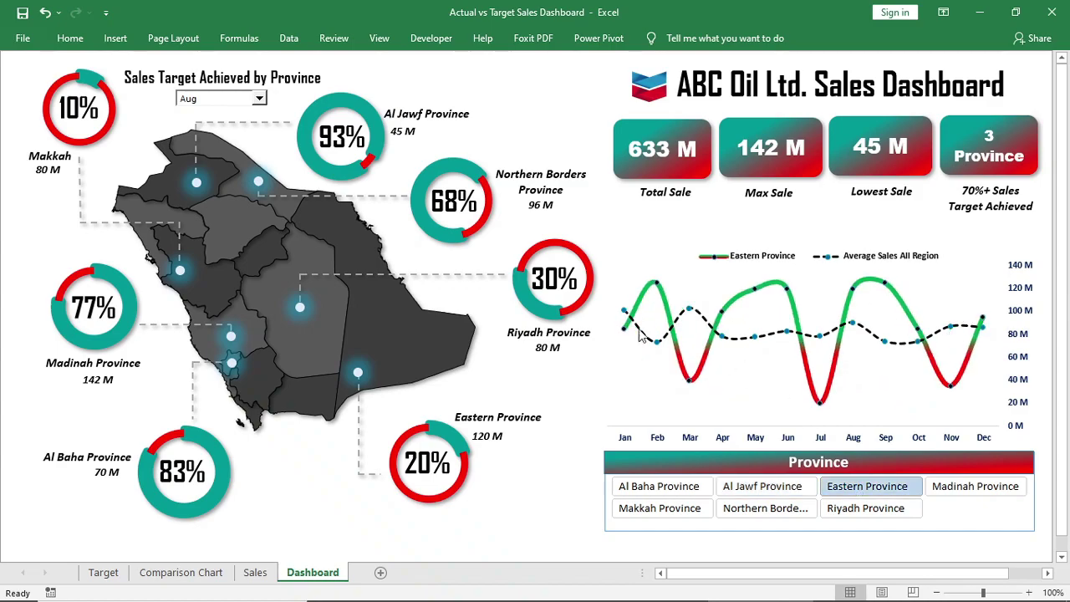
{"action": "left_click", "coordinate": [259, 100]}
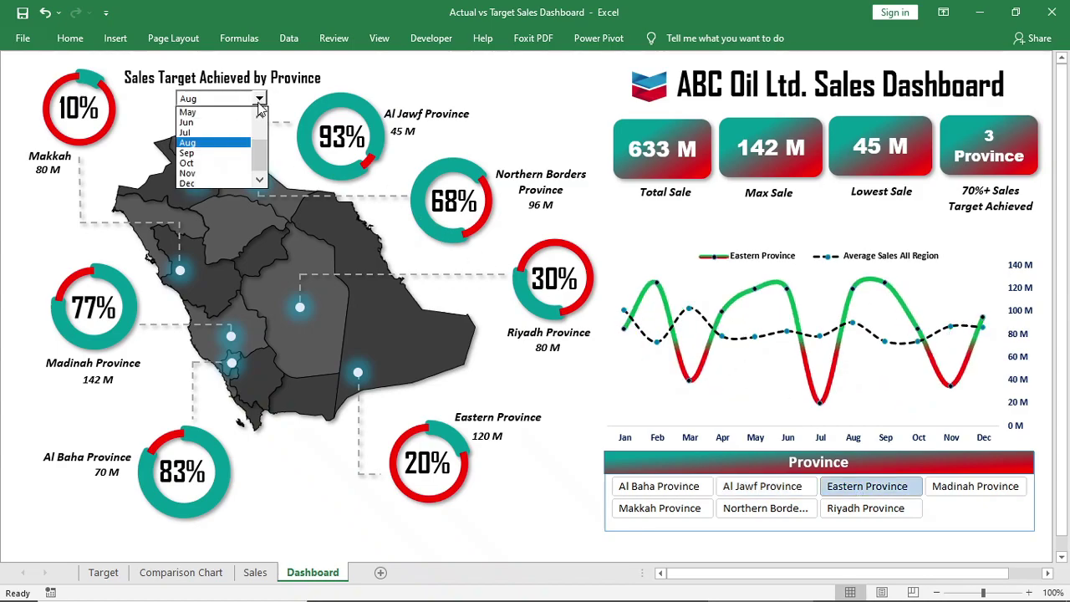
{"action": "left_click", "coordinate": [244, 122]}
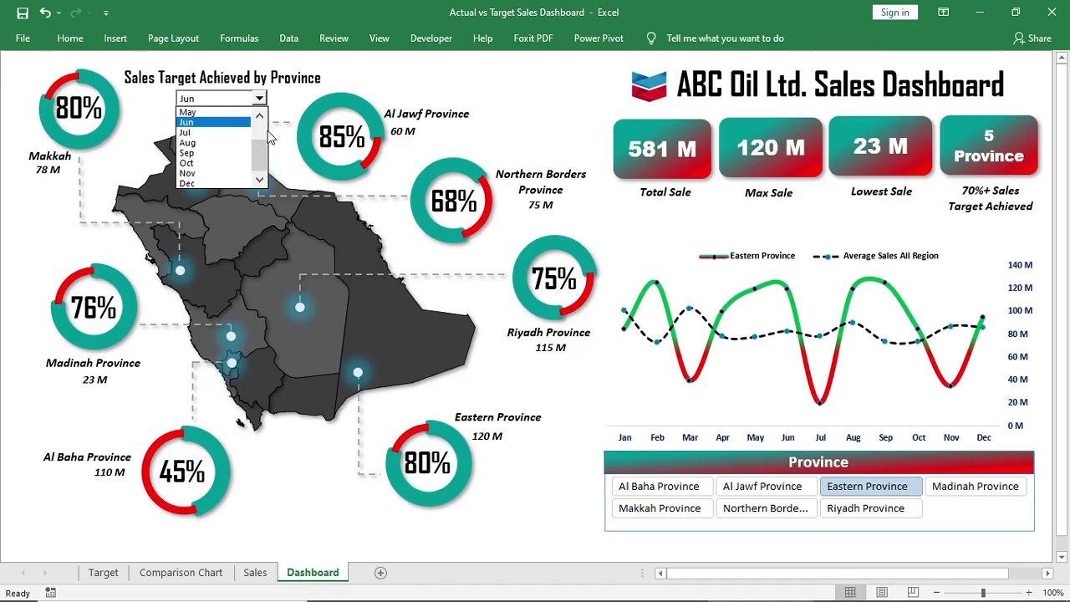